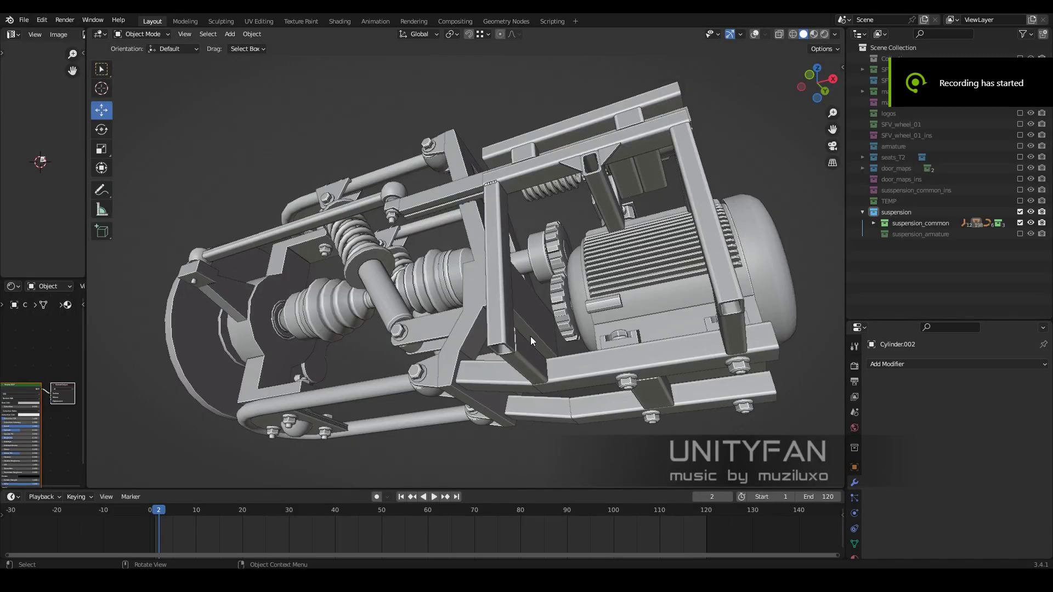
Show the SFV_wheel_01 collection and orbit to inspect the tire beside the suspension.
mouse_move(515, 327)
middle_down()
mouse_move(682, 364)
mouse_move(439, 355)
mouse_move(436, 318)
mouse_move(455, 307)
middle_up()
click(1021, 124)
mouse_move(604, 230)
middle_down()
mouse_move(494, 263)
mouse_move(577, 243)
mouse_move(528, 258)
mouse_move(481, 222)
mouse_move(507, 307)
mouse_move(565, 285)
mouse_move(737, 338)
middle_up()
click(529, 258)
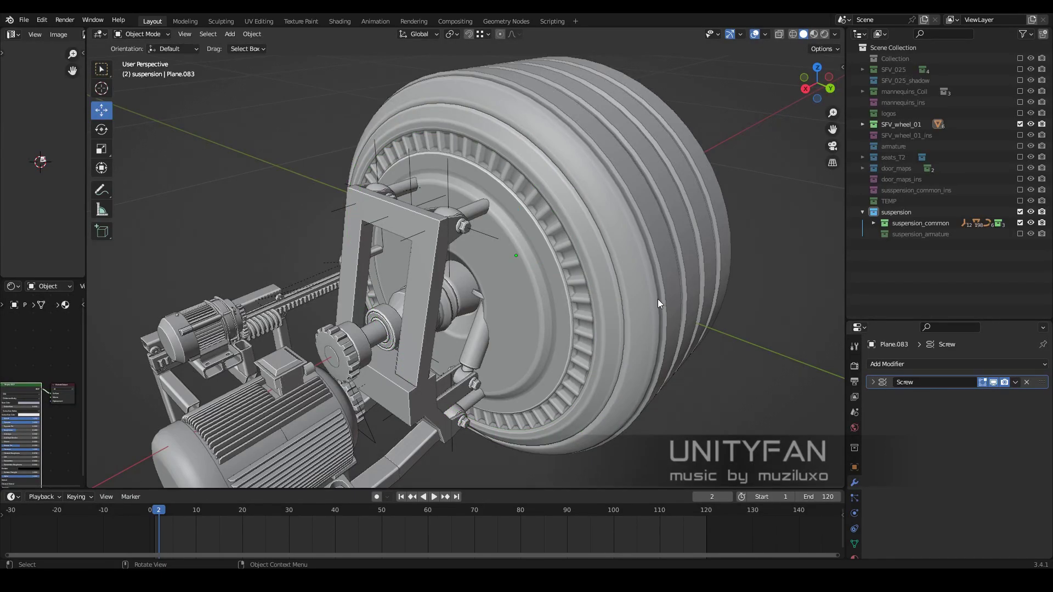
Rotate the Plane.086 wheel shell 180° about Z in top view.
mouse_move(658, 303)
middle_down()
mouse_move(584, 298)
mouse_move(982, 282)
middle_up()
middle_drag(646, 253, 599, 320)
click(599, 320)
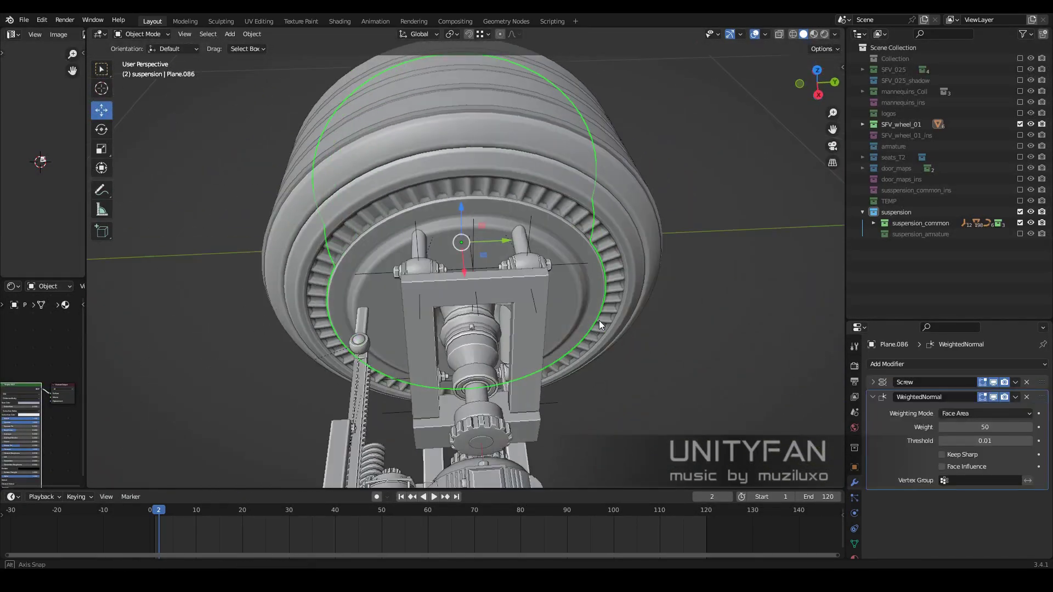
key(shift+z)
key(KP_7)
key(r)
key(Escape)
key(shift+z)
mouse_move(309, 171)
middle_down()
mouse_move(523, 157)
mouse_move(417, 198)
middle_up()
key(KP_7)
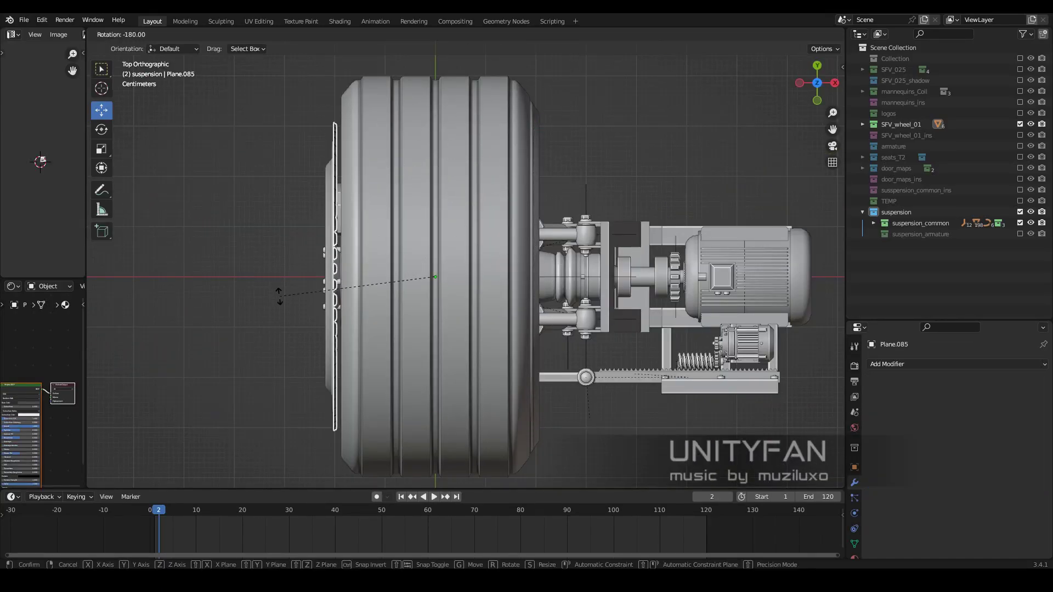
click(279, 296)
mouse_move(280, 296)
middle_down()
mouse_move(436, 195)
mouse_move(512, 214)
middle_up()
Select Plane.083, Plane.084 and Plane.086 and apply their transforms.
click(436, 167)
key(KP_7)
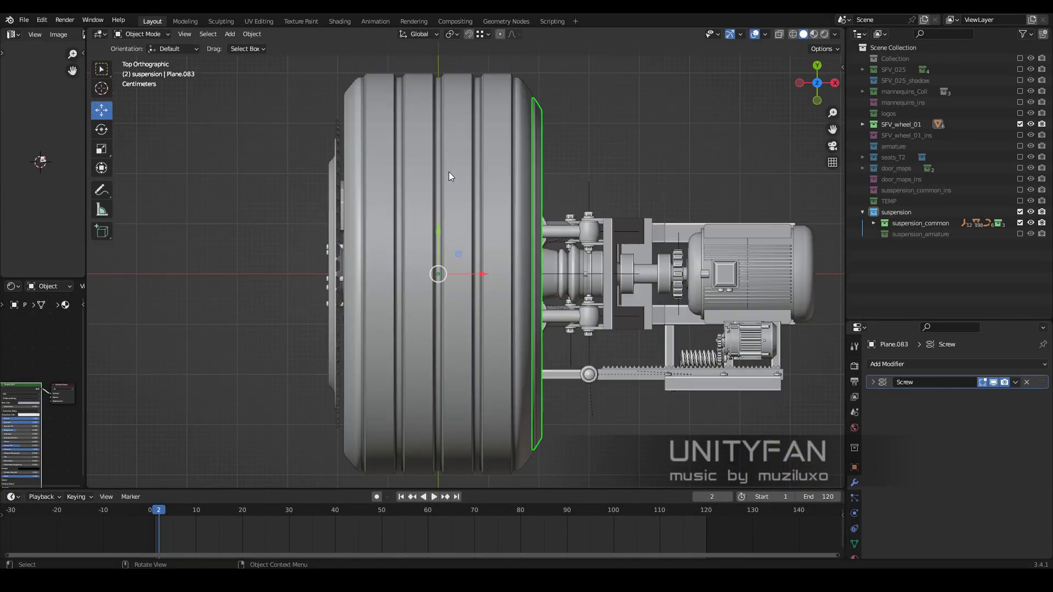
click(293, 262)
click(432, 185)
mouse_move(293, 262)
middle_down()
mouse_move(433, 186)
mouse_move(440, 199)
mouse_move(472, 197)
mouse_move(357, 284)
mouse_move(453, 279)
mouse_move(352, 265)
mouse_move(708, 246)
middle_up()
key(shift+z)
click(357, 284)
click(535, 224)
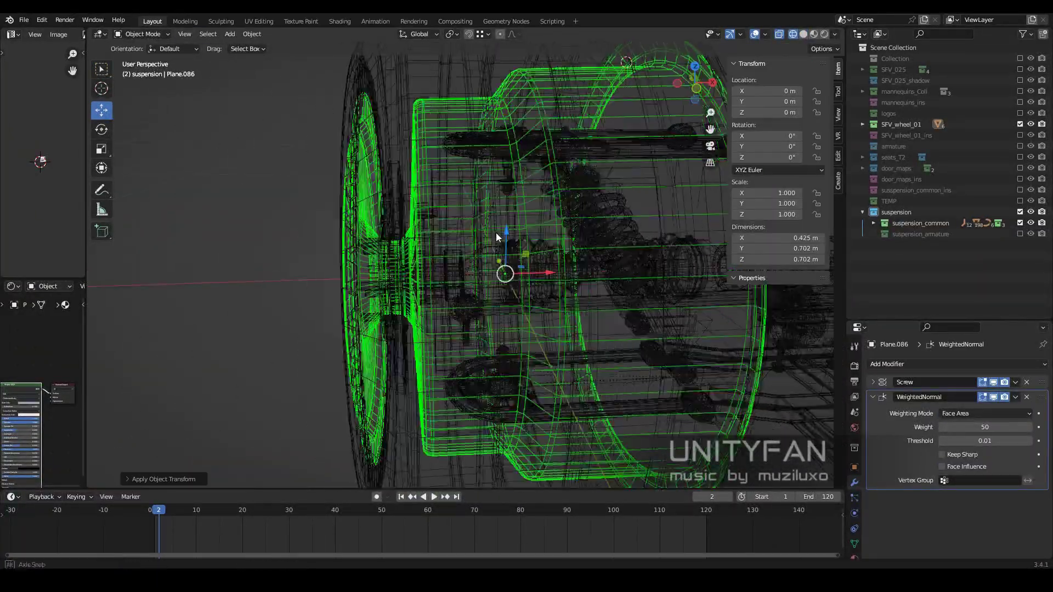
key(shift+z)
Select Plane.086 and enter Edit Mode on its profile curve.
key(shift+z)
mouse_move(470, 160)
middle_down()
mouse_move(419, 217)
mouse_move(449, 192)
mouse_move(492, 242)
mouse_move(604, 262)
mouse_move(517, 291)
mouse_move(502, 275)
mouse_move(506, 321)
mouse_move(519, 259)
middle_up()
click(449, 192)
key(shift+z)
key(shift+z)
scroll(517, 291, down, 5)
scroll(503, 275, up, 1)
key(Tab)
scroll(527, 313, up, 2)
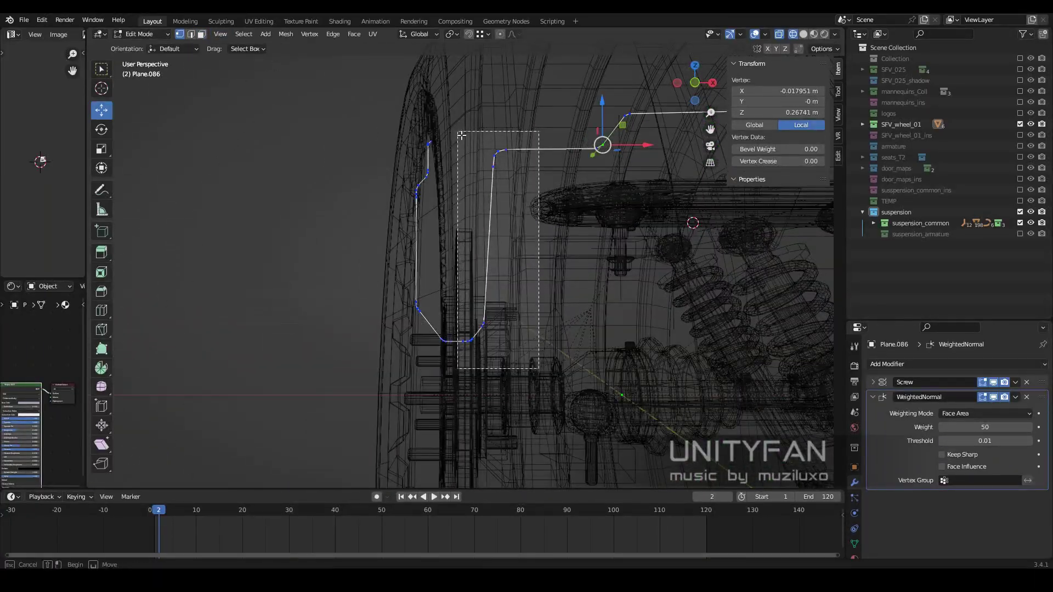
Box-select Plane.086's inner profile vertices, slide them along X, then return to Object Mode.
click(512, 271)
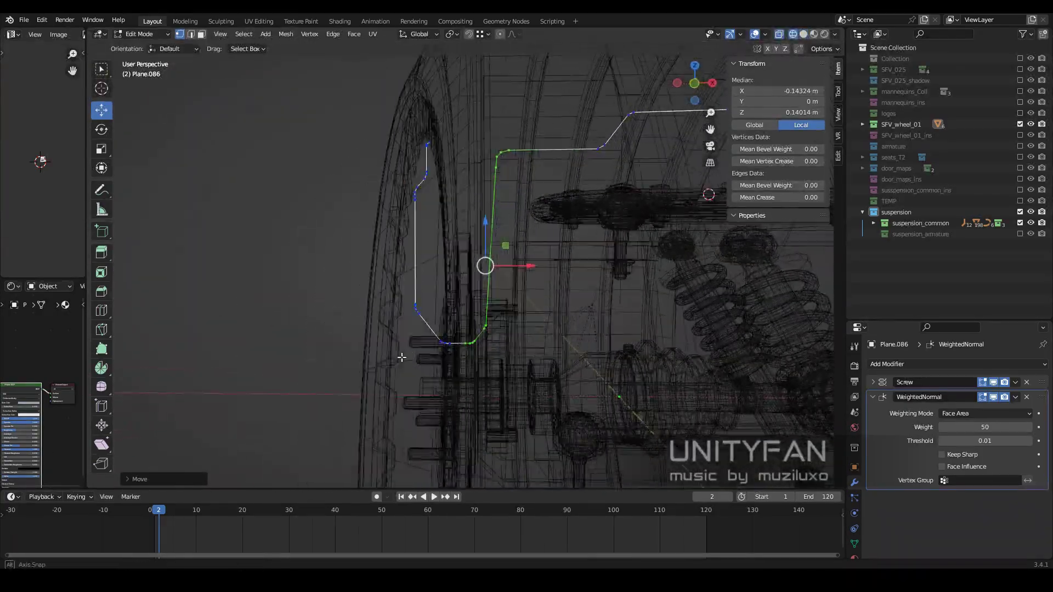
mouse_move(494, 285)
middle_down()
mouse_move(464, 384)
mouse_move(529, 388)
mouse_move(536, 371)
middle_up()
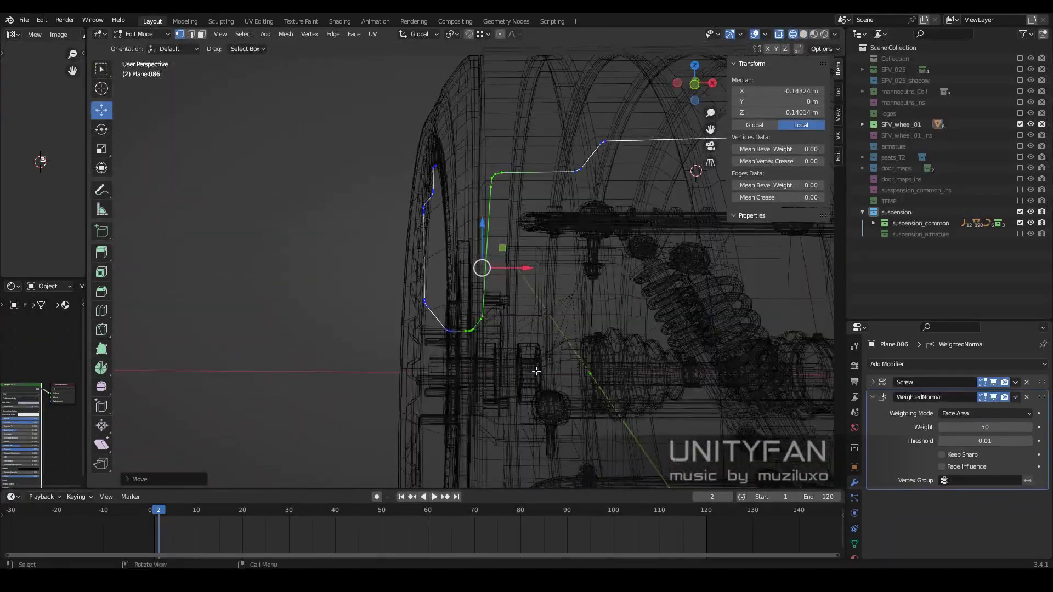
click(467, 330)
scroll(586, 239, up, 2)
drag(586, 239, 482, 147)
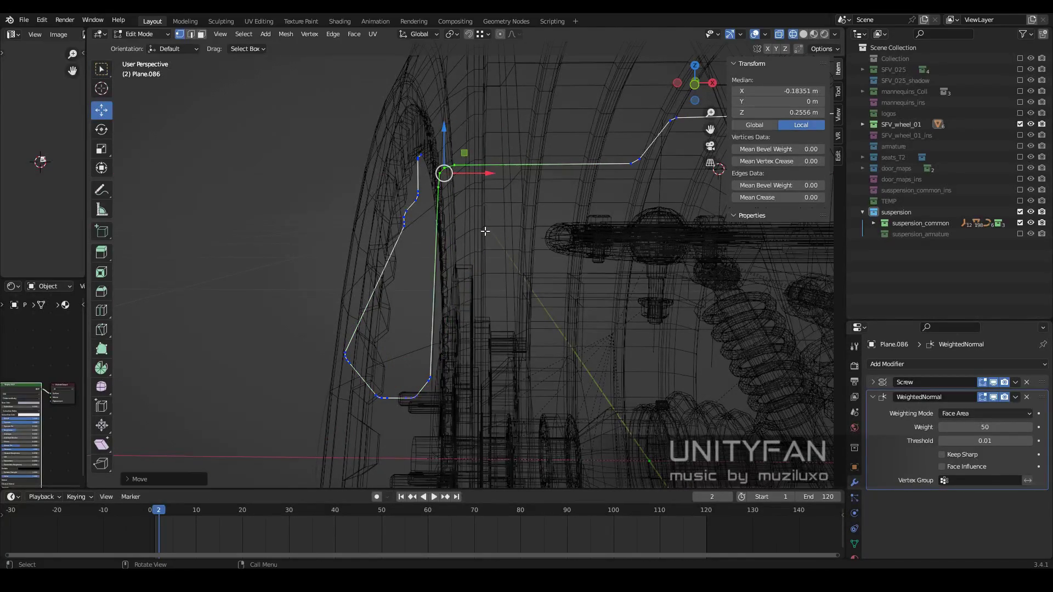
middle_drag(485, 231, 507, 178)
scroll(498, 156, down, 4)
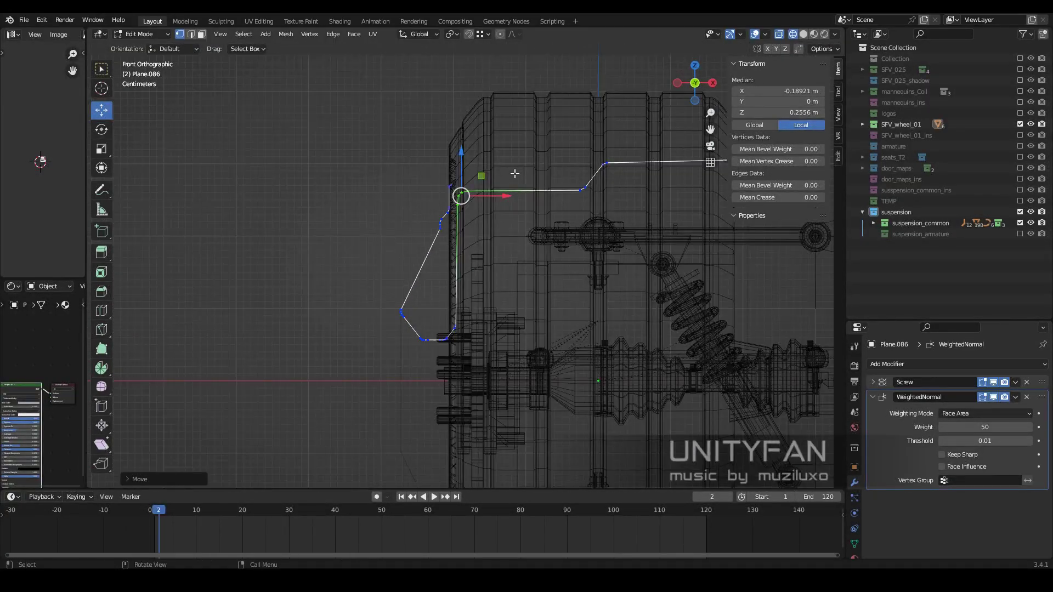
key(shift+z)
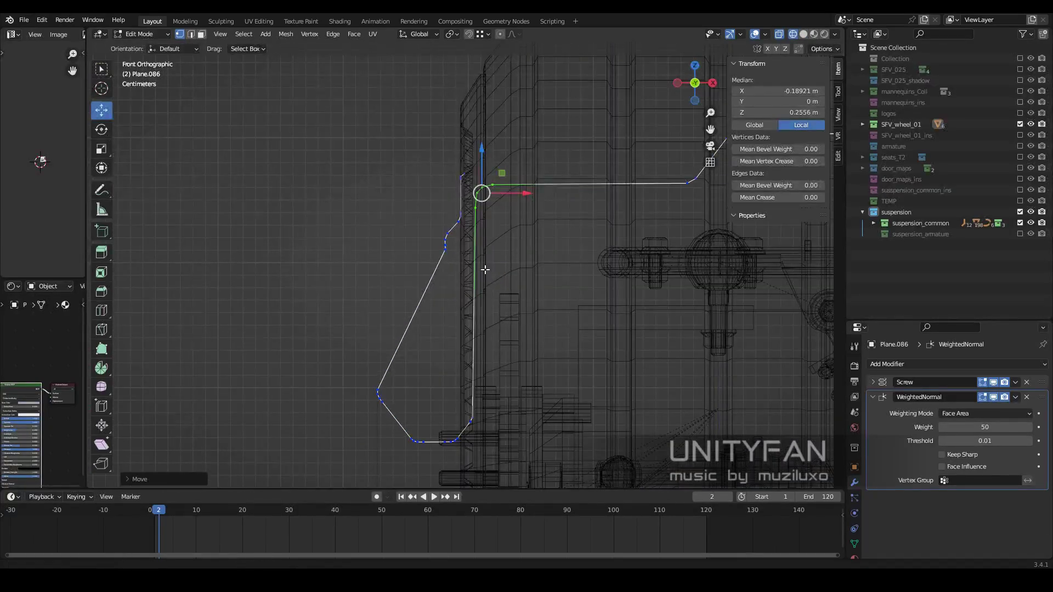
scroll(510, 242, down, 3)
key(Tab)
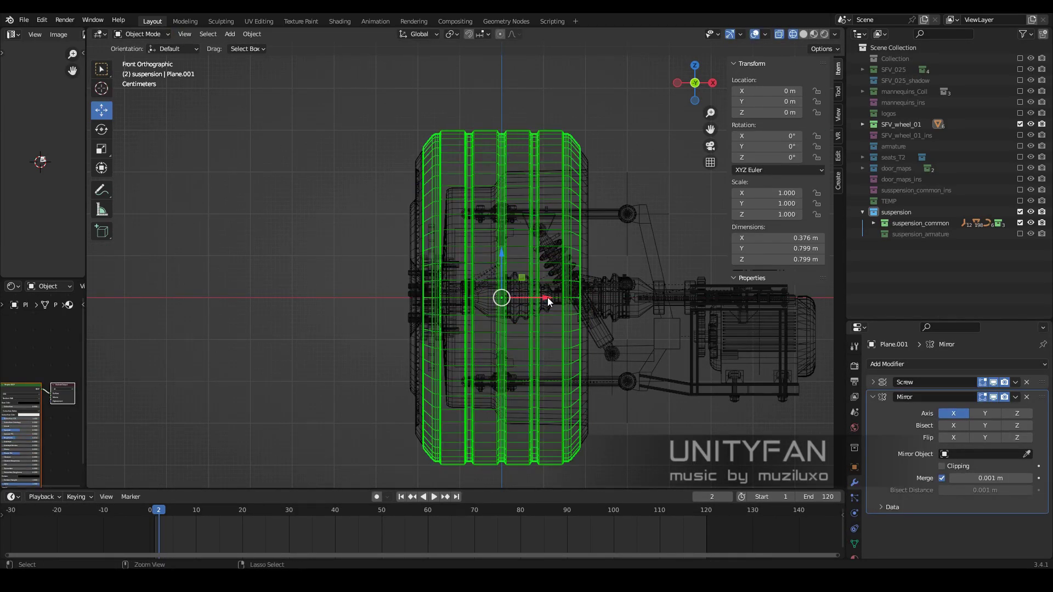
Refine Plane.086's profile by moving another vertex into place.
scroll(530, 285, up, 1)
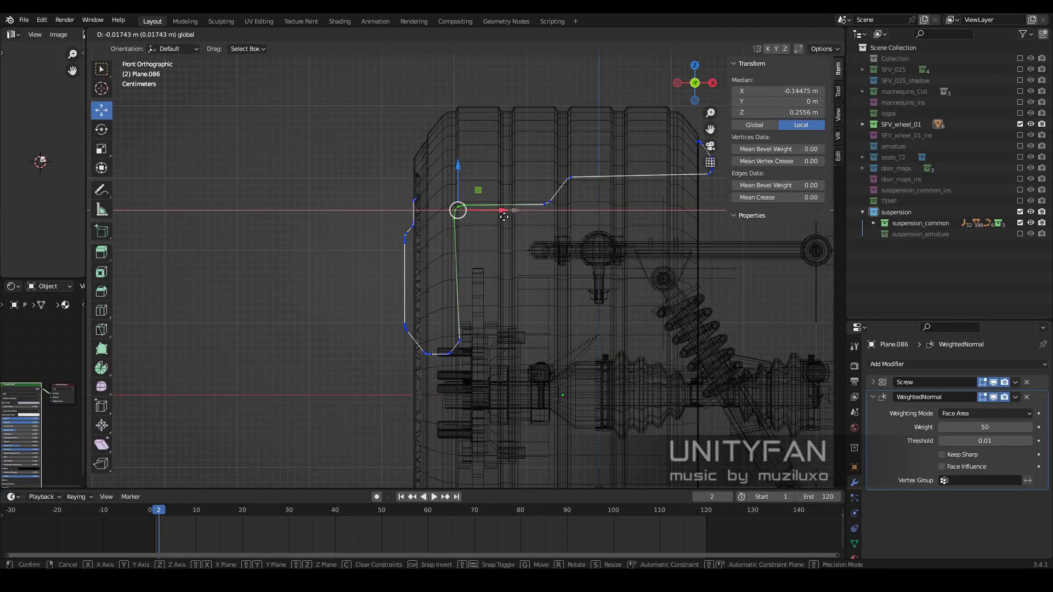
click(505, 217)
scroll(479, 214, up, 2)
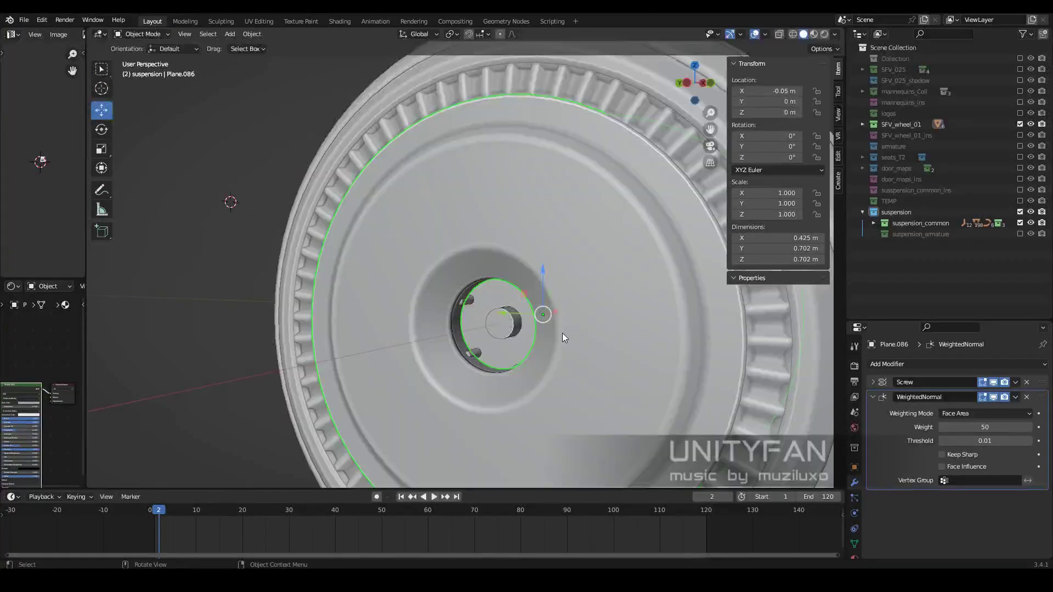
middle_drag(562, 333, 544, 346)
key(shift+z)
Turn the hub Circle 180° about Z and shift it along X to -0.05 m.
click(413, 341)
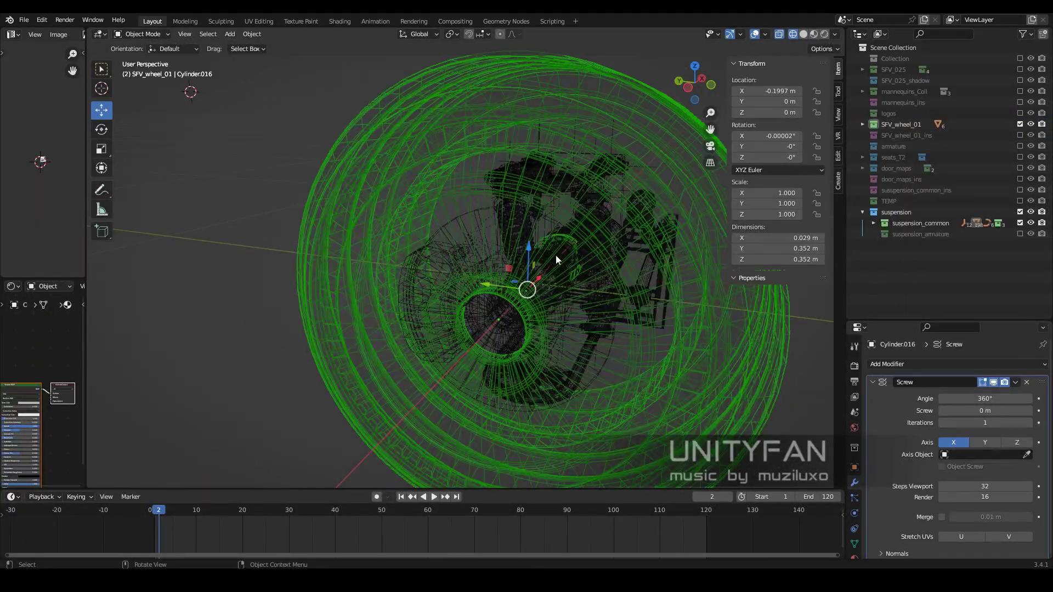
text(rz180)
key(Return)
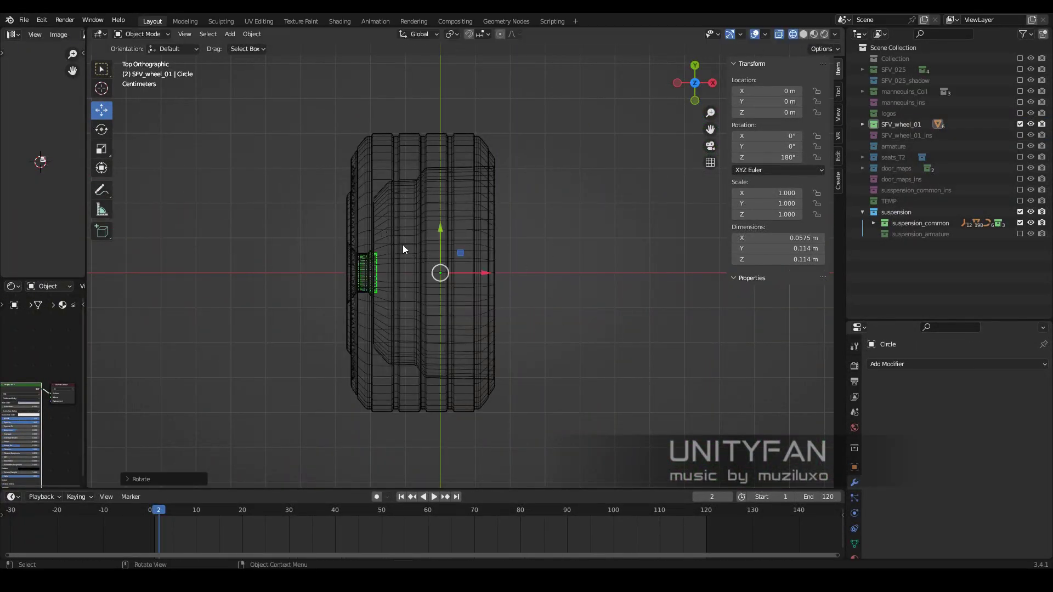
scroll(480, 318, up, 4)
key(g)
key(x)
mouse_move(569, 272)
middle_down()
mouse_move(420, 279)
mouse_move(466, 282)
mouse_move(439, 254)
middle_up()
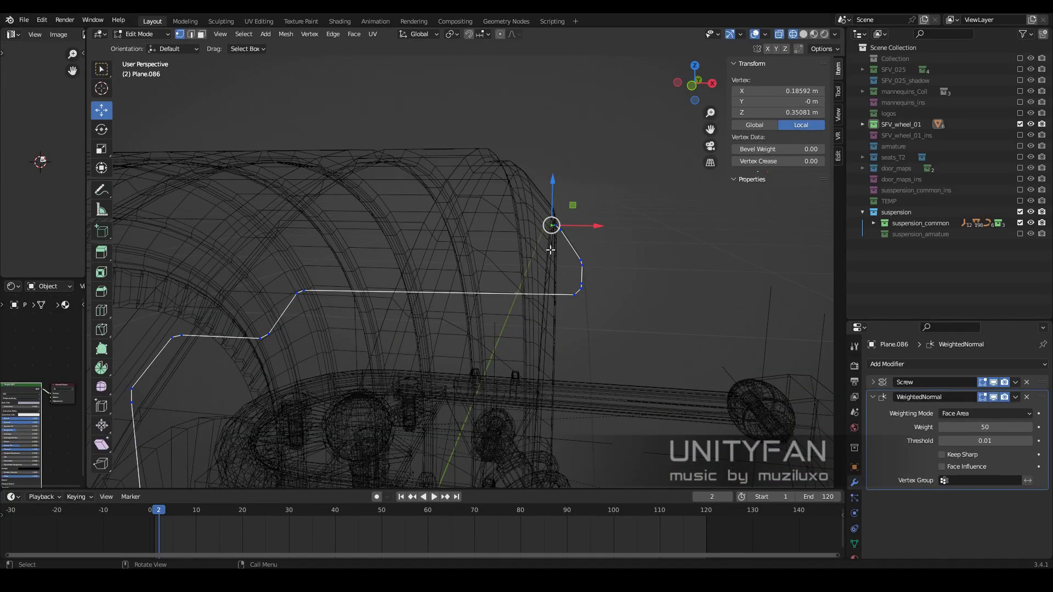
Move the profile's lower corner vertices sideways and up in front view, then leave Edit Mode.
key(KP_1)
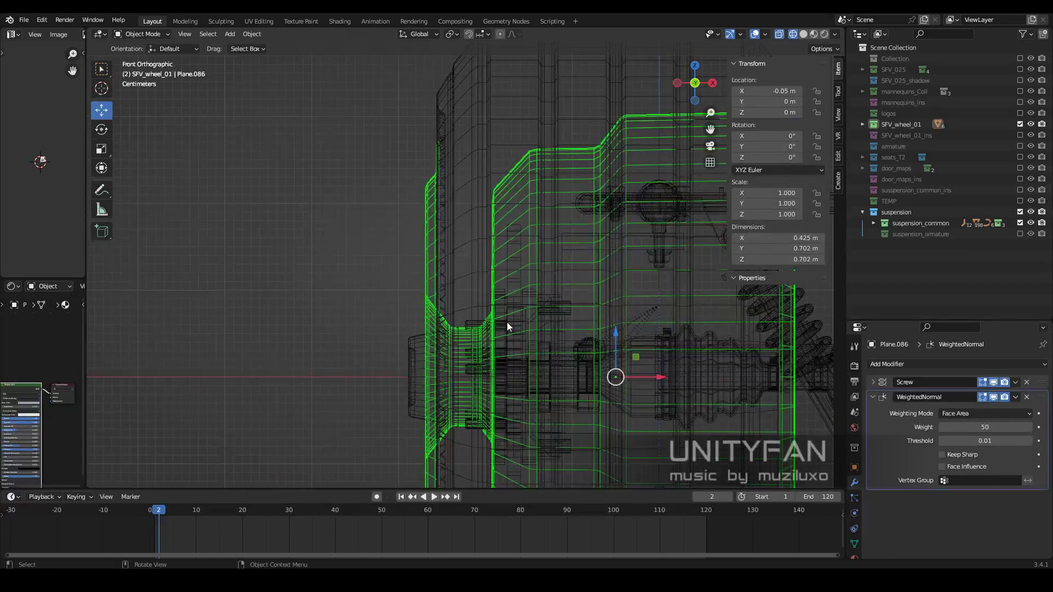
click(530, 327)
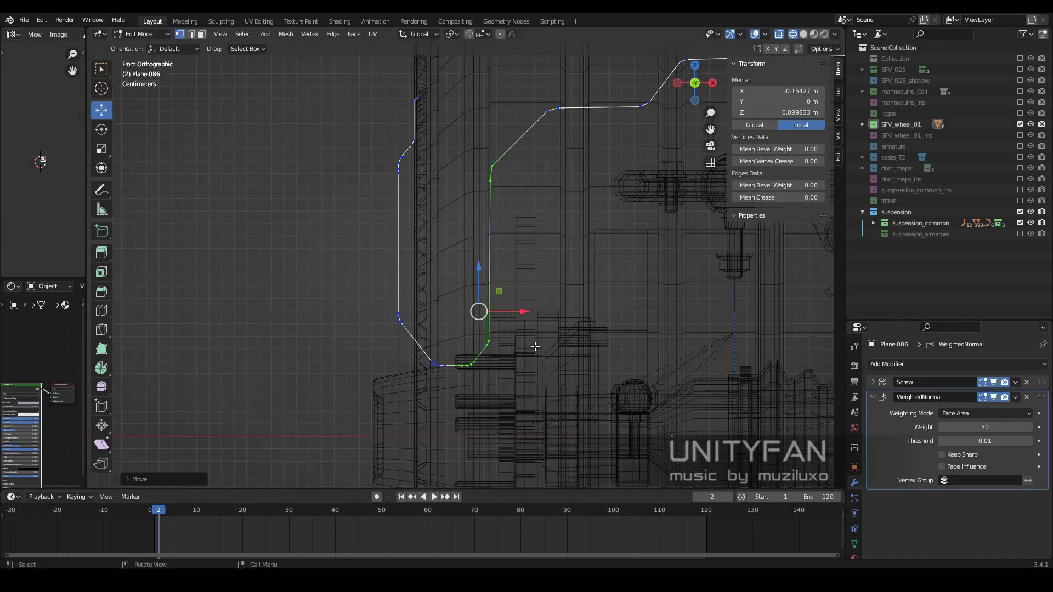
middle_drag(534, 346, 562, 297)
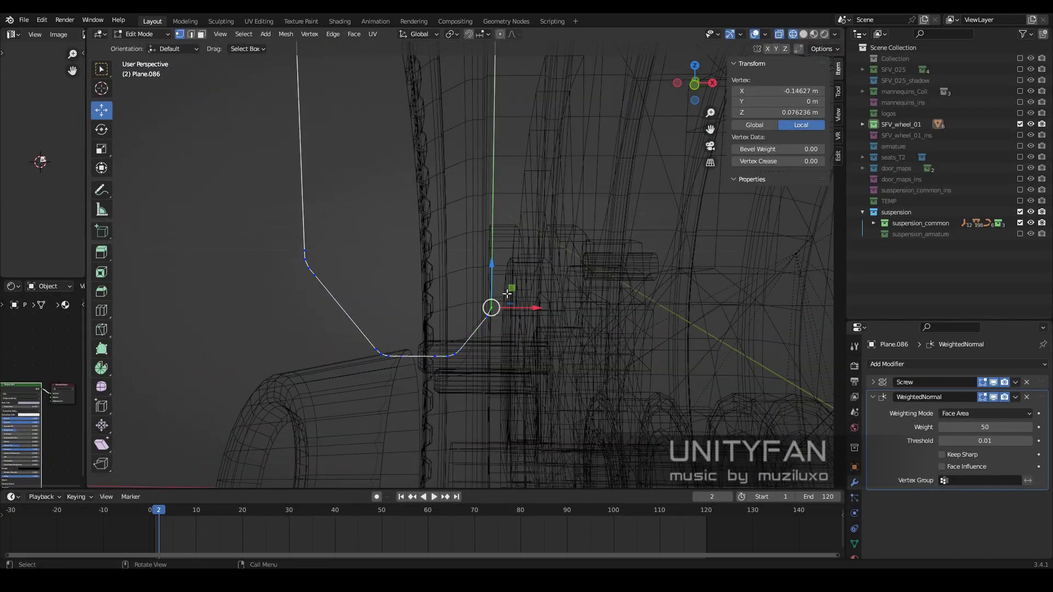
key(KP_1)
drag(501, 221, 498, 209)
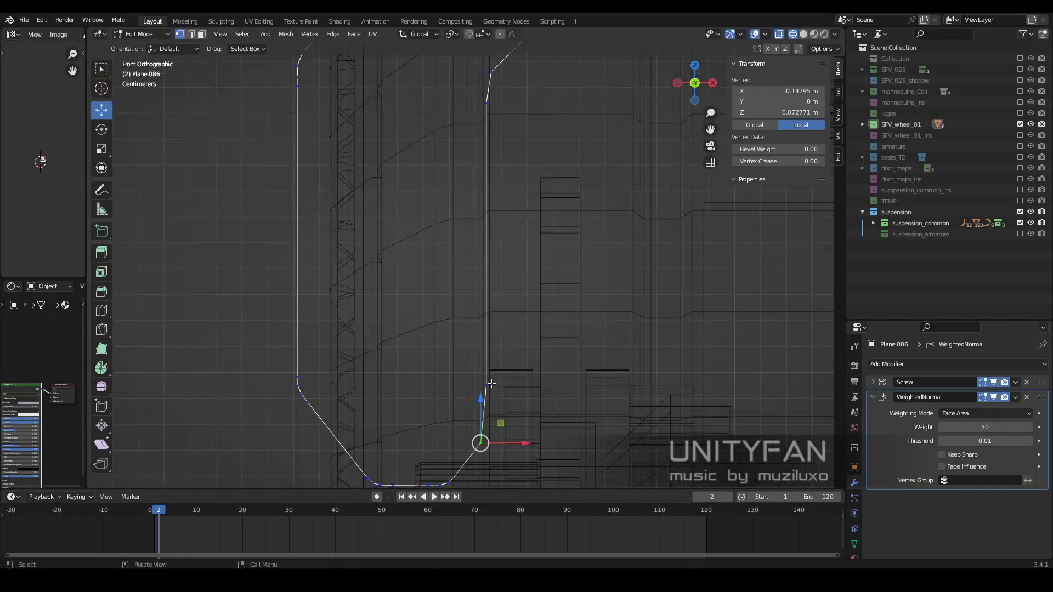
click(523, 267)
scroll(527, 244, up, 4)
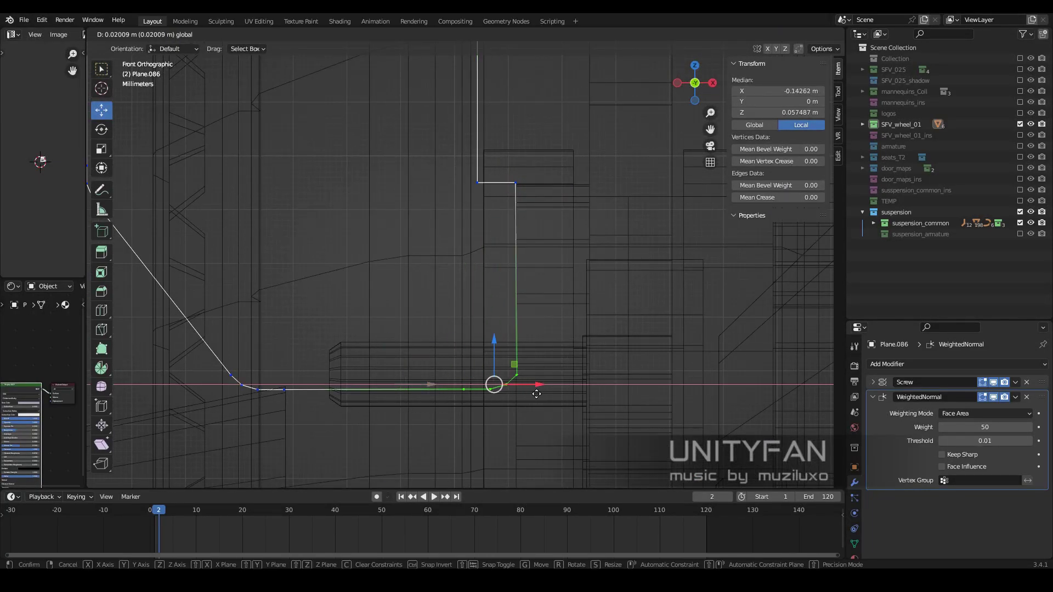
click(537, 394)
middle_drag(537, 394, 510, 373)
key(Tab)
Inspect the hub in wireframe, selecting Cylinder.016 and Cylinder.015.
key(shift+z)
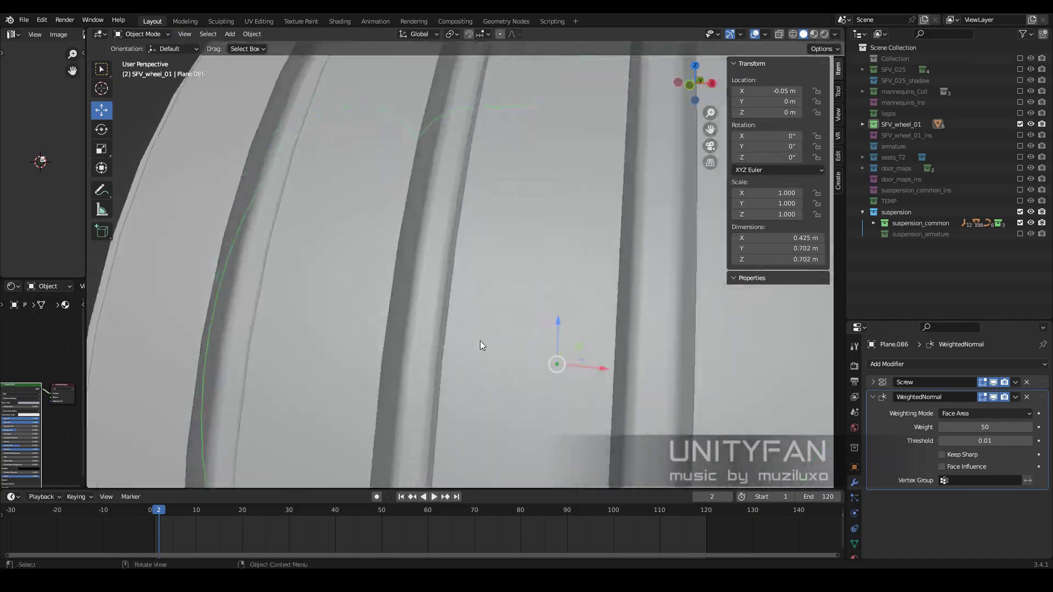
key(shift+z)
scroll(481, 345, down, 5)
middle_drag(383, 229, 450, 246)
shift+click(351, 183)
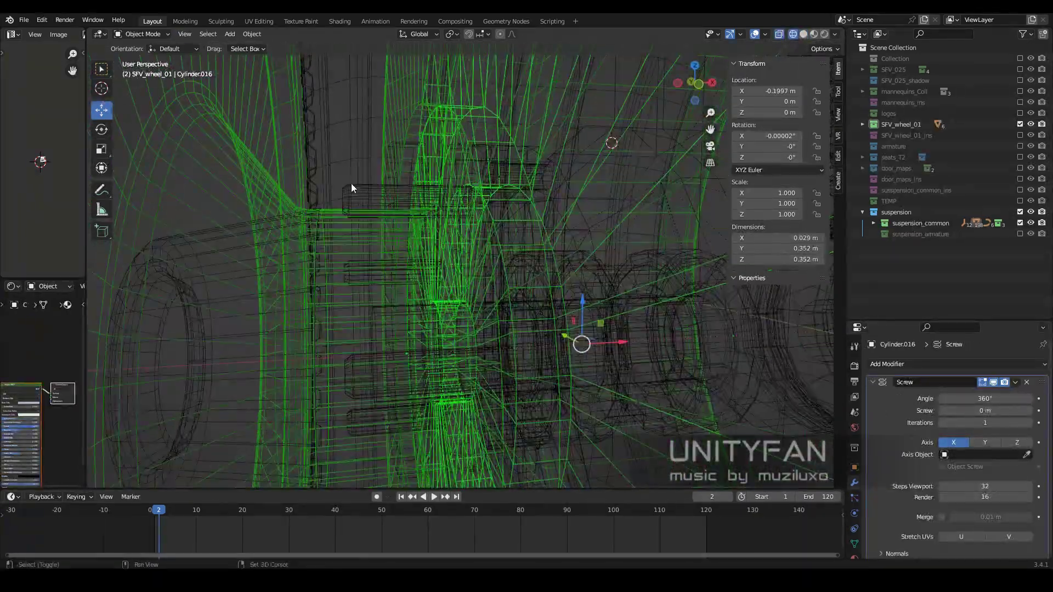
scroll(392, 328, up, 3)
mouse_move(393, 328)
shift+middle_down()
mouse_move(365, 235)
mouse_move(384, 300)
shift+middle_up()
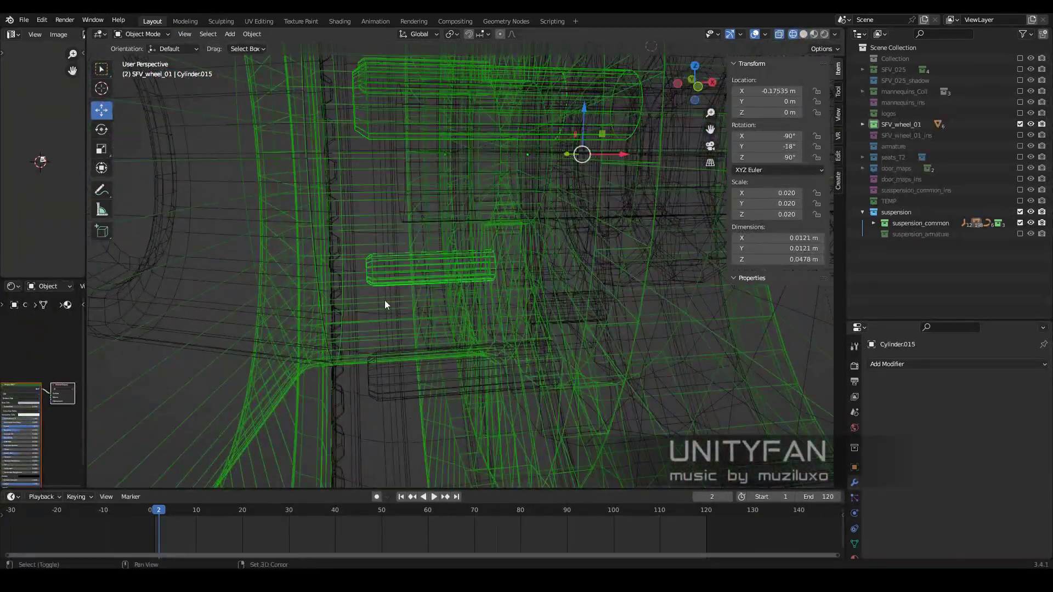
Select the hub Circle, then the Plane.086 shell.
scroll(367, 298, down, 3)
key(shift+z)
click(457, 266)
scroll(463, 257, down, 4)
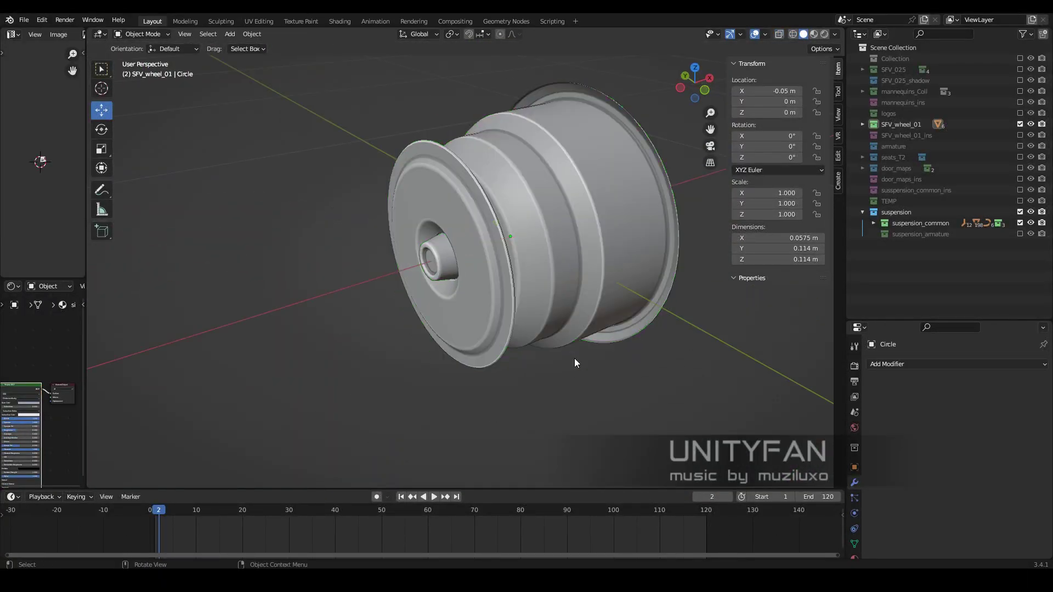
key(shift+z)
click(509, 259)
scroll(509, 259, up, 4)
Set Plane.086's Screw modifier angle to 180° for a half shell.
text(80)
key(Return)
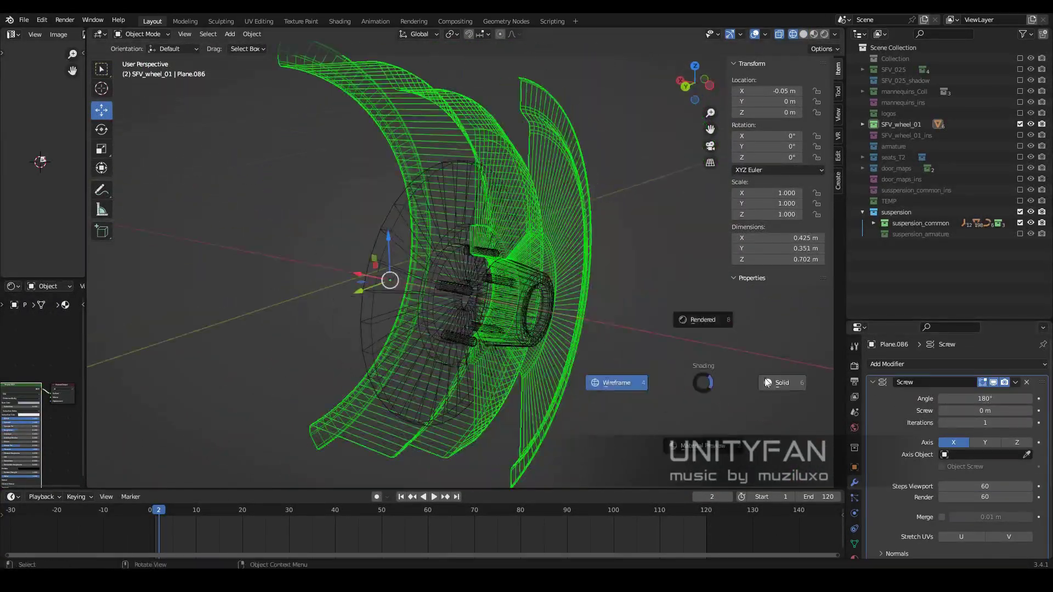
key(shift+z)
scroll(666, 389, up, 4)
Rework the modifier stack, placing Solidify above WeightedNormal and collapsing Screw.
click(933, 364)
click(831, 294)
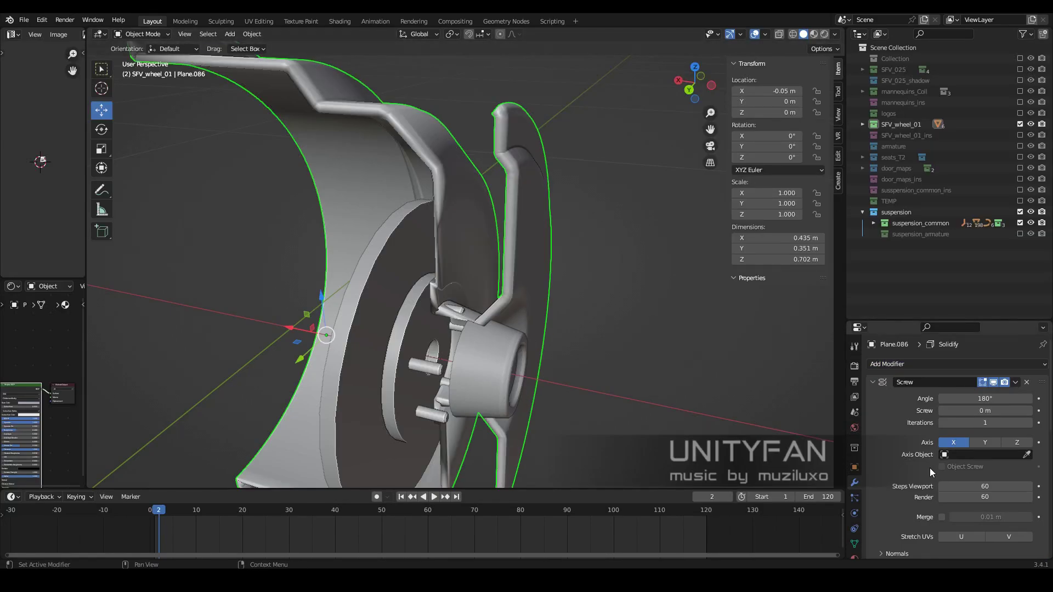
middle_drag(504, 384, 543, 364)
scroll(887, 414, up, 5)
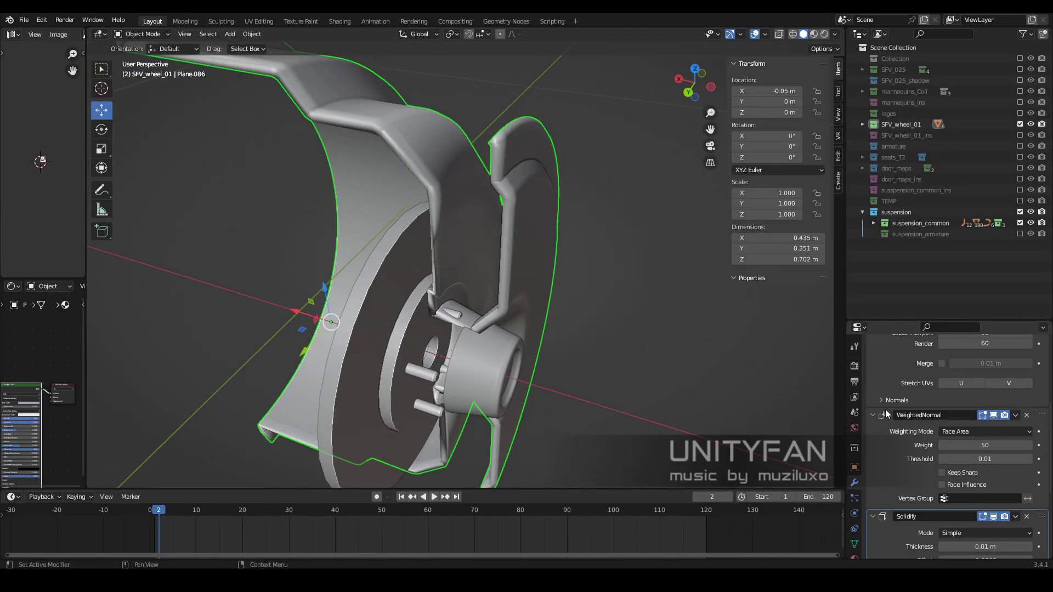
drag(1043, 507, 1031, 409)
click(871, 383)
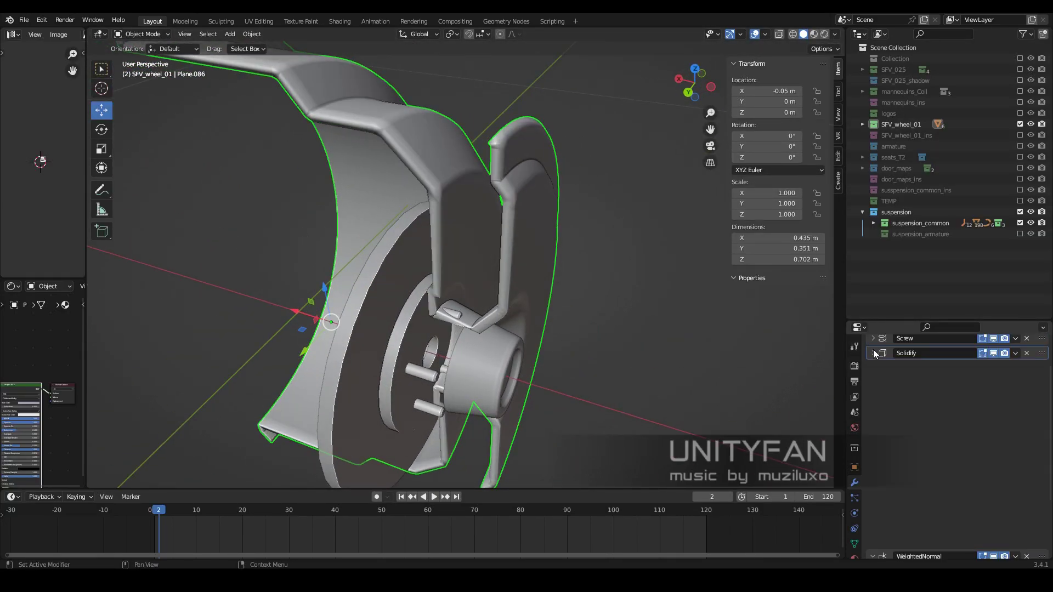
Select the housing profile's lower vertices near the hub for editing.
mouse_move(673, 344)
middle_down()
mouse_move(611, 317)
mouse_move(565, 353)
mouse_move(573, 374)
middle_up()
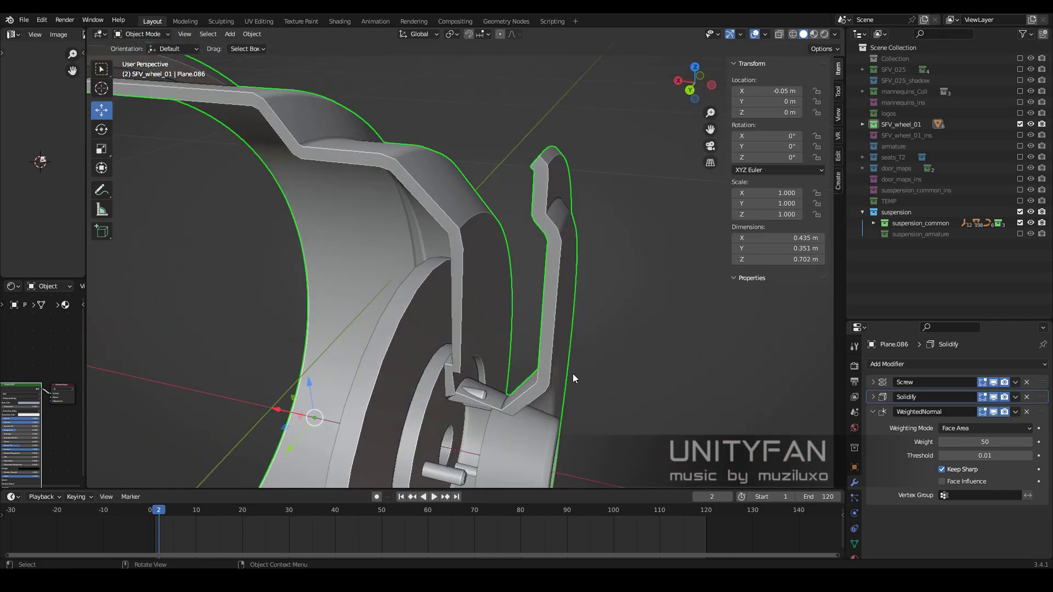
middle_drag(494, 318, 483, 296)
key(Tab)
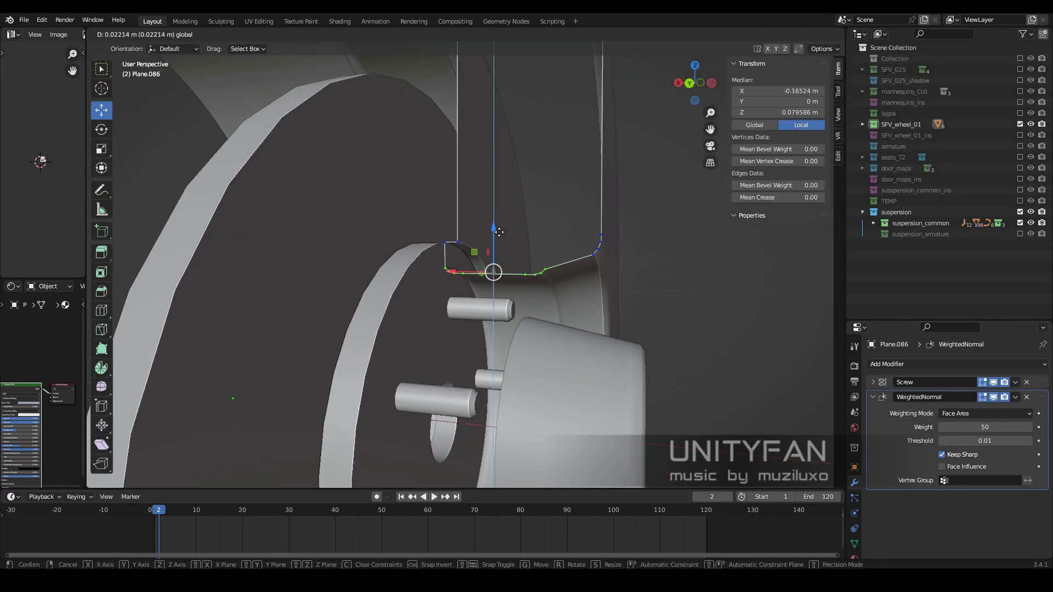
Raise the housing profile's lower vertices toward the hub, one vertex at a time.
drag(433, 267, 478, 284)
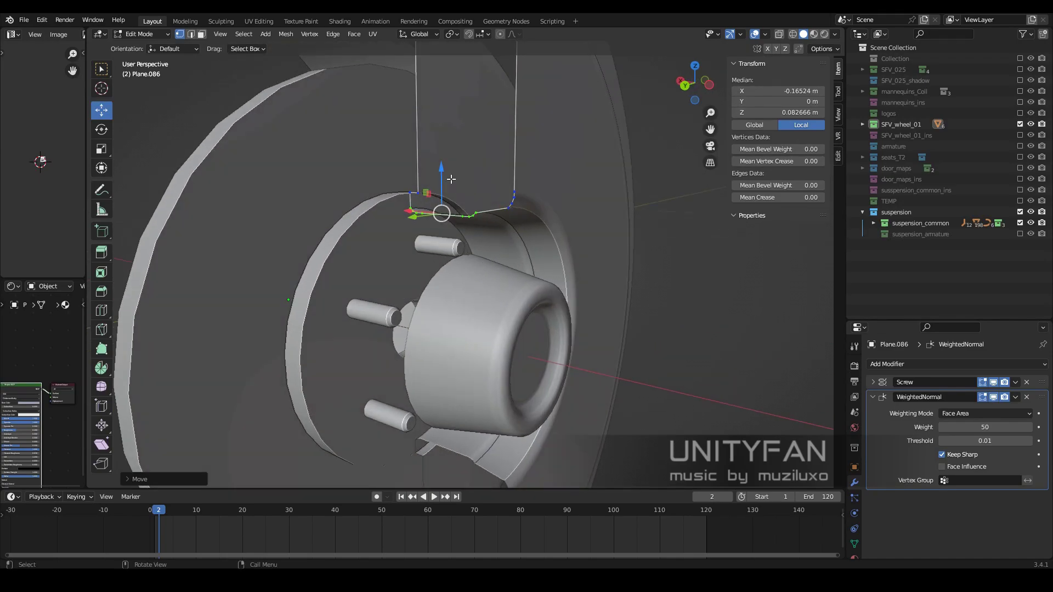
middle_drag(478, 284, 552, 287)
key(shift+z)
scroll(490, 237, up, 2)
key(alt+a)
key(shift+z)
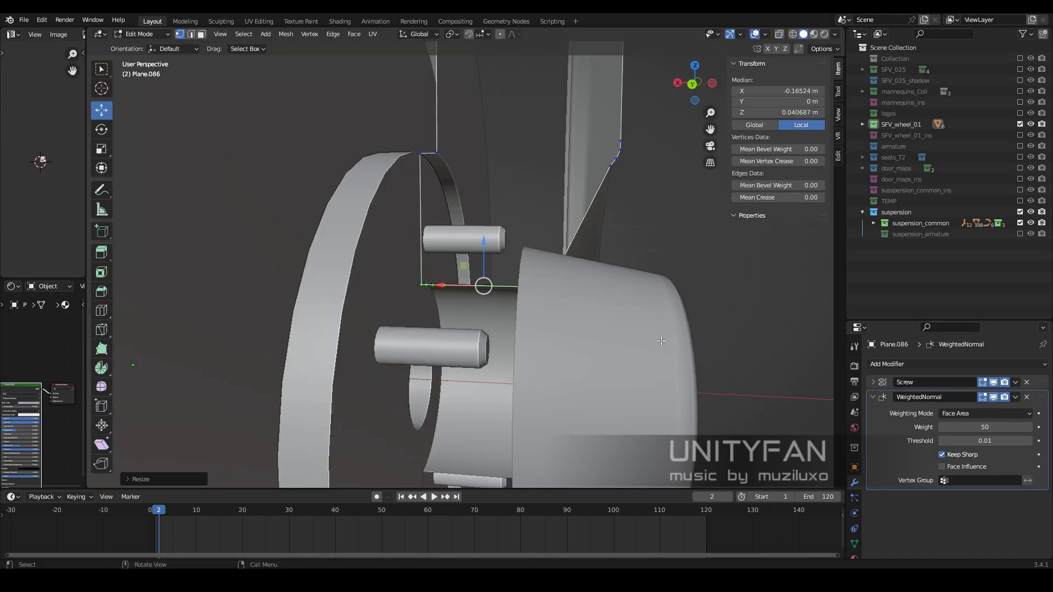
click(548, 287)
key(shift+z)
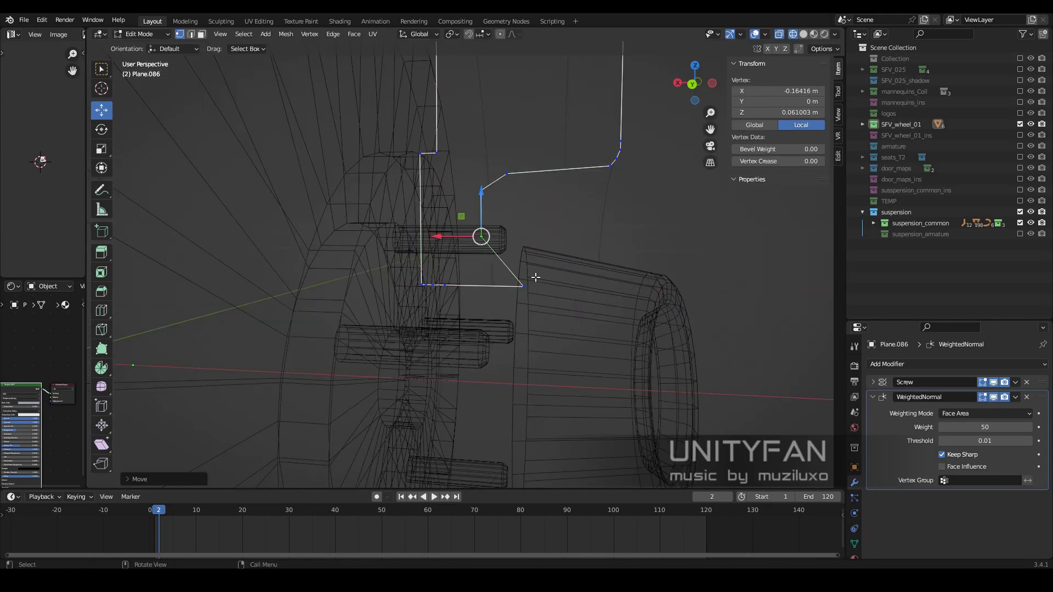
click(450, 247)
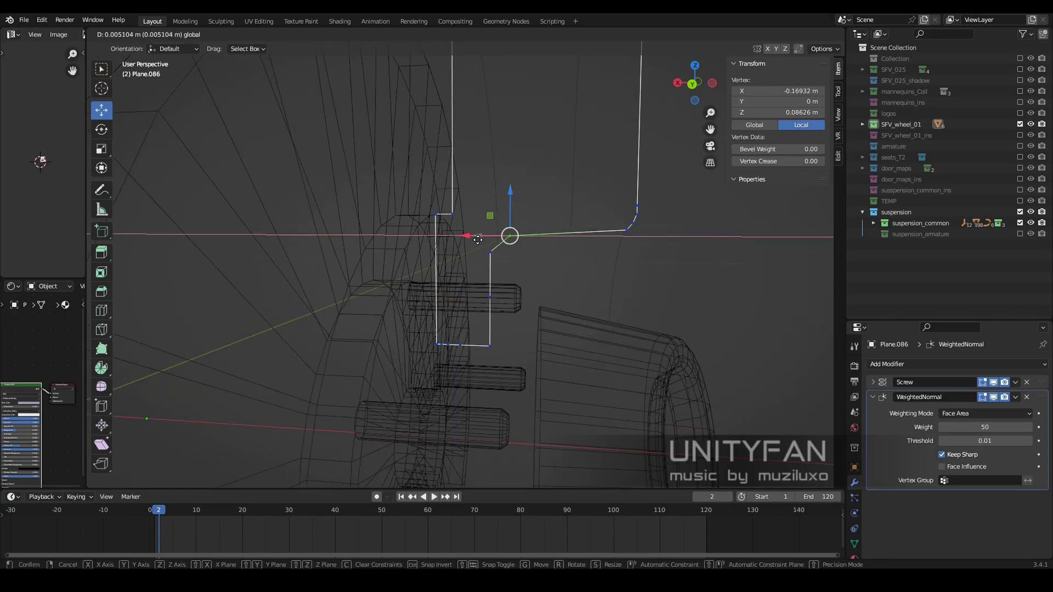
key(shift+z)
Reselect the housing profile object, re-enter Edit Mode and nudge another vertex.
key(shift+z)
middle_drag(450, 247, 473, 319)
key(Tab)
click(518, 314)
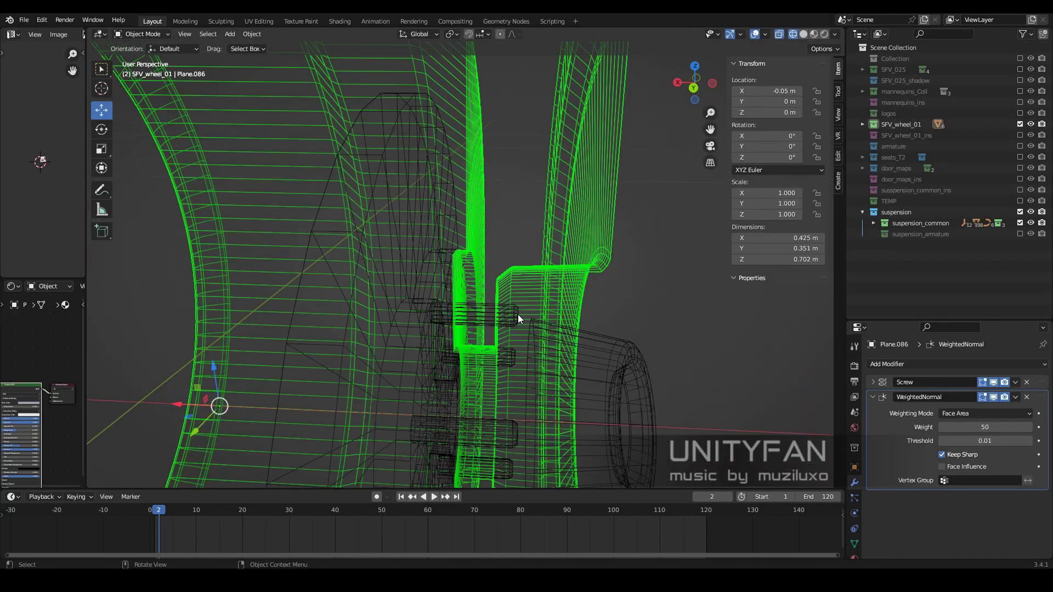
click(522, 278)
mouse_move(522, 278)
middle_down()
mouse_move(476, 301)
mouse_move(529, 308)
middle_up()
key(shift+z)
click(529, 308)
scroll(528, 308, down, 3)
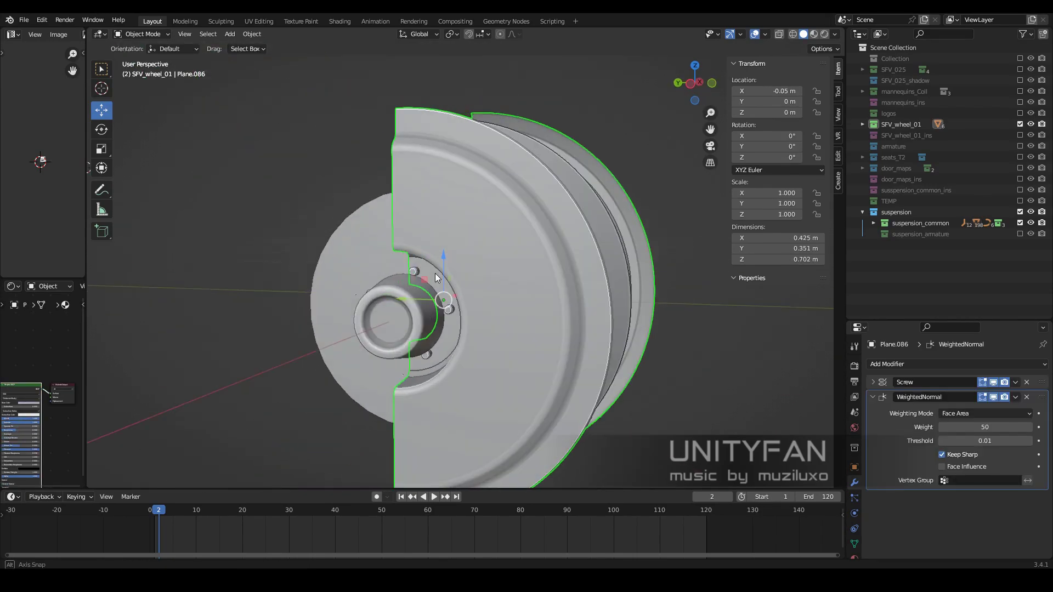
key(Tab)
middle_drag(435, 273, 556, 286)
click(502, 255)
key(shift+z)
Reposition more profile vertices so the inner edge steps around the hub.
mouse_move(502, 255)
middle_down()
mouse_move(482, 290)
mouse_move(495, 187)
middle_up()
shift+click(495, 187)
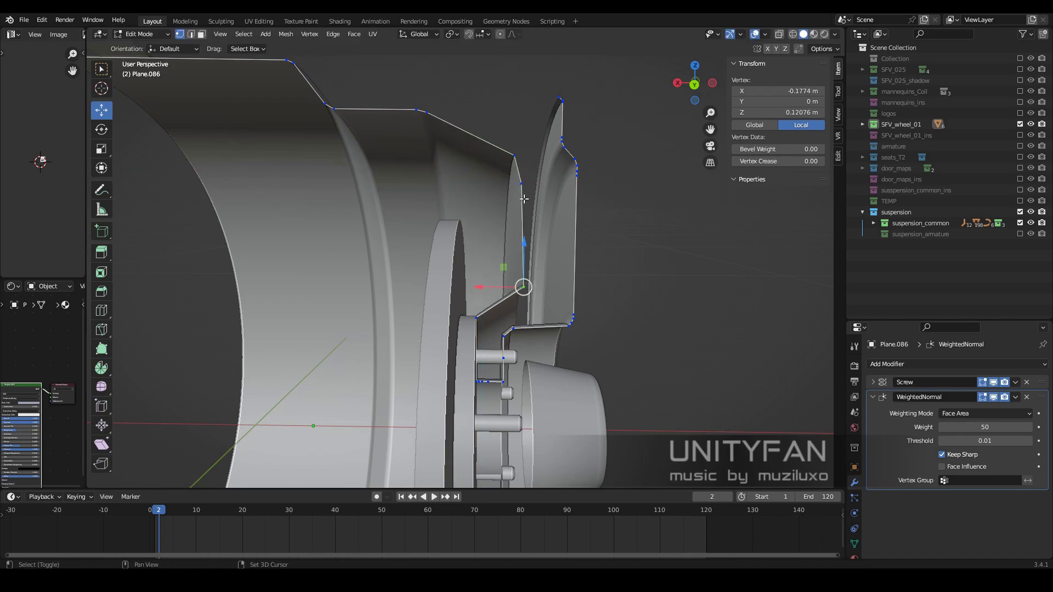
middle_drag(535, 275, 510, 276)
scroll(511, 276, up, 2)
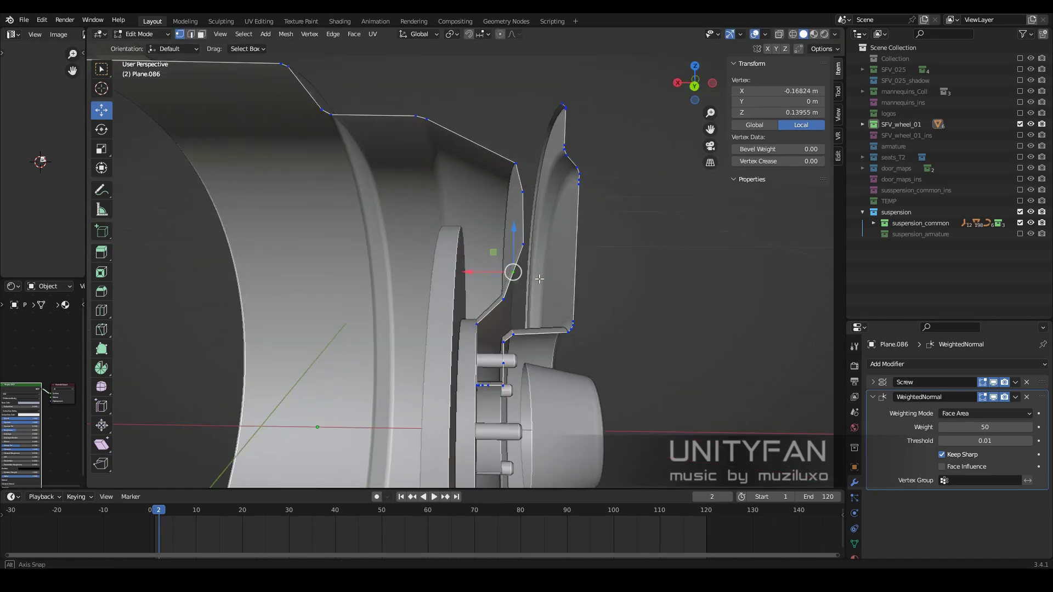
key(g)
click(502, 313)
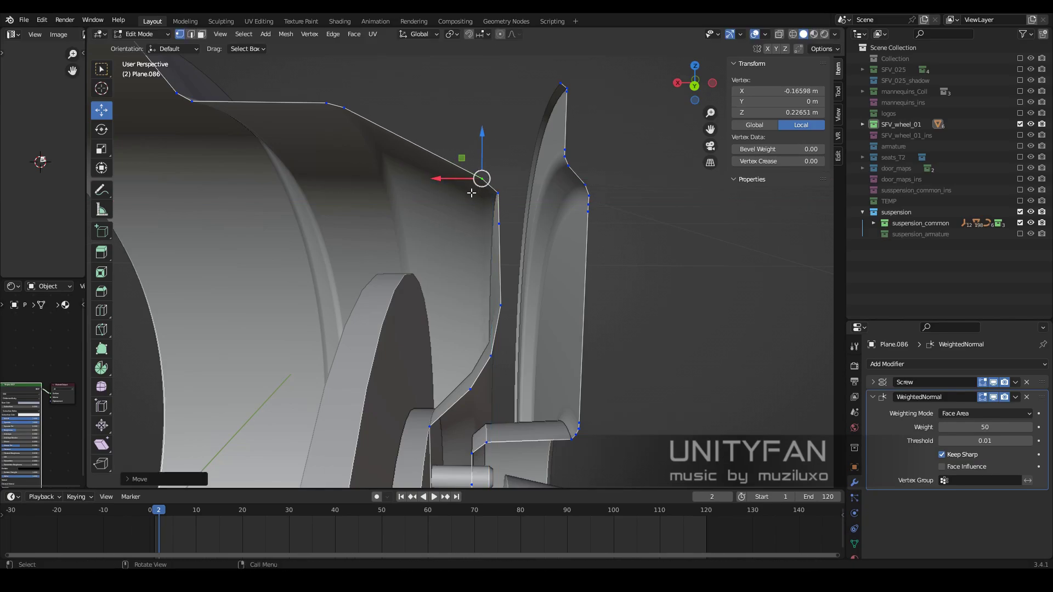
scroll(541, 316, down, 4)
mouse_move(541, 316)
middle_down()
mouse_move(524, 252)
mouse_move(435, 236)
mouse_move(519, 279)
middle_up()
scroll(519, 280, up, 3)
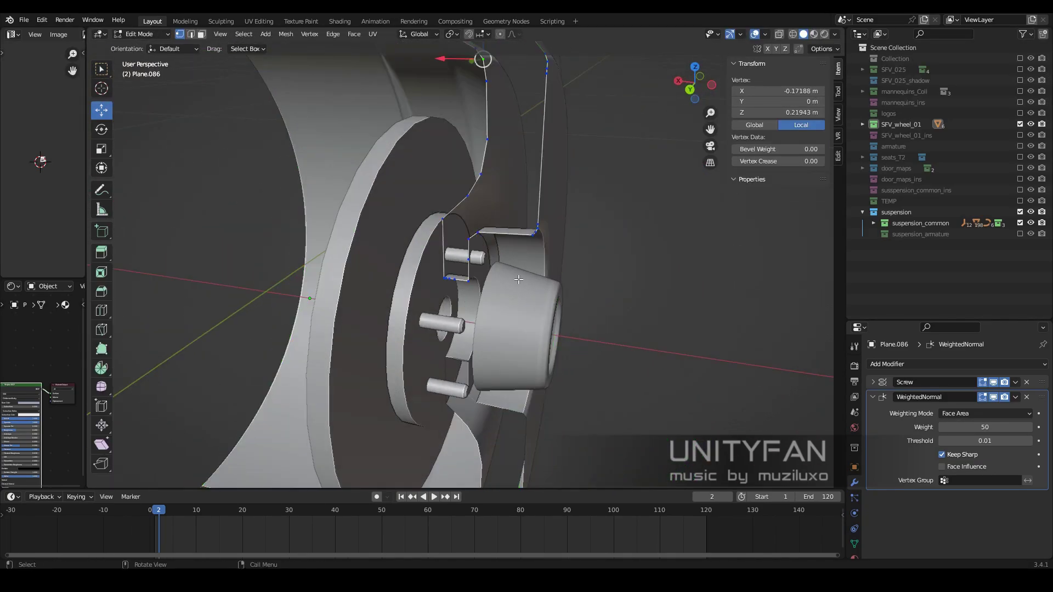
scroll(519, 279, up, 3)
Dissolve the unneeded profile vertices and return to Object Mode.
right_click(486, 225)
click(491, 248)
right_click(421, 278)
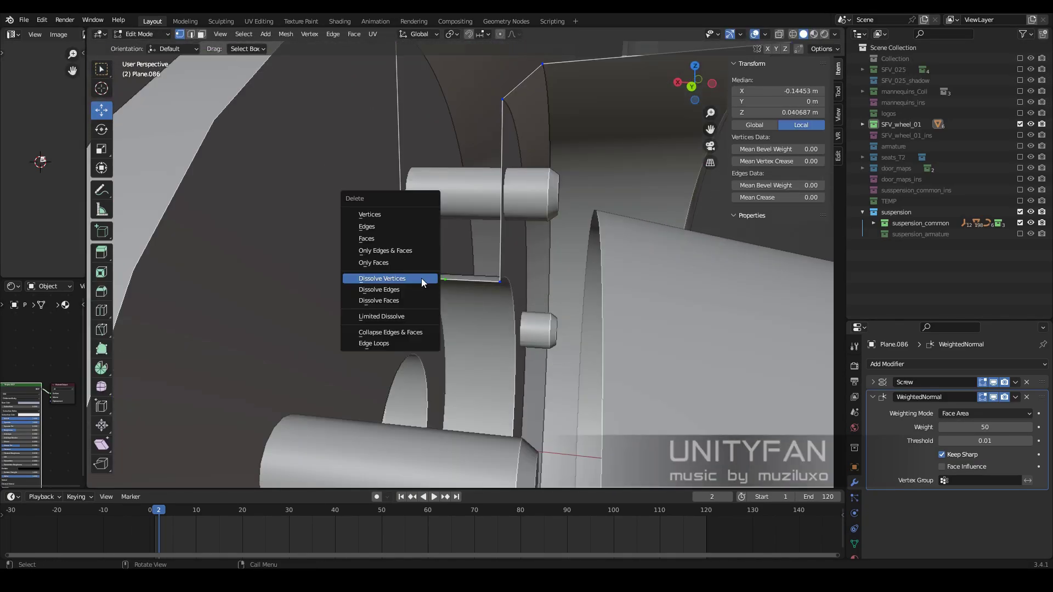
key(Escape)
key(Tab)
scroll(483, 265, down, 5)
mouse_move(483, 265)
middle_down()
mouse_move(502, 304)
mouse_move(417, 291)
mouse_move(453, 258)
mouse_move(448, 280)
middle_up()
scroll(453, 258, up, 5)
Select the tire, then reselect the housing profile Plane.086.
scroll(449, 280, down, 5)
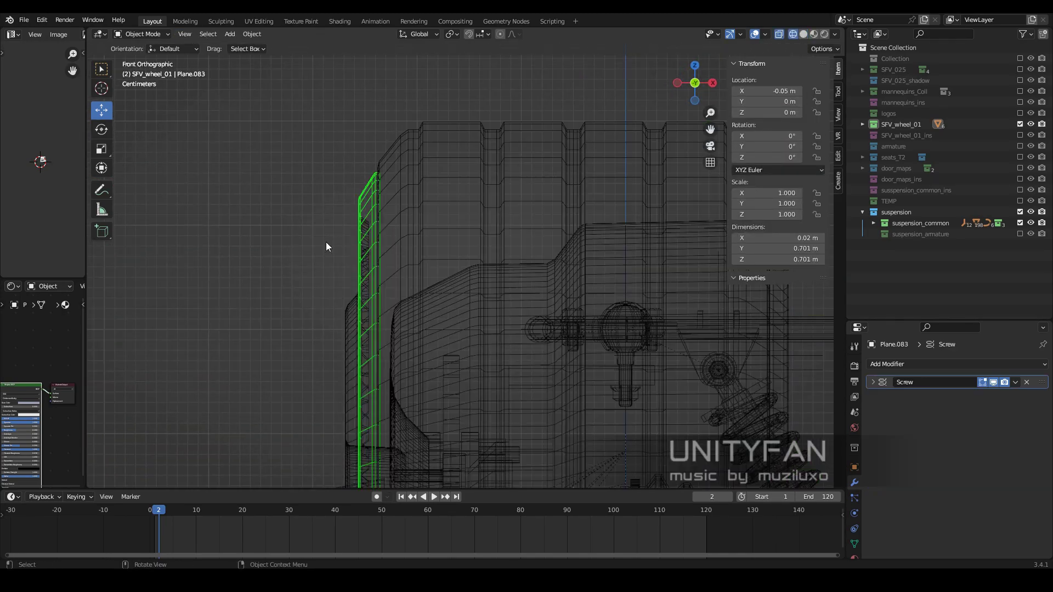
middle_drag(326, 242, 516, 323)
key(Tab)
scroll(521, 234, up, 3)
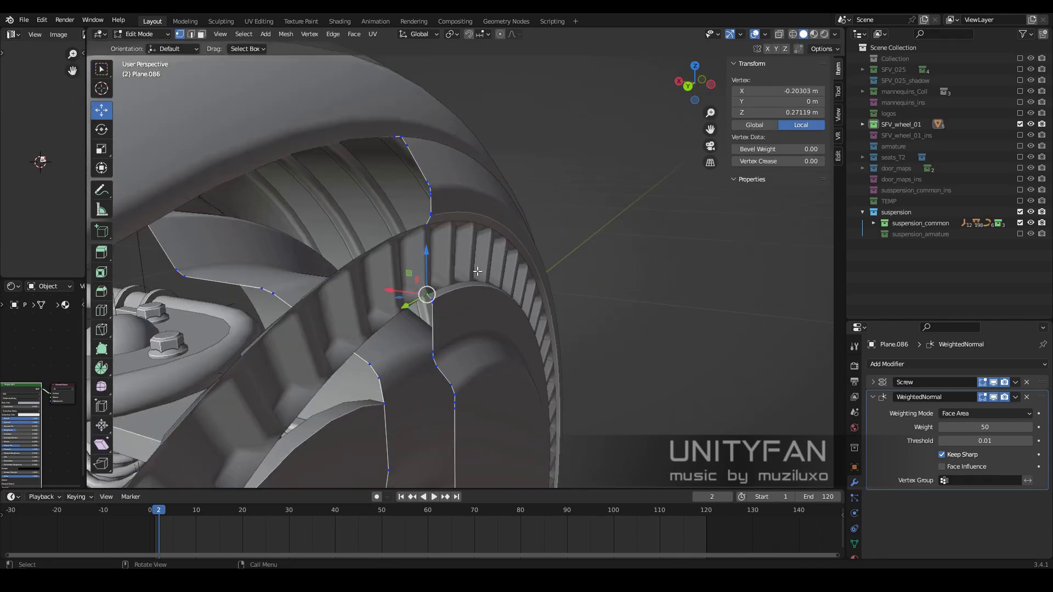
scroll(459, 256, down, 4)
click(434, 209)
middle_drag(433, 209, 419, 282)
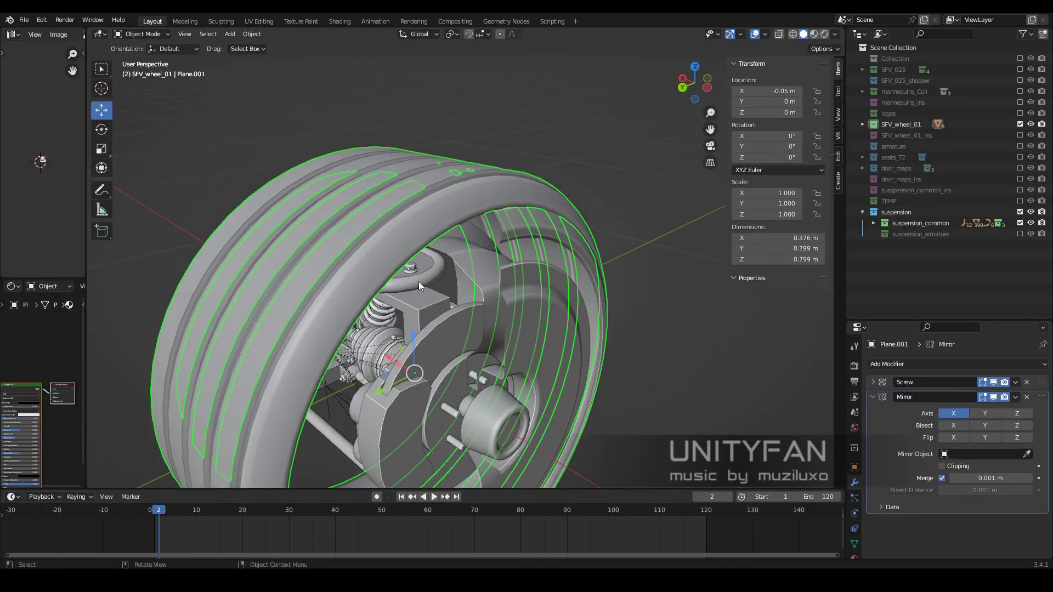
scroll(454, 179, up, 2)
click(455, 179)
scroll(530, 262, up, 3)
Merge the housing profile's selected top vertices at their centre.
key(Tab)
scroll(541, 302, up, 3)
scroll(510, 231, up, 2)
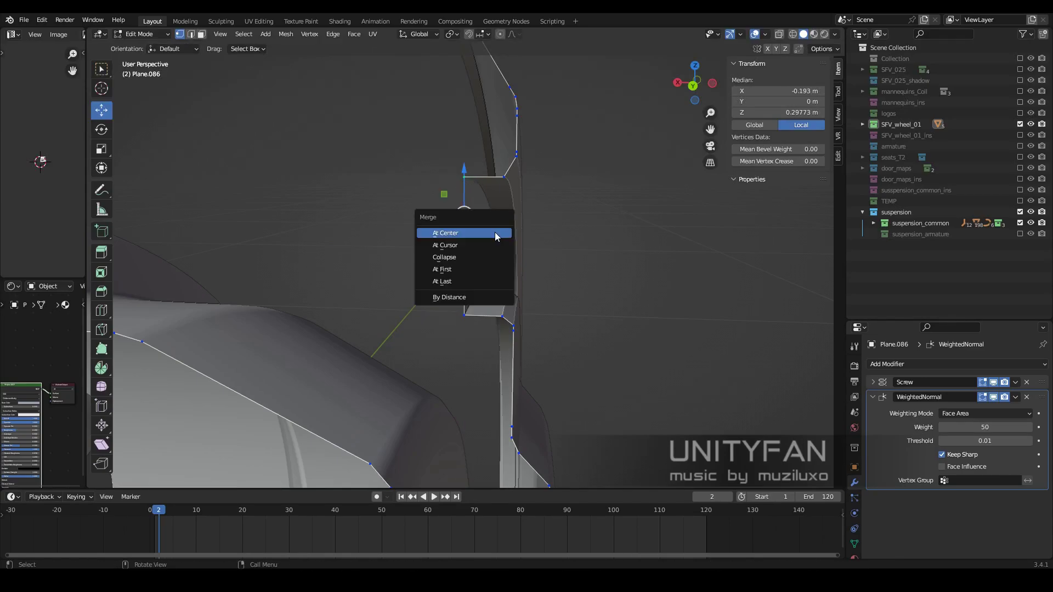
click(496, 233)
scroll(459, 283, down, 5)
Scale the top vertices to refine the fender's upper curve, back in Object Mode.
middle_drag(459, 283, 563, 301)
scroll(563, 301, up, 3)
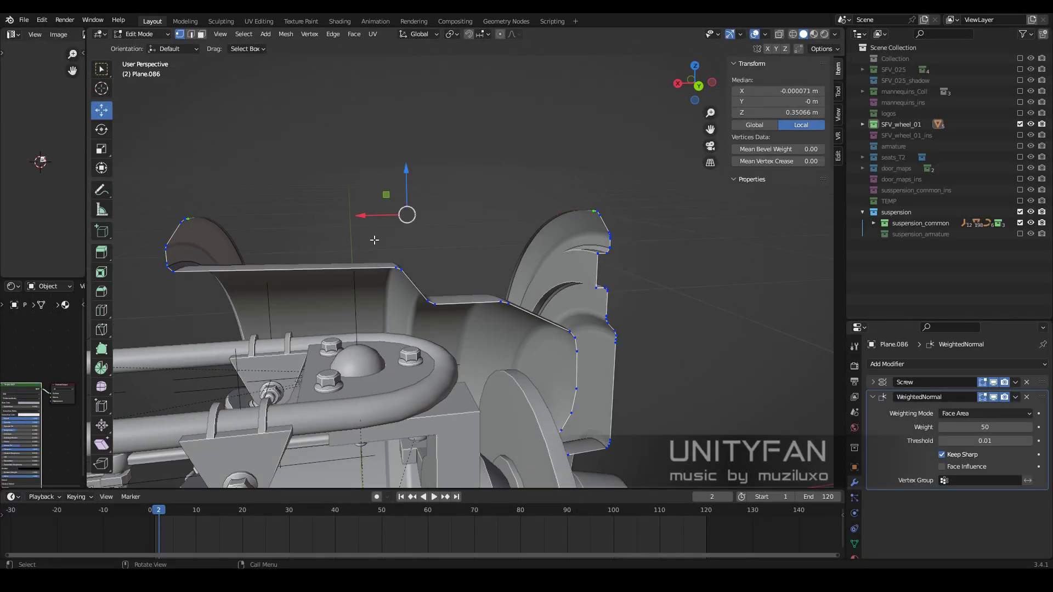
click(548, 329)
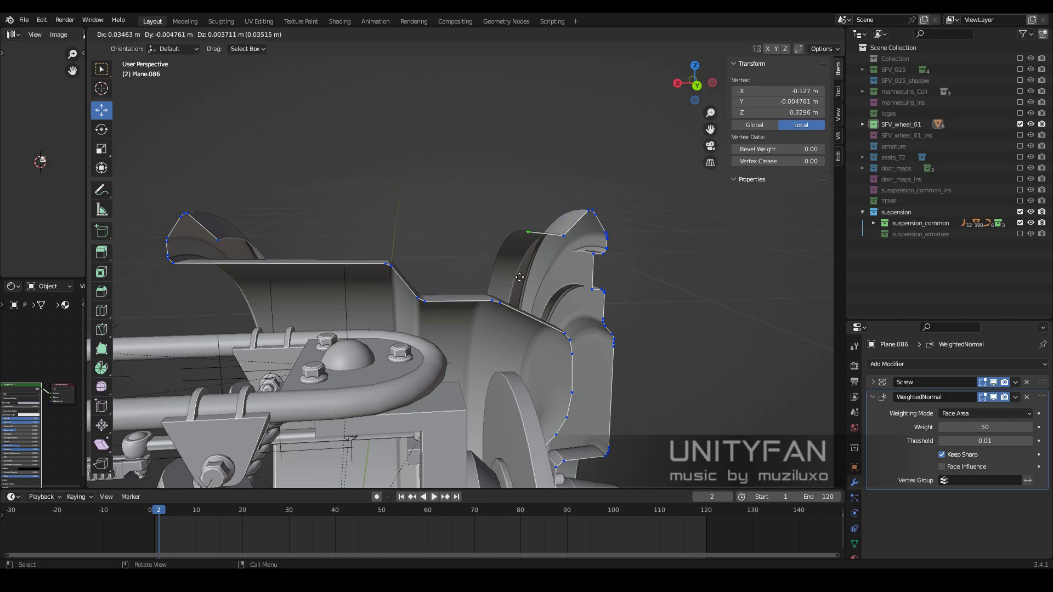
key(Tab)
scroll(295, 276, down, 5)
mouse_move(468, 324)
middle_down()
mouse_move(441, 240)
mouse_move(771, 410)
middle_up()
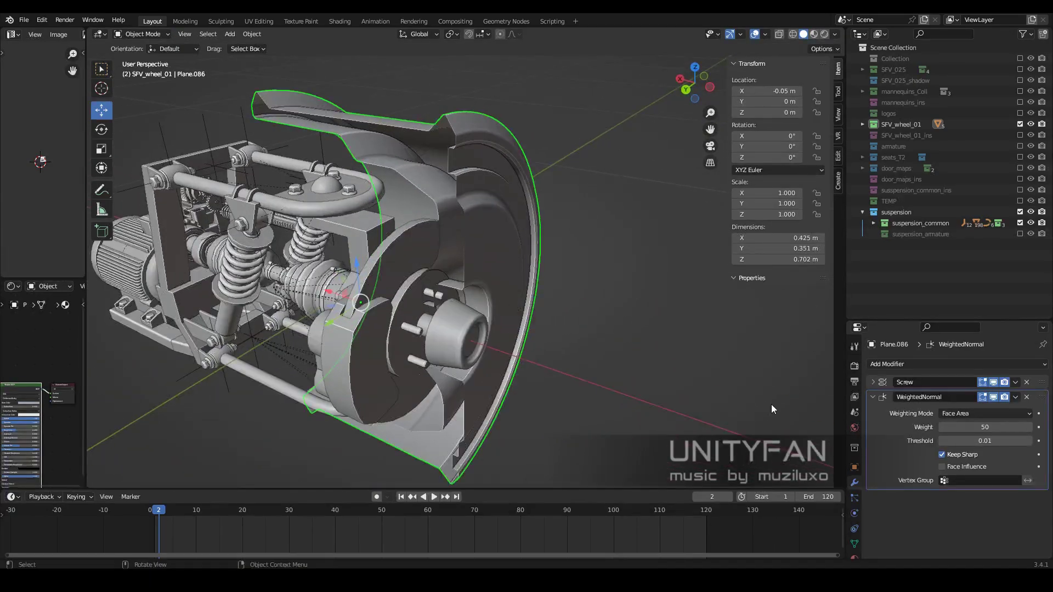
Add a Solidify modifier to the housing and enable Calculate Order for Screw normals.
scroll(894, 481, up, 3)
click(932, 368)
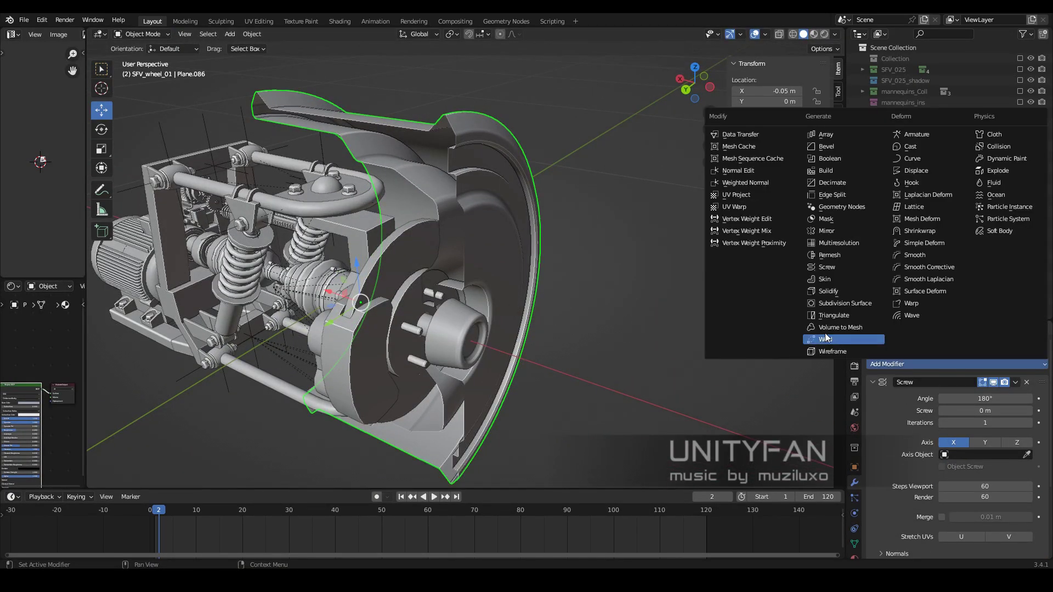
click(812, 288)
scroll(598, 315, up, 3)
scroll(944, 459, down, 8)
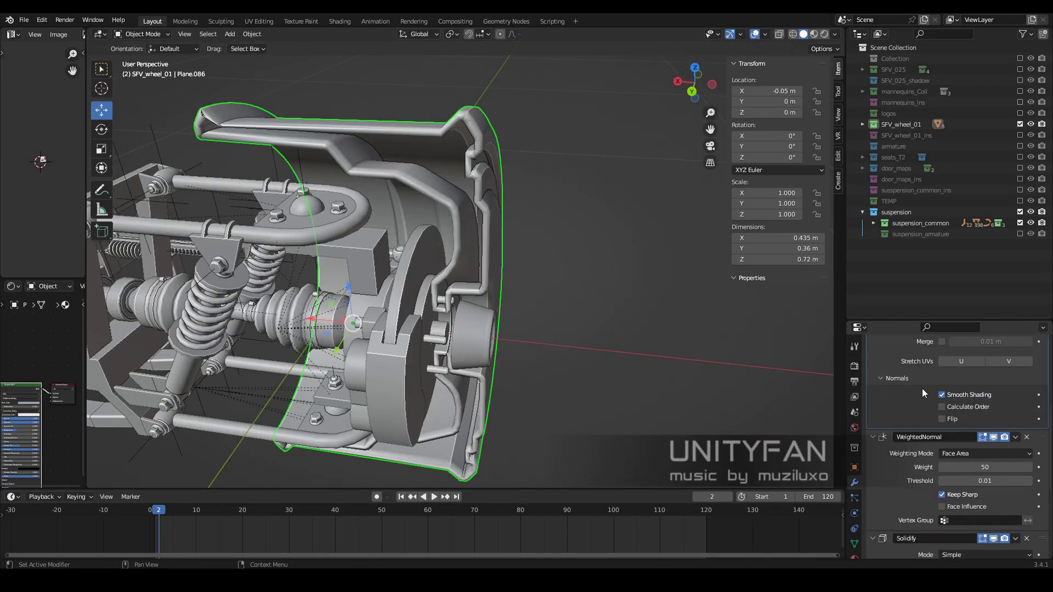
click(942, 406)
click(873, 437)
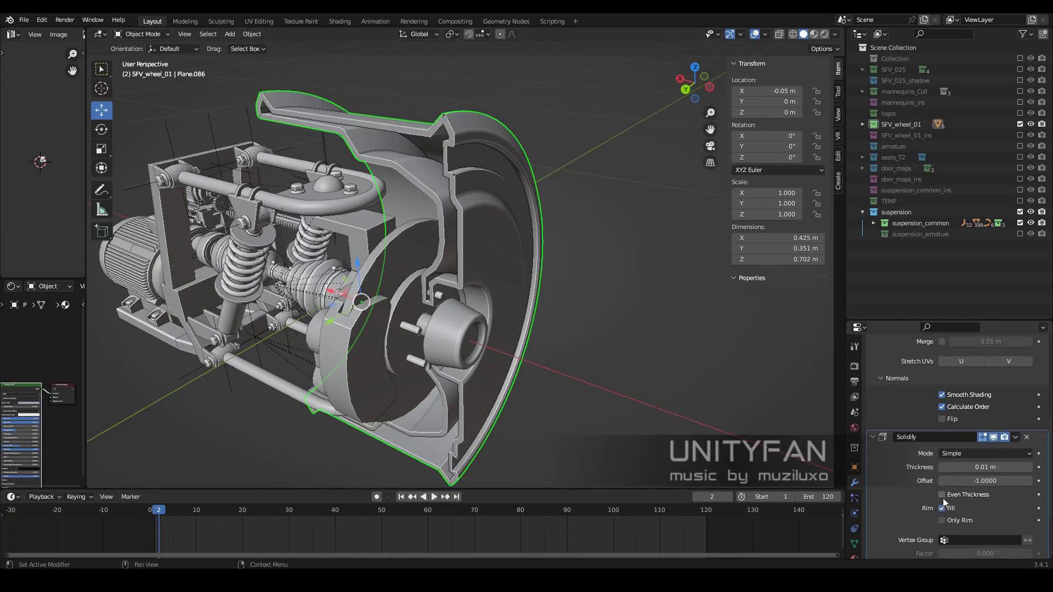
Set the Screw modifier's sweep angle to 360° for a complete wheel.
middle_drag(630, 307, 578, 259)
scroll(557, 298, up, 4)
mouse_move(557, 299)
middle_down()
mouse_move(555, 319)
mouse_move(549, 313)
middle_up()
key(Tab)
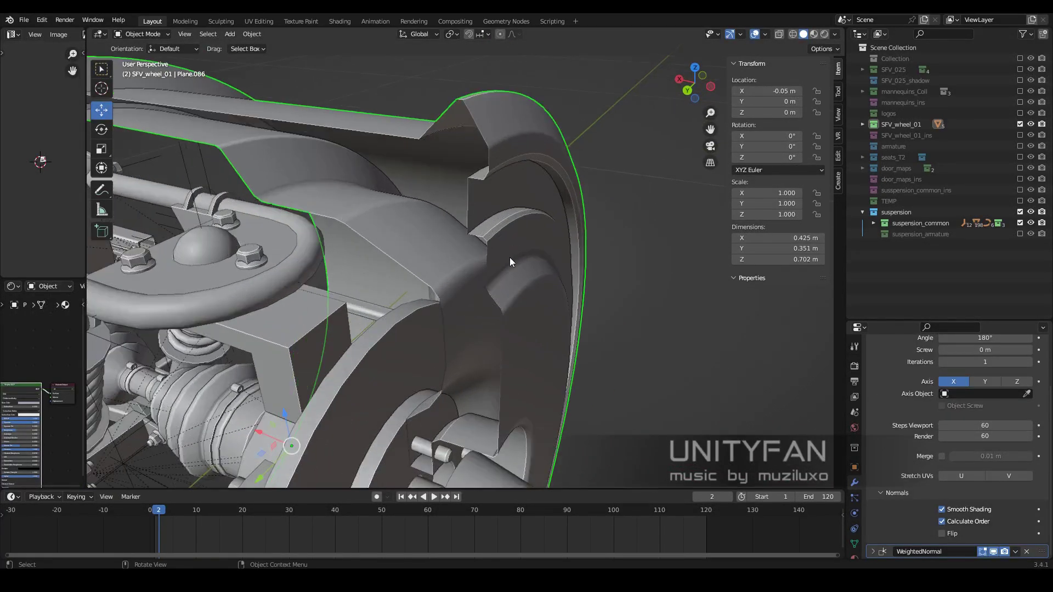
mouse_move(509, 258)
middle_down()
mouse_move(528, 326)
mouse_move(469, 257)
middle_up()
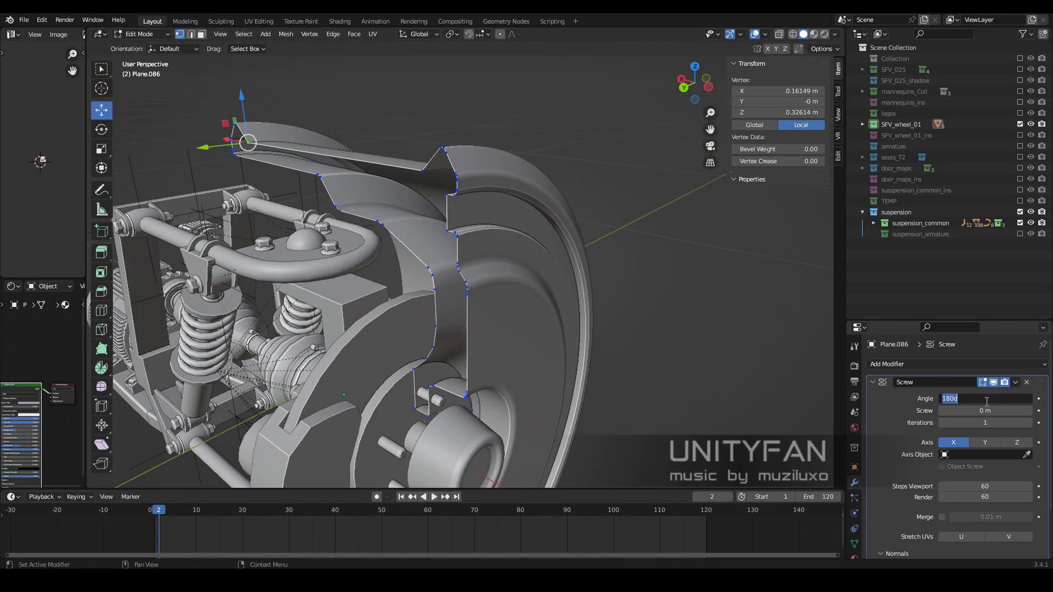
text(360)
key(Return)
key(Tab)
scroll(483, 314, down, 3)
middle_drag(483, 315, 512, 341)
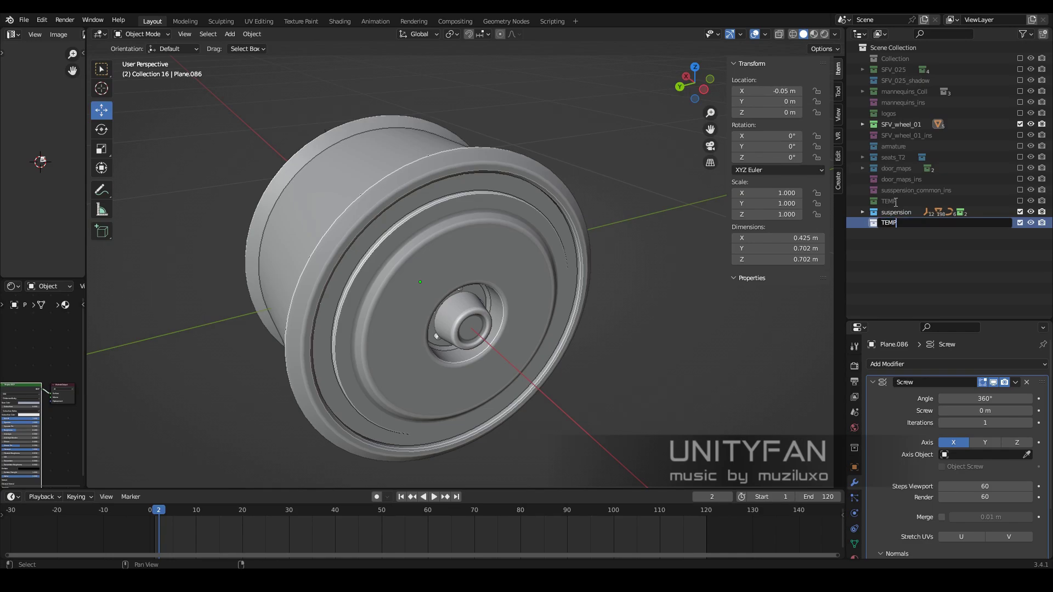
Add a cube as the cutter and move it along Y.
click(800, 403)
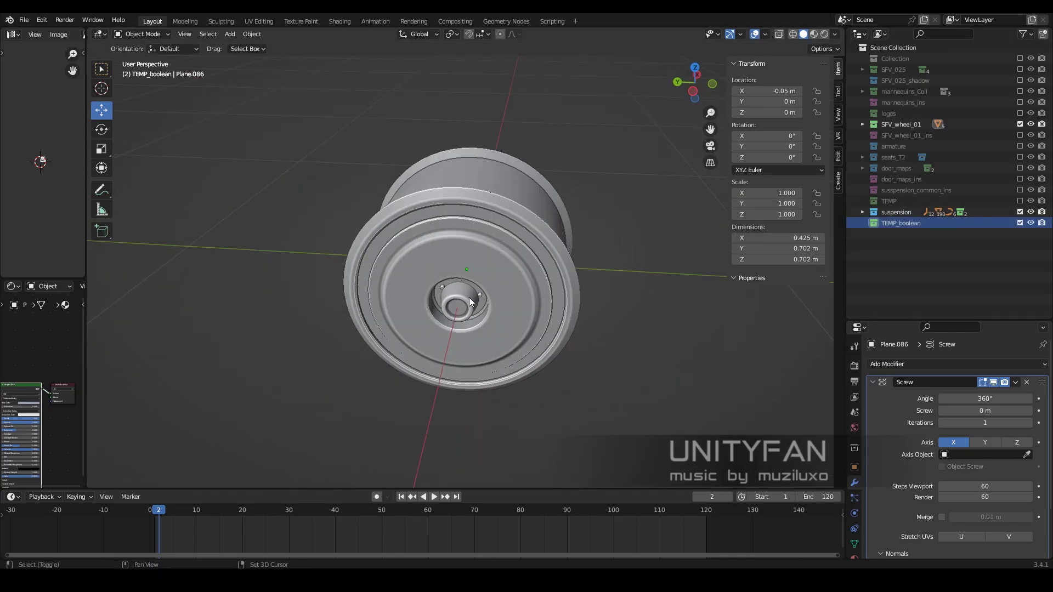
key(shift+a)
click(530, 317)
key(g)
key(y)
click(384, 267)
middle_drag(434, 268, 384, 267)
key(KP_Decimal)
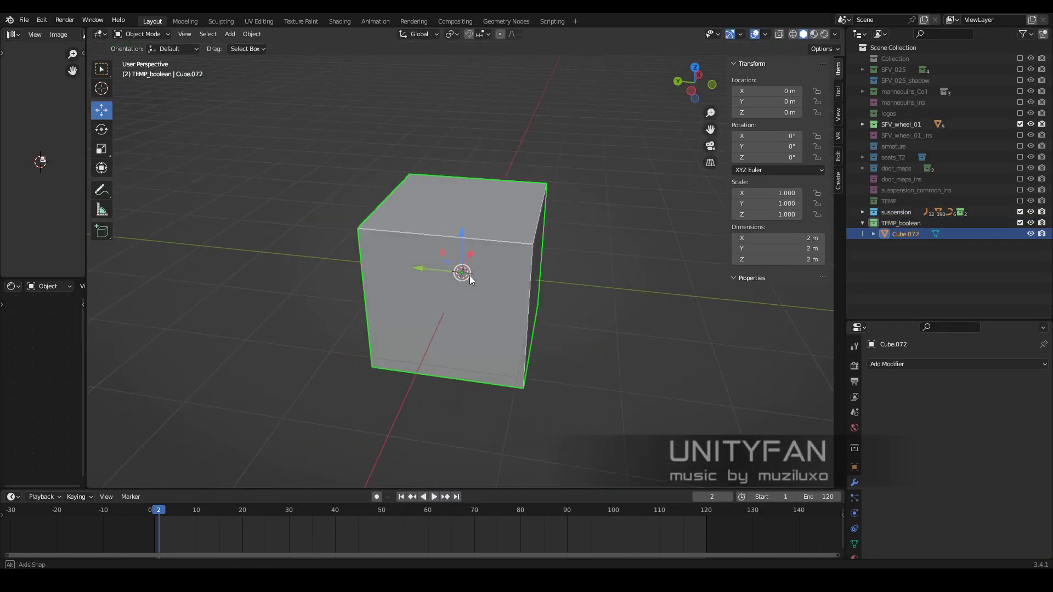
Move the cube's right face along Y in side orthographic view with X-ray.
key(Tab)
click(559, 294)
scroll(509, 231, up, 5)
key(KP_1)
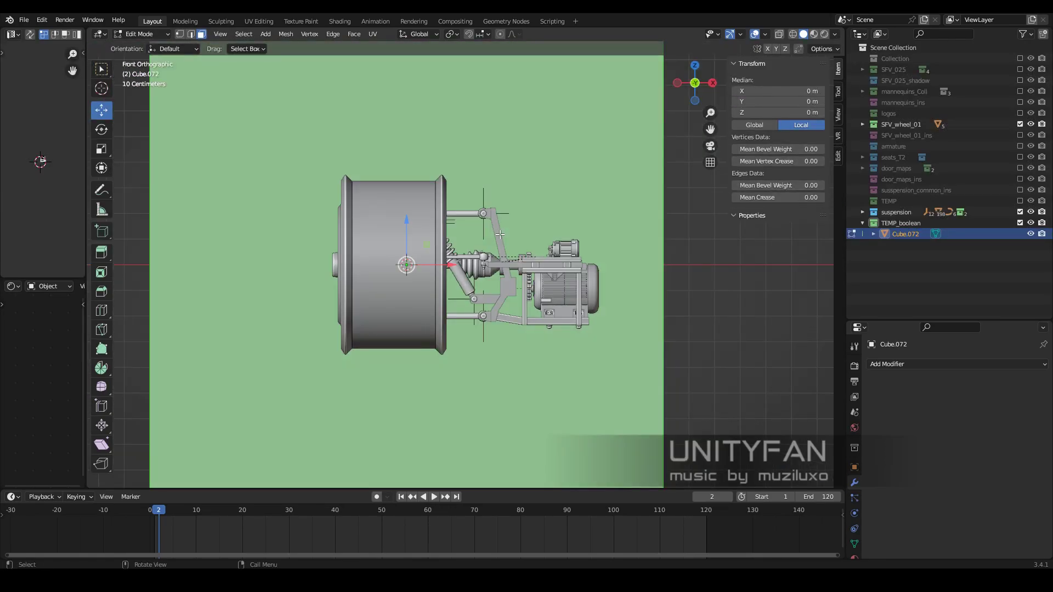
key(alt+z)
scroll(509, 231, up, 3)
key(ctrl+KP_3)
key(g)
key(y)
key(Tab)
Add a Boolean Difference modifier to Plane.086 using Cube.072 as the cutter.
middle_drag(541, 267, 489, 268)
click(488, 269)
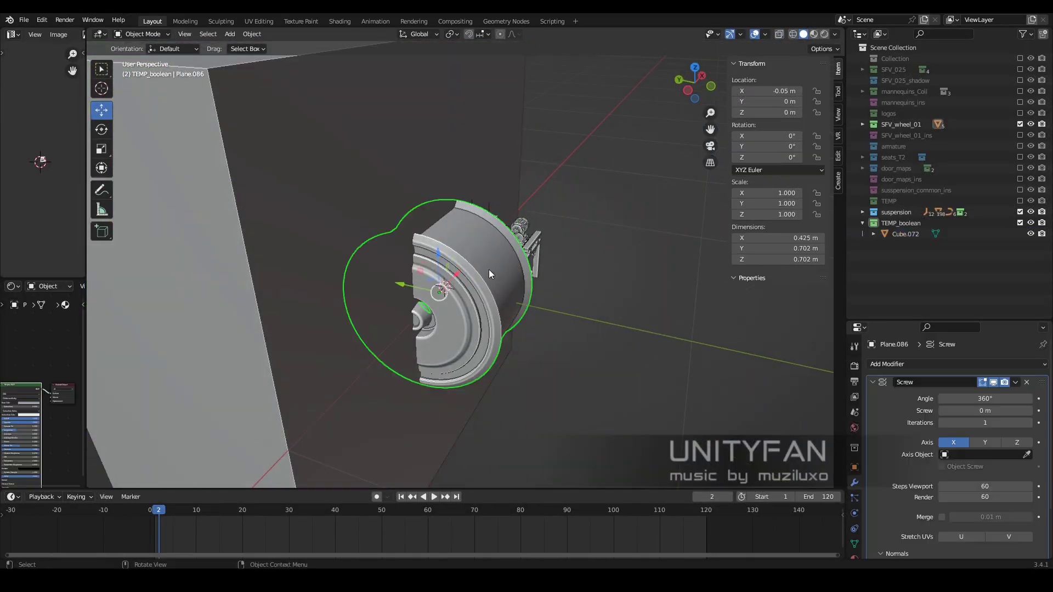
ctrl+click(894, 384)
click(954, 364)
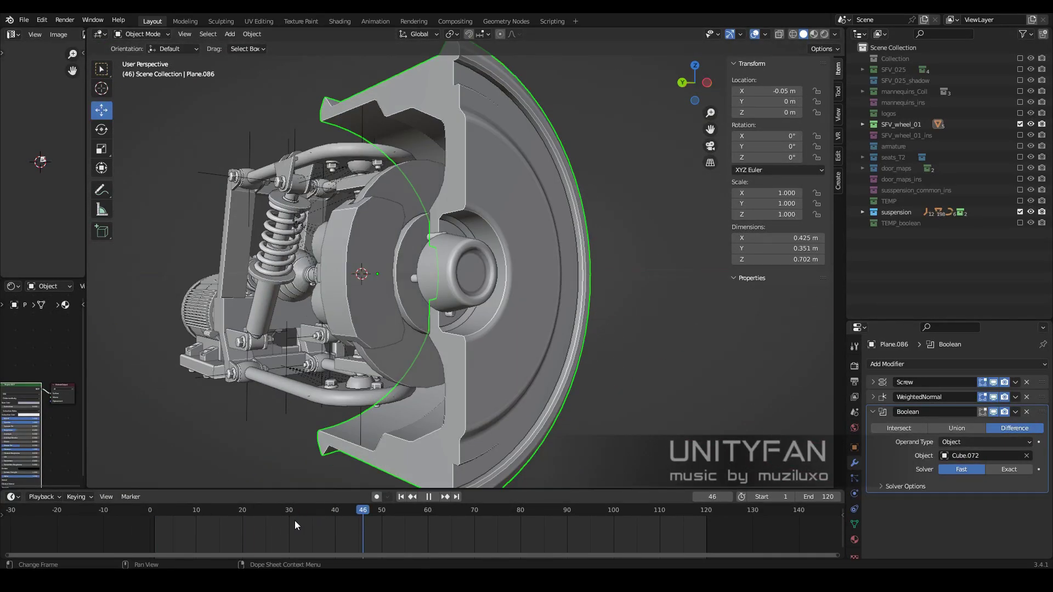
Select and adjust a run of the wheel profile's vertices near the hub using X-ray.
mouse_move(293, 454)
middle_down()
mouse_move(367, 353)
mouse_move(400, 336)
mouse_move(545, 372)
middle_up()
scroll(432, 343, down, 5)
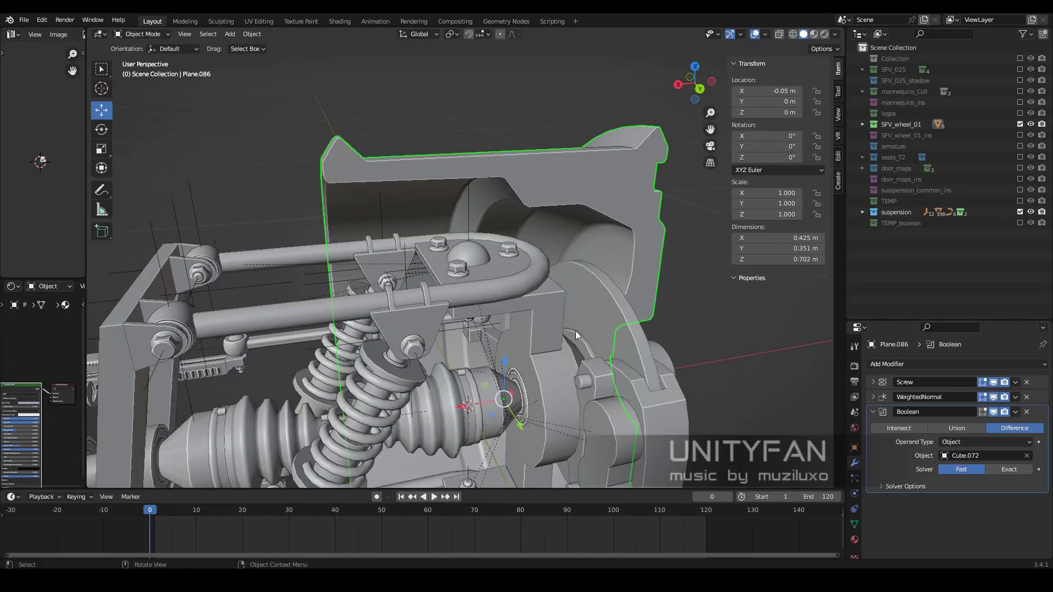
key(Tab)
key(1)
key(shift+z)
middle_drag(299, 152, 512, 280)
ctrl+click(512, 280)
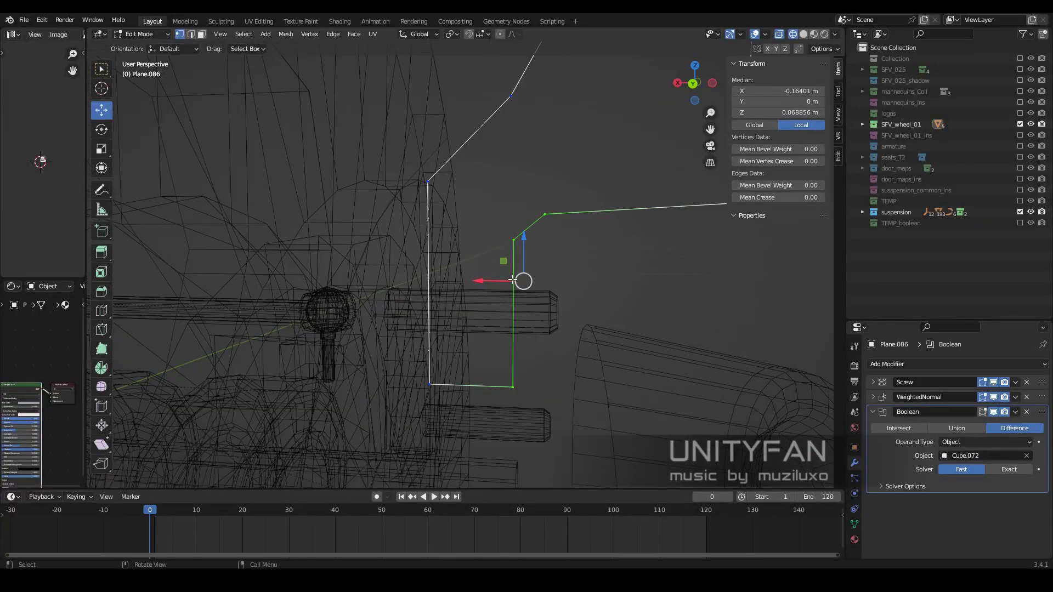
scroll(469, 310, down, 4)
key(Tab)
key(shift+z)
middle_drag(469, 311, 504, 277)
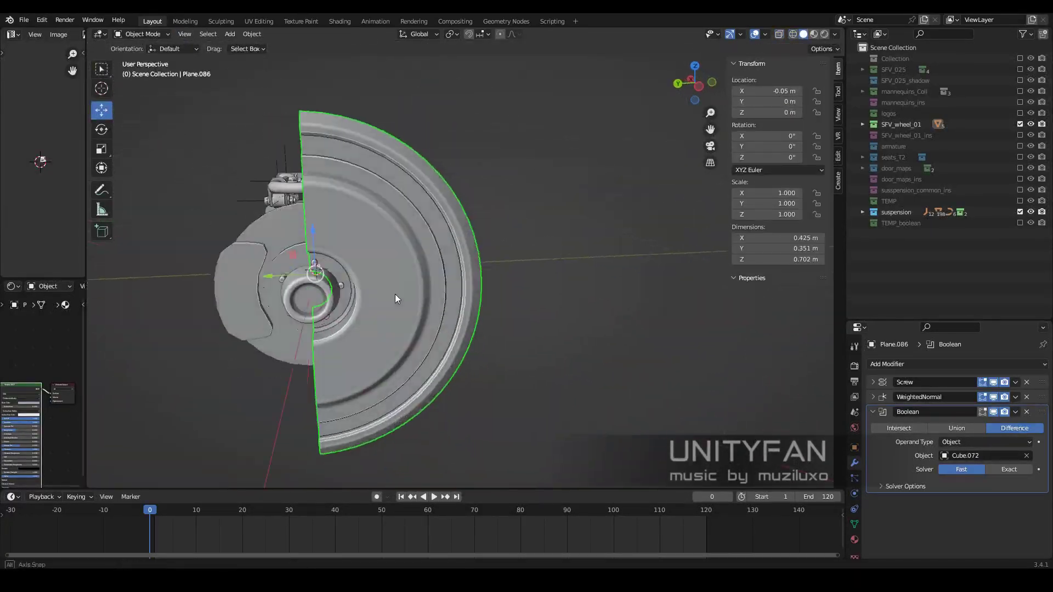
Switch the viewport shading to Material Preview.
mouse_move(527, 327)
middle_down()
mouse_move(603, 291)
mouse_move(513, 275)
middle_up()
key(z)
click(475, 354)
Select the hub Circle cylinder and move its geometry along its axis.
middle_drag(409, 328, 434, 307)
scroll(434, 308, up, 4)
click(448, 294)
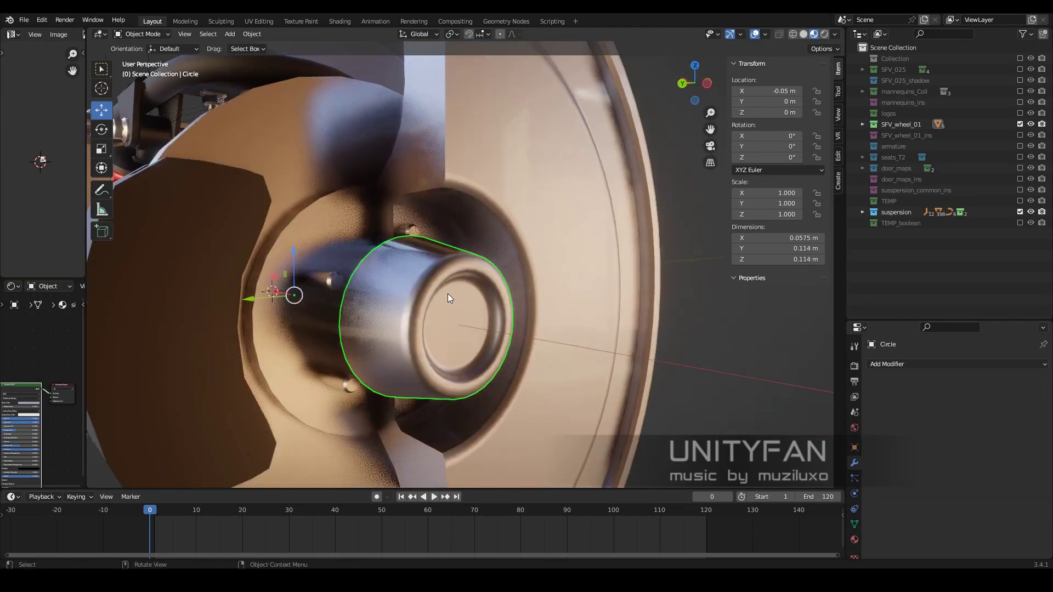
scroll(608, 374, down, 4)
mouse_move(608, 375)
middle_down()
mouse_move(549, 329)
mouse_move(493, 343)
middle_up()
scroll(548, 330, up, 3)
key(s)
click(524, 316)
key(Tab)
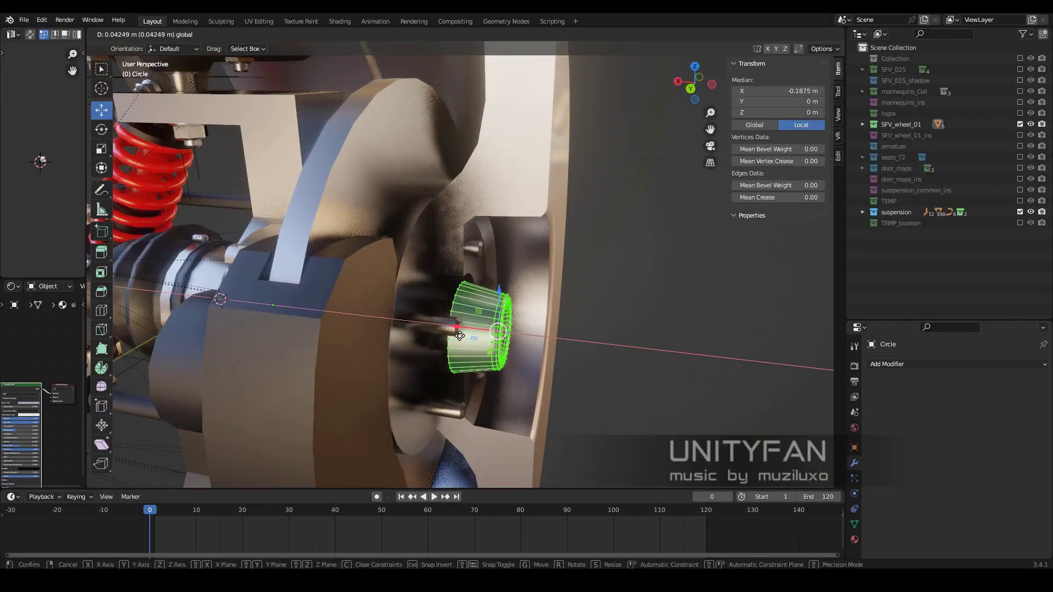
click(460, 336)
Scale the hub cylinder by about 1.29 in side orthographic view.
key(ctrl+KP_3)
scroll(513, 353, up, 5)
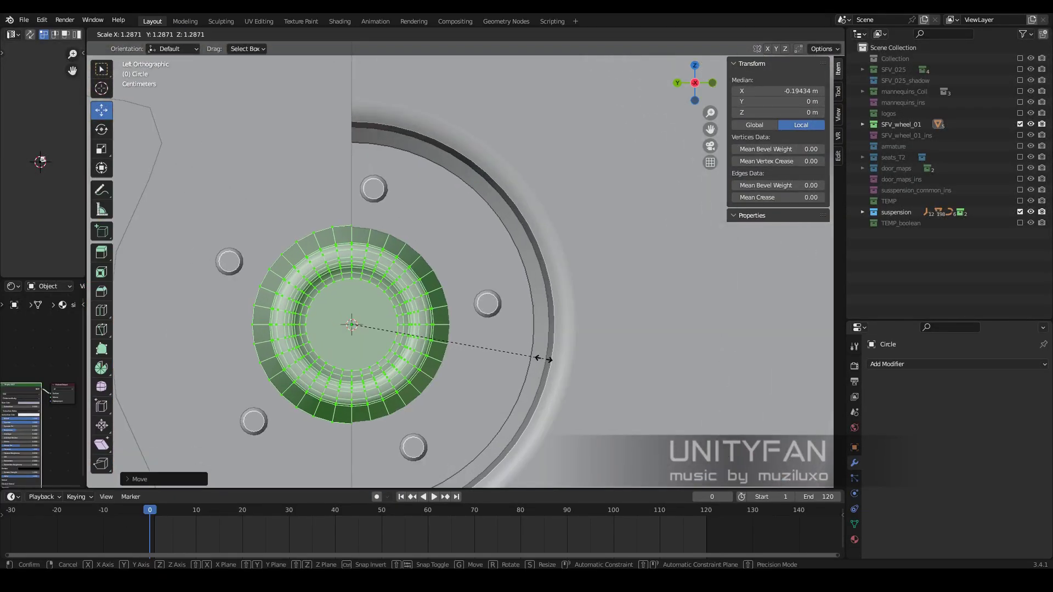
click(543, 359)
middle_drag(544, 359, 536, 353)
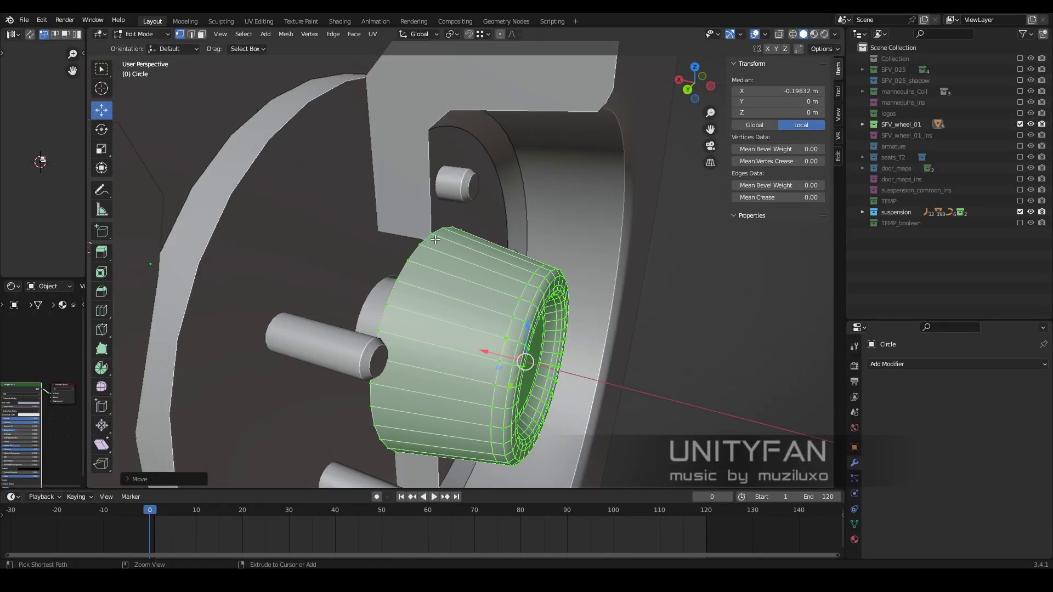
key(Tab)
Select the wheel profile Plane.086 and enter Edit Mode.
scroll(482, 314, down, 3)
mouse_move(482, 314)
middle_down()
mouse_move(405, 305)
mouse_move(479, 310)
middle_up()
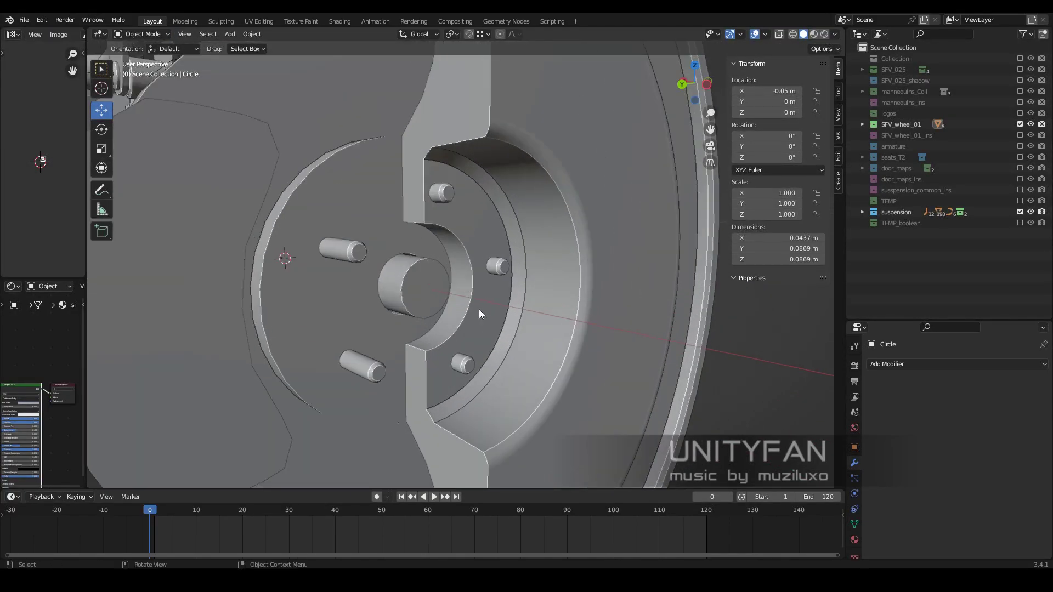
click(479, 314)
key(Tab)
scroll(439, 274, up, 4)
Nudge a profile vertex and subdivide the vertical edge near the hub.
key(g)
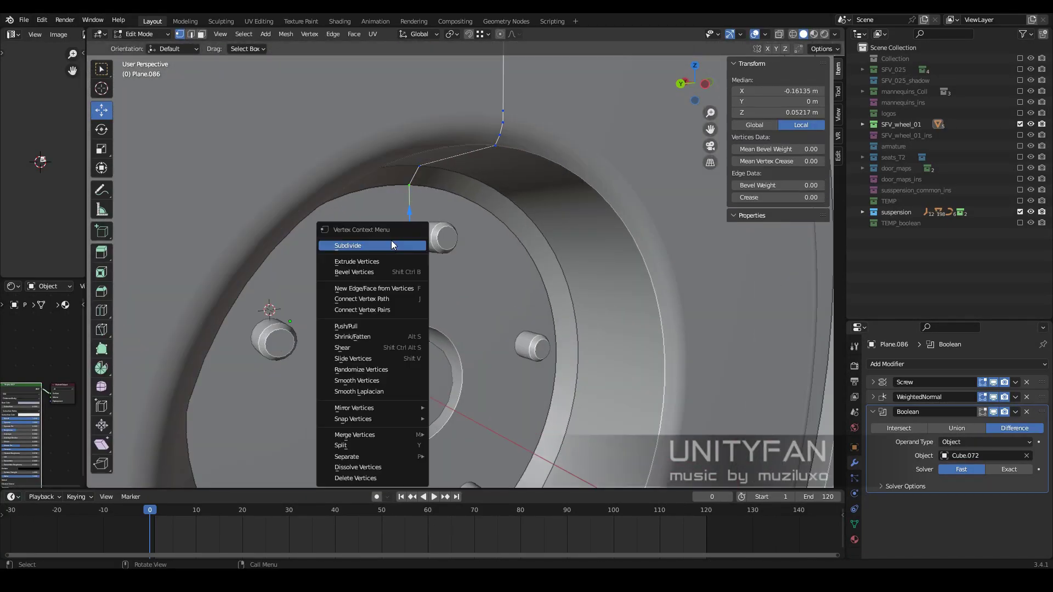
click(392, 245)
middle_drag(392, 245, 428, 307)
scroll(438, 348, up, 3)
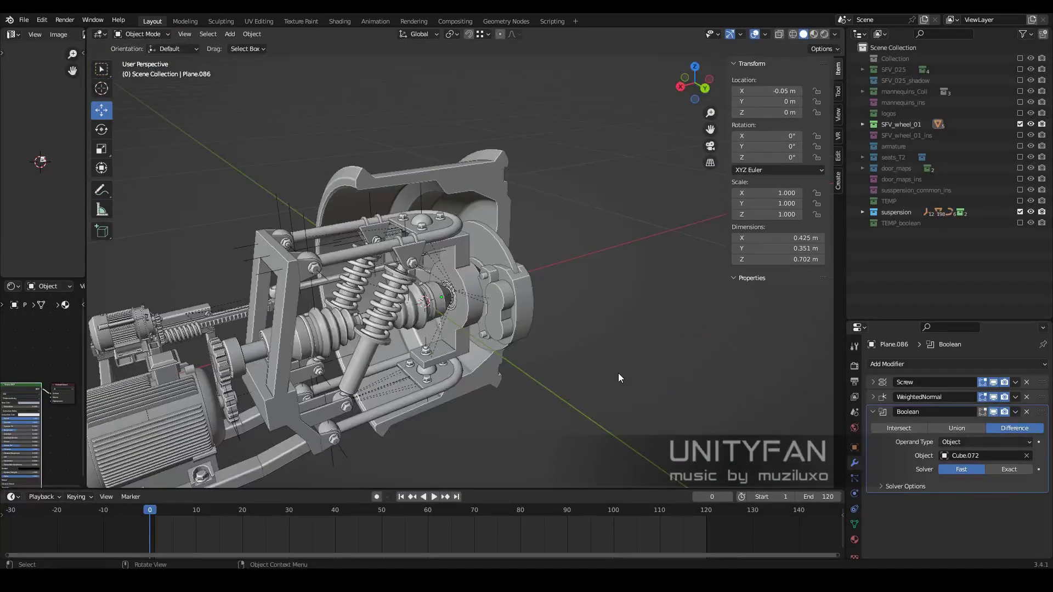
Show suspension_armature and hide suspension_common in the Outliner.
click(1020, 234)
scroll(632, 303, up, 3)
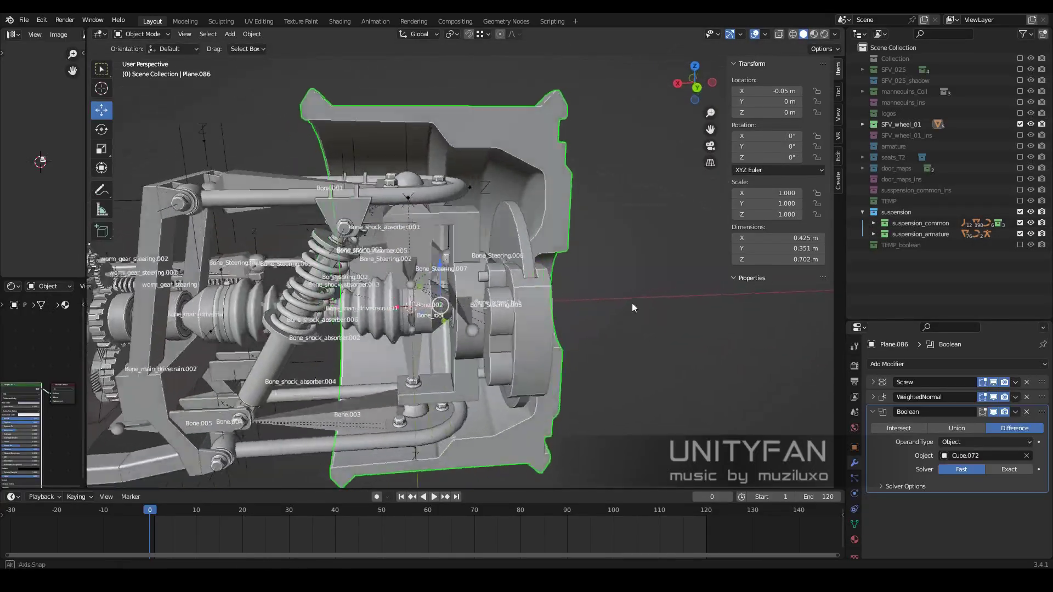
middle_drag(632, 303, 454, 305)
key(shift+z)
scroll(455, 312, up, 2)
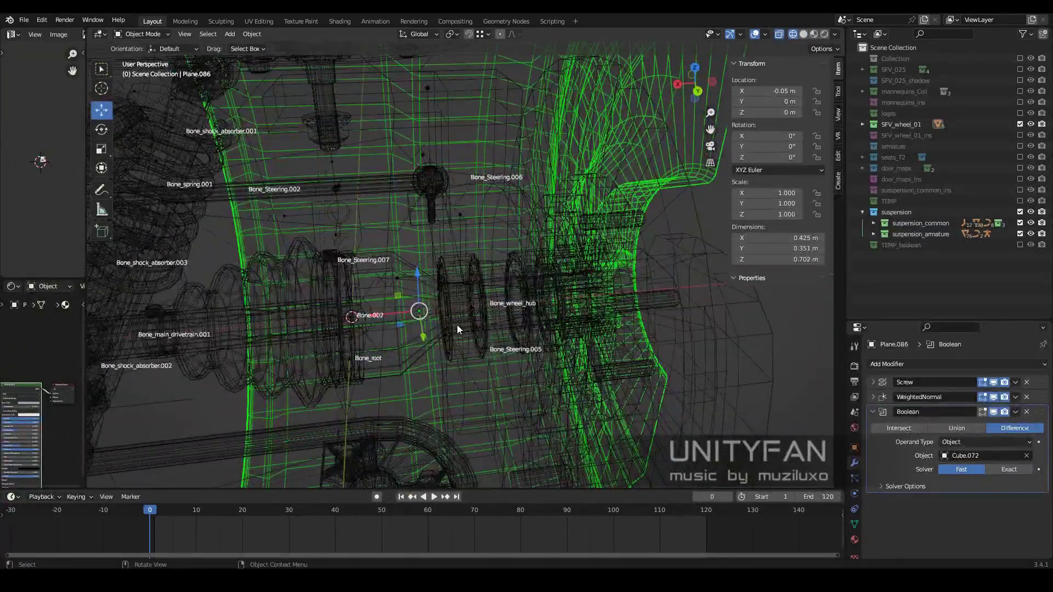
click(1020, 222)
key(shift+z)
scroll(484, 295, up, 3)
Parent the wheel rim to the Bone_wheel_hub bone in Pose Mode and play the animation.
shift+click(485, 295)
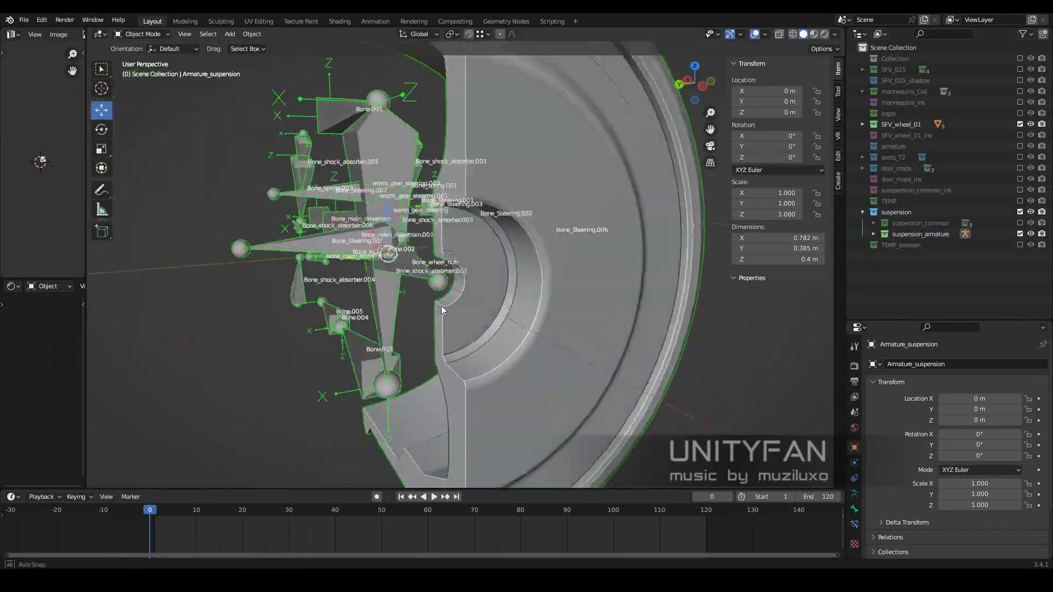
click(140, 34)
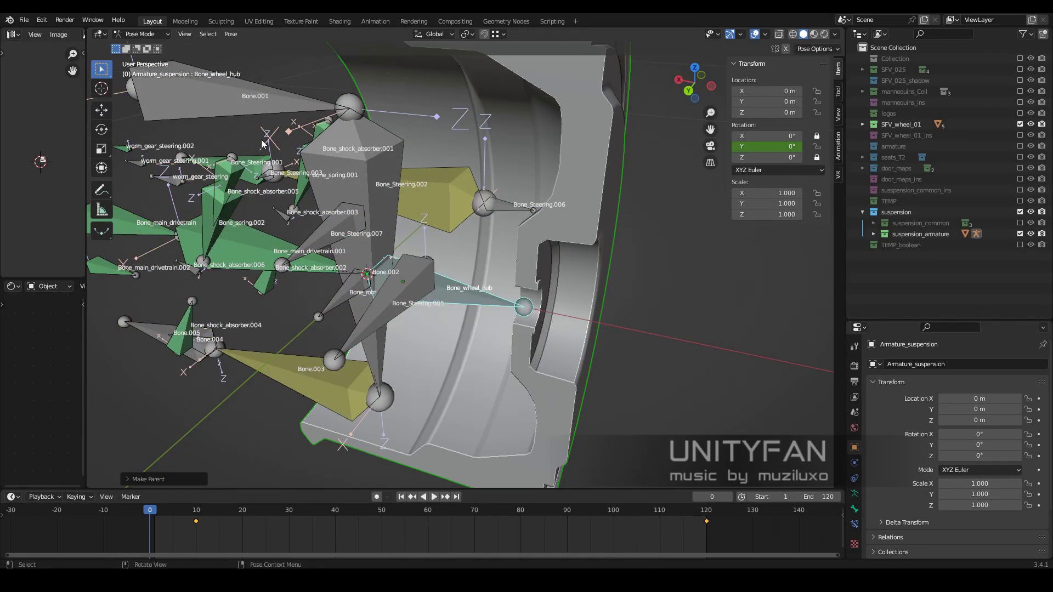
click(604, 338)
mouse_move(603, 338)
middle_down()
mouse_move(667, 361)
mouse_move(591, 331)
middle_up()
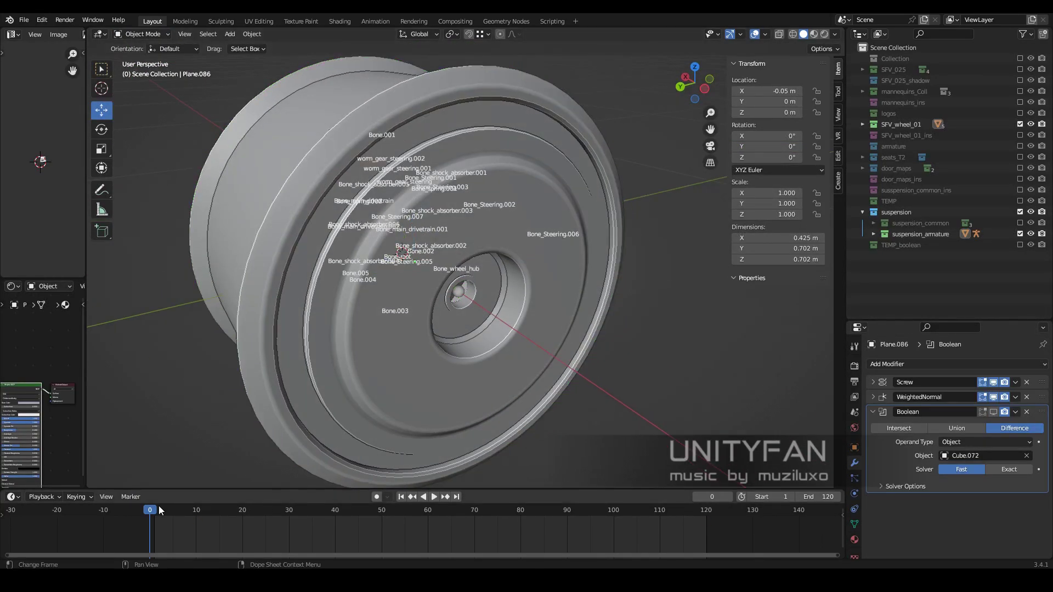
mouse_move(384, 329)
middle_down()
mouse_move(451, 358)
mouse_move(442, 358)
middle_up()
key(space)
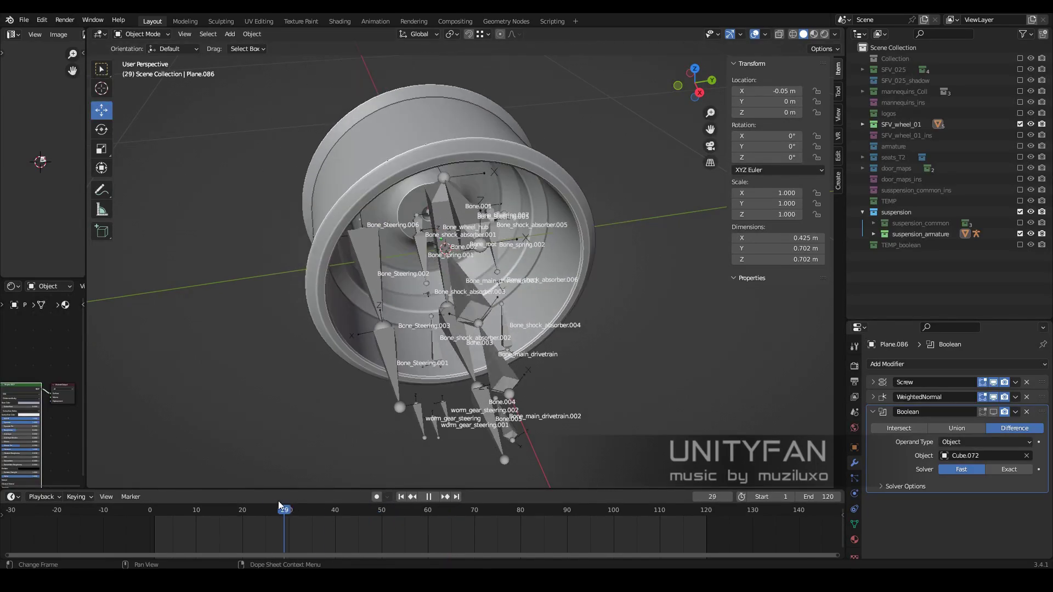
scroll(494, 165, up, 2)
Hide the bone name labels and play the suspension animation in reverse, then stop.
click(143, 34)
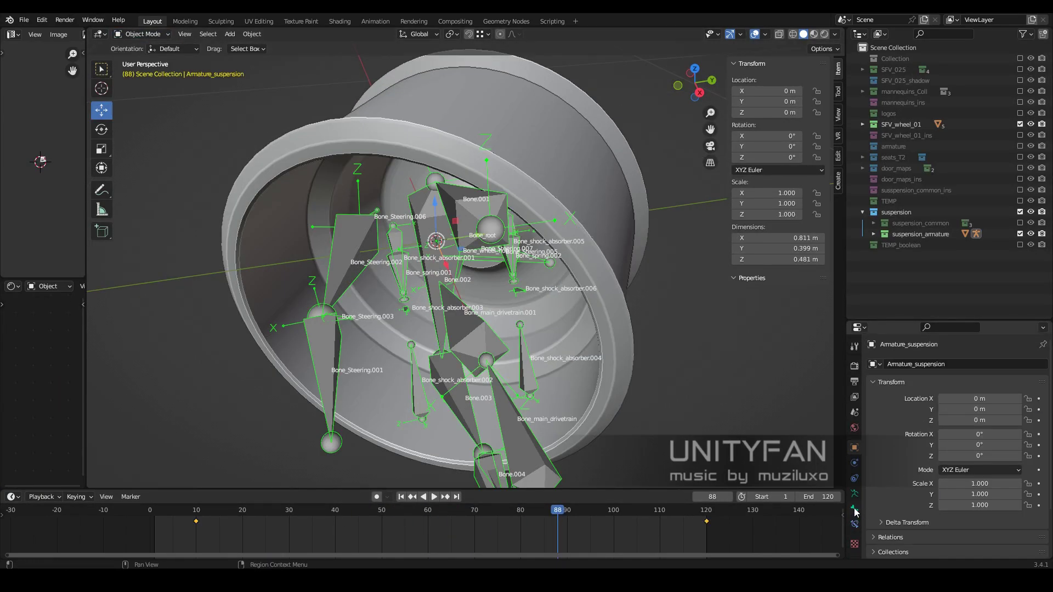
click(942, 469)
middle_drag(721, 321, 541, 308)
key(shift+ctrl+space)
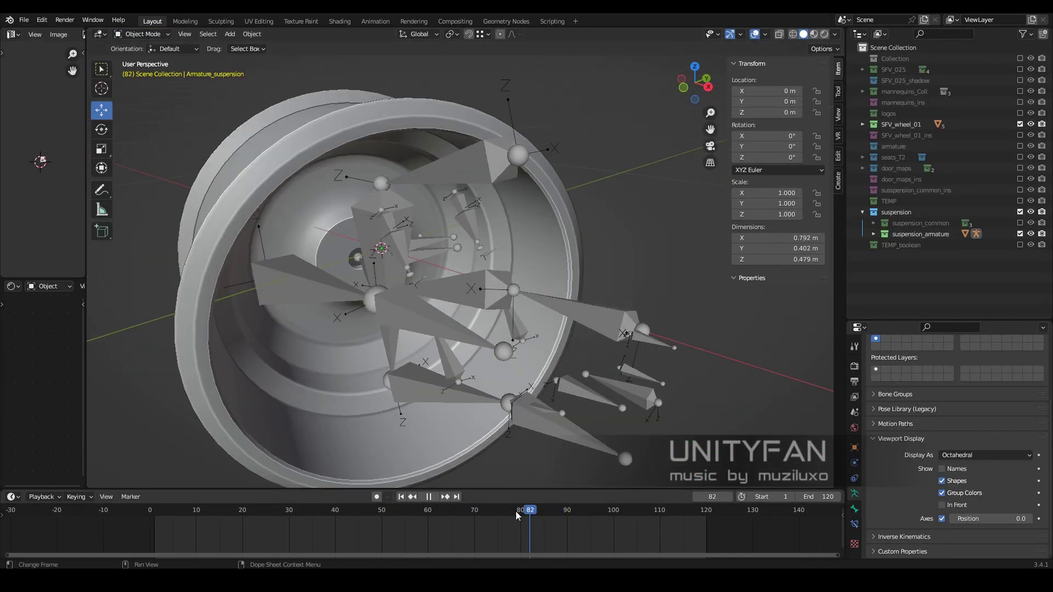
mouse_move(512, 483)
middle_down()
mouse_move(397, 281)
mouse_move(483, 312)
mouse_move(516, 304)
mouse_move(525, 251)
mouse_move(507, 303)
mouse_move(488, 248)
mouse_move(532, 277)
mouse_move(455, 369)
mouse_move(496, 309)
mouse_move(384, 230)
middle_up()
click(516, 305)
key(space)
Select the Plane.001 tire and briefly inspect its vertices in Edit Mode.
click(526, 251)
key(Tab)
key(alt+z)
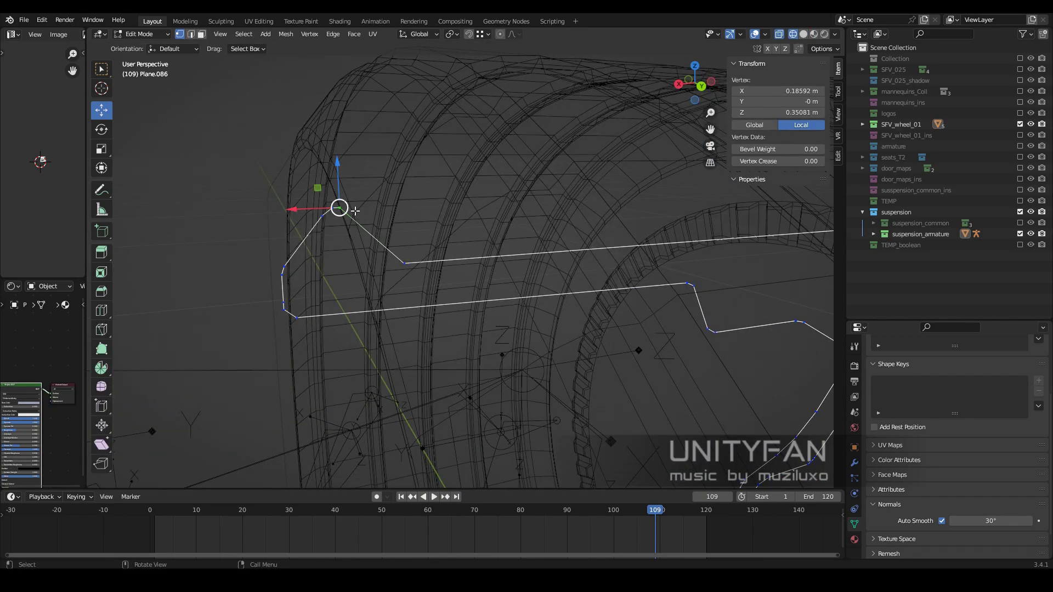
key(alt+z)
middle_drag(417, 285, 438, 274)
Select the tire and hub objects together with the suspension armature.
key(Tab)
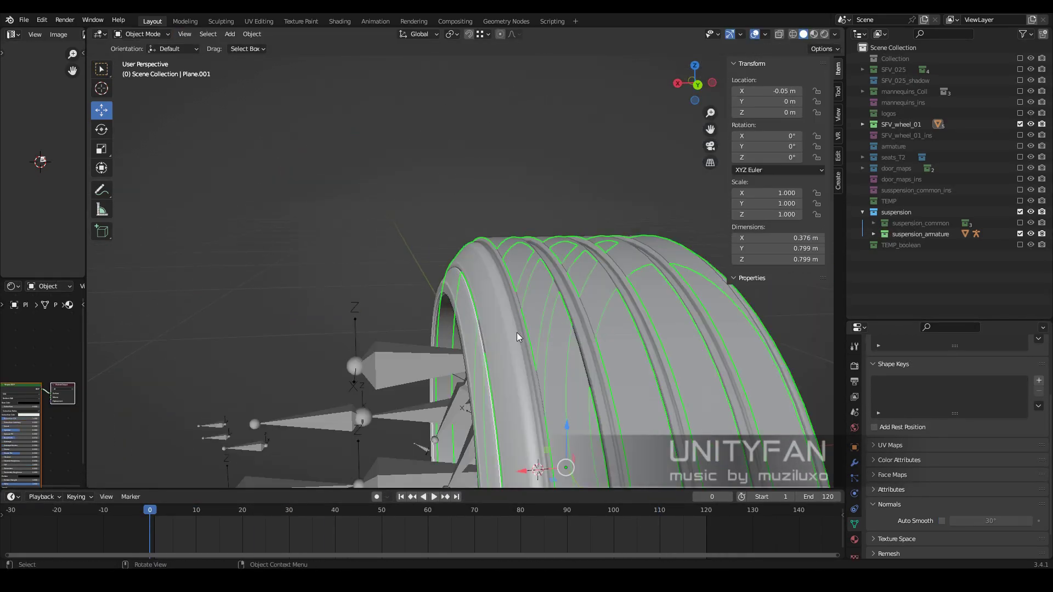
mouse_move(517, 332)
middle_down()
mouse_move(532, 366)
mouse_move(462, 334)
mouse_move(548, 305)
middle_up()
click(462, 333)
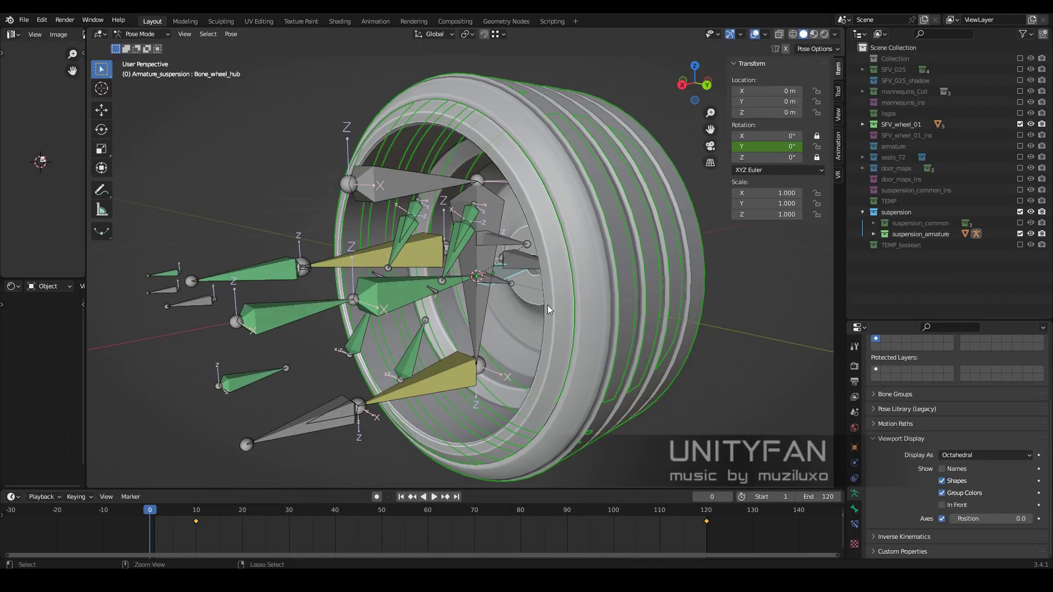
key(ctrl+Tab)
scroll(539, 337, up, 5)
scroll(417, 330, down, 5)
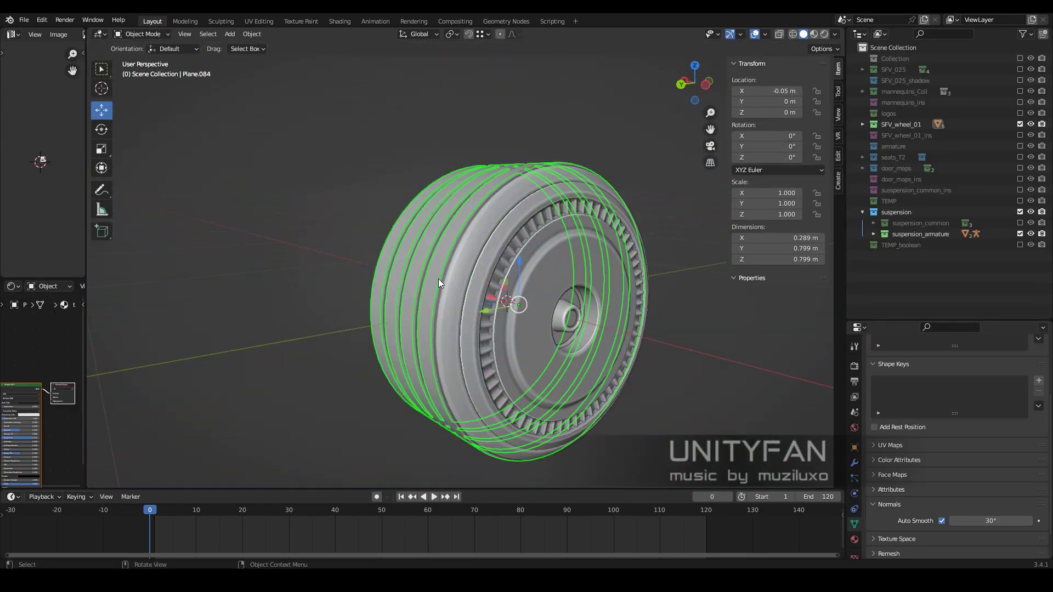
mouse_move(439, 279)
middle_down()
mouse_move(548, 278)
mouse_move(417, 264)
mouse_move(485, 207)
middle_up()
scroll(548, 278, up, 6)
scroll(502, 296, down, 2)
In Pose Mode, parent the selected tire and hub parts to Bone_wheel_hub.
key(ctrl+Tab)
scroll(503, 296, down, 5)
click(140, 34)
scroll(524, 305, up, 5)
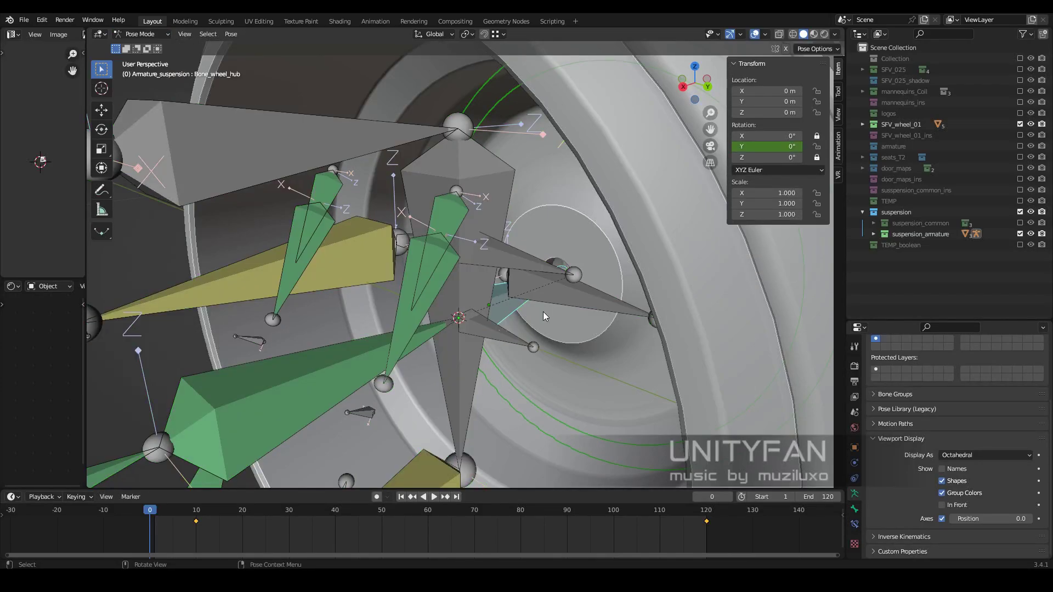
key(ctrl+p)
click(529, 306)
Return to Object Mode with the suspension meshes shown and inspect the parented hub.
key(ctrl+Tab)
scroll(529, 306, down, 5)
middle_drag(528, 307, 417, 288)
scroll(496, 303, up, 5)
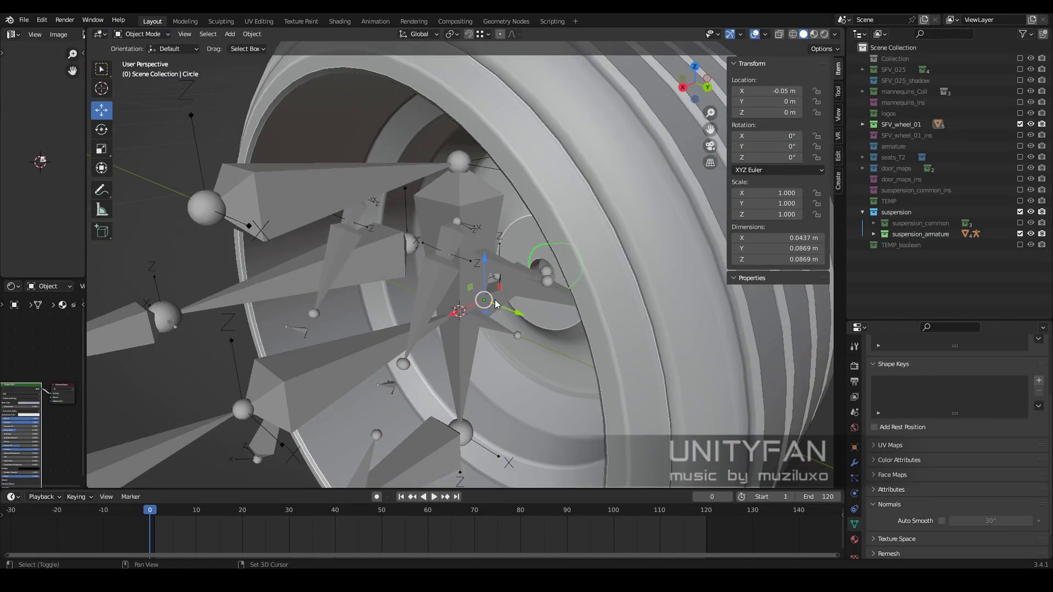
scroll(501, 301, down, 5)
key(ctrl+Tab)
scroll(517, 297, up, 3)
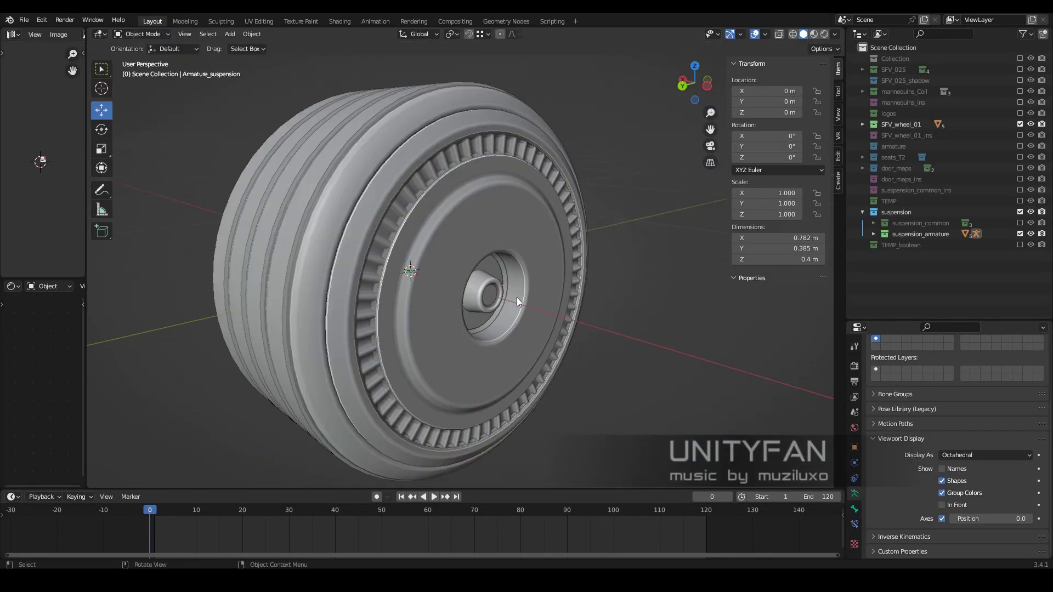
Scrub the timeline to check the wheel moving with the suspension meshes.
drag(384, 534, 513, 517)
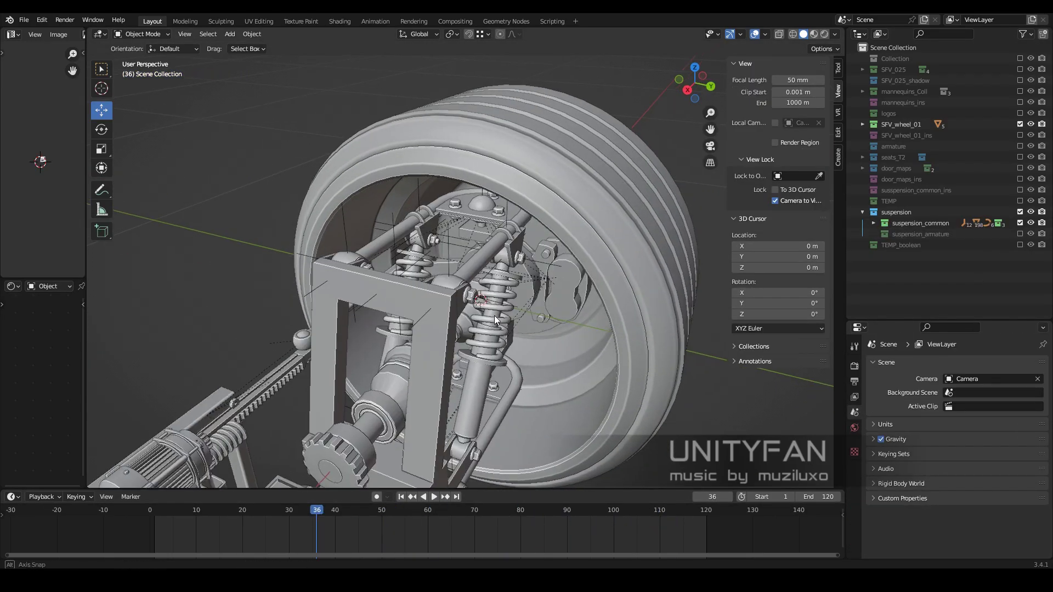
scroll(495, 315, down, 5)
middle_drag(494, 315, 552, 337)
scroll(552, 337, up, 3)
drag(238, 508, 578, 491)
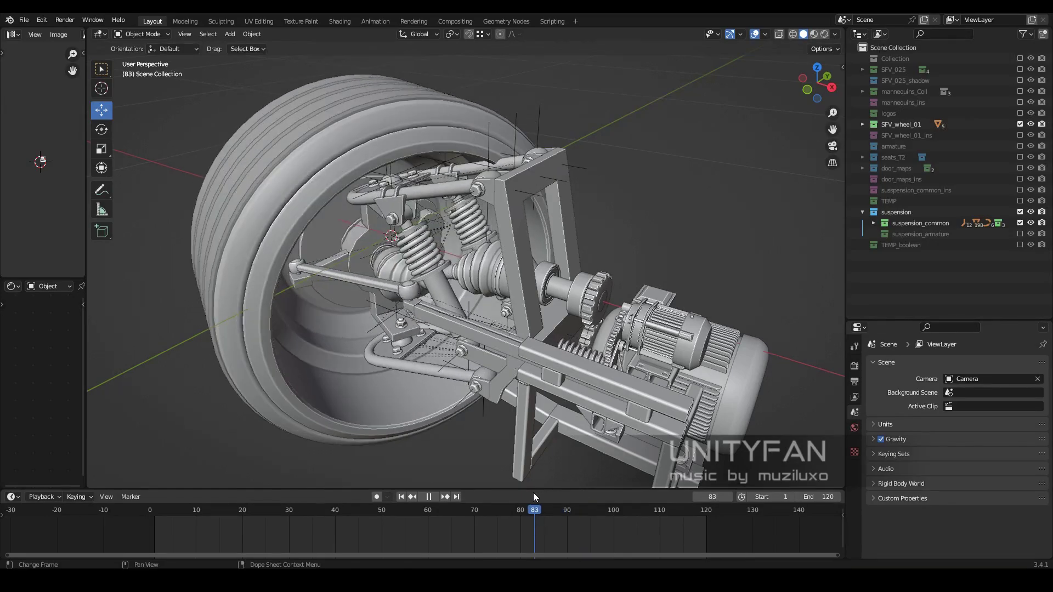
scroll(545, 301, down, 6)
mouse_move(545, 302)
middle_down()
mouse_move(541, 324)
mouse_move(471, 320)
middle_up()
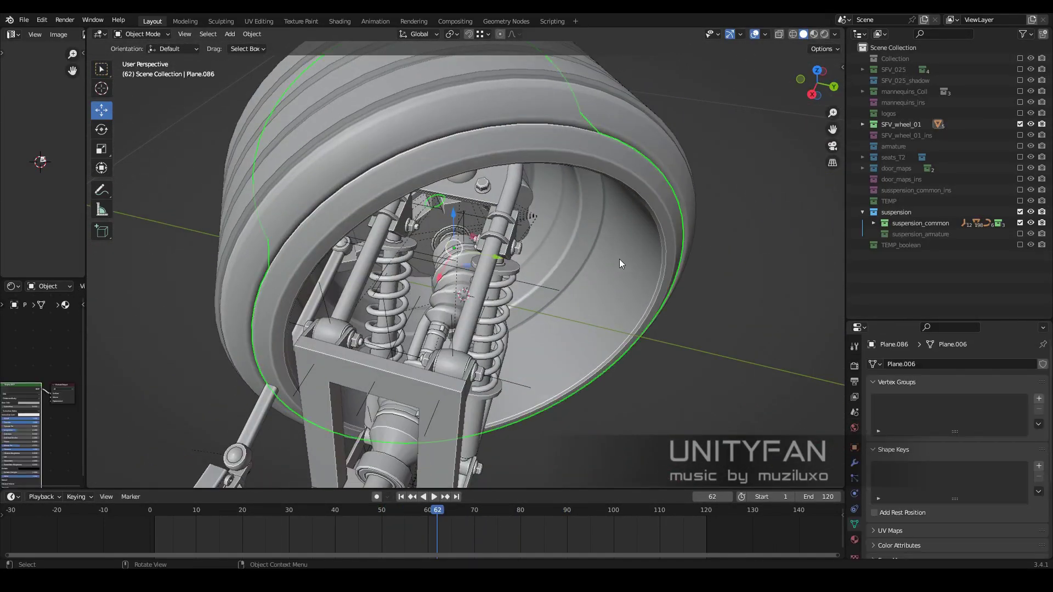
Slide the wheel cover profile's end vertices along local X near the tire rim.
mouse_move(581, 303)
middle_down()
mouse_move(517, 227)
mouse_move(431, 228)
mouse_move(670, 259)
mouse_move(647, 204)
middle_up()
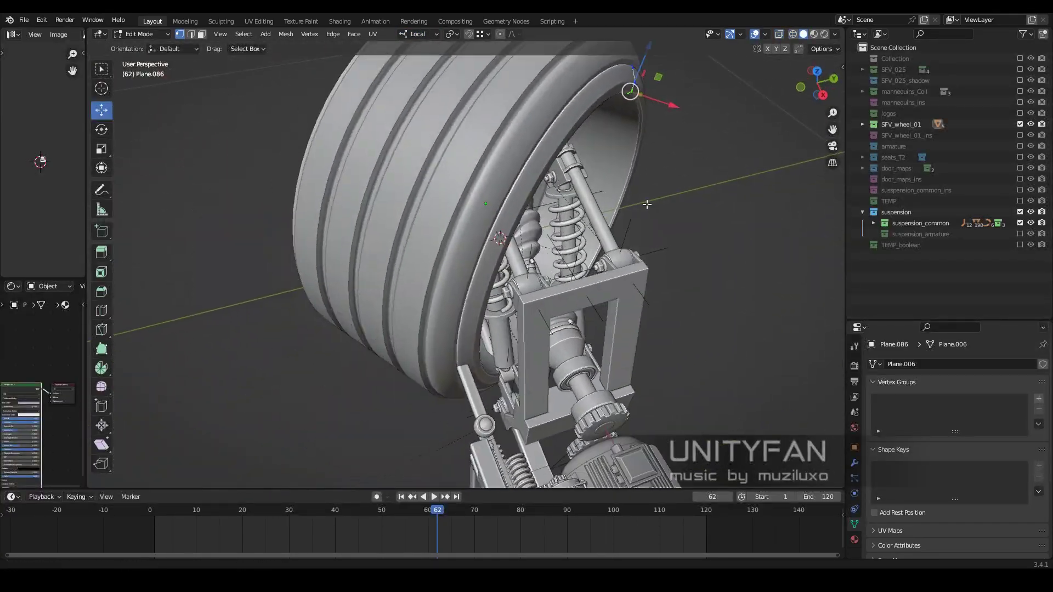
key(shift+z)
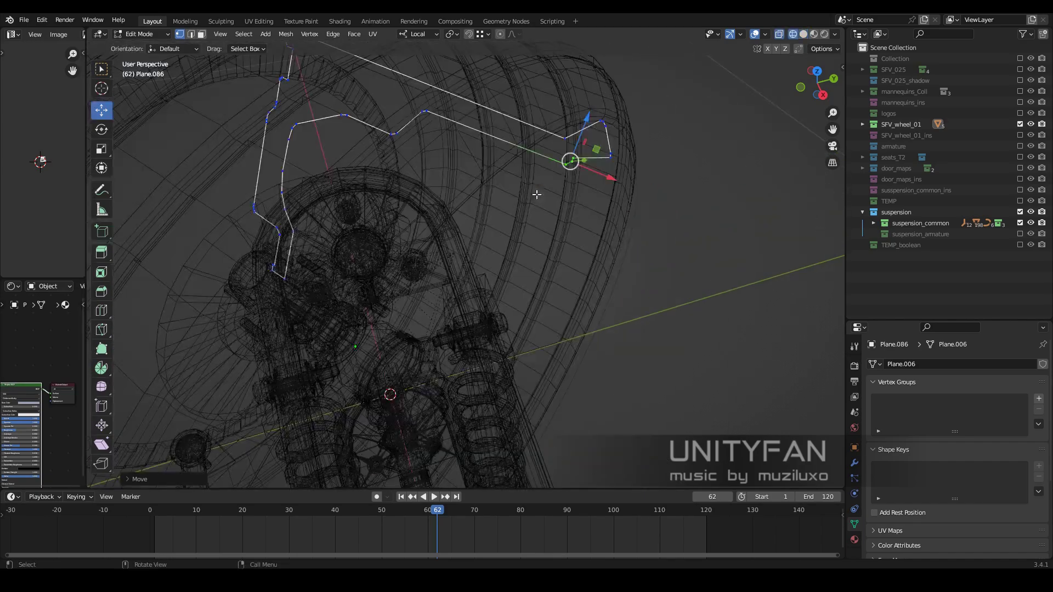
middle_drag(571, 160, 529, 199)
key(shift+z)
mouse_move(724, 242)
middle_down()
mouse_move(674, 77)
mouse_move(616, 140)
middle_up()
drag(615, 140, 613, 144)
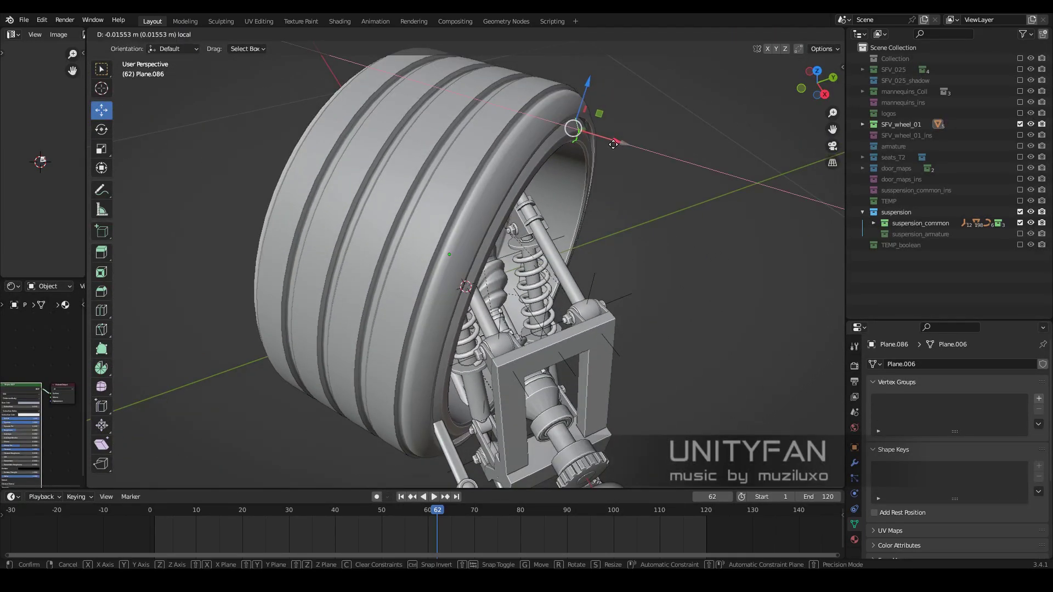
middle_drag(601, 147, 576, 165)
Check the profile through X-ray from new angles and confirm the vertex move.
key(shift+z)
key(shift+z)
drag(580, 172, 578, 180)
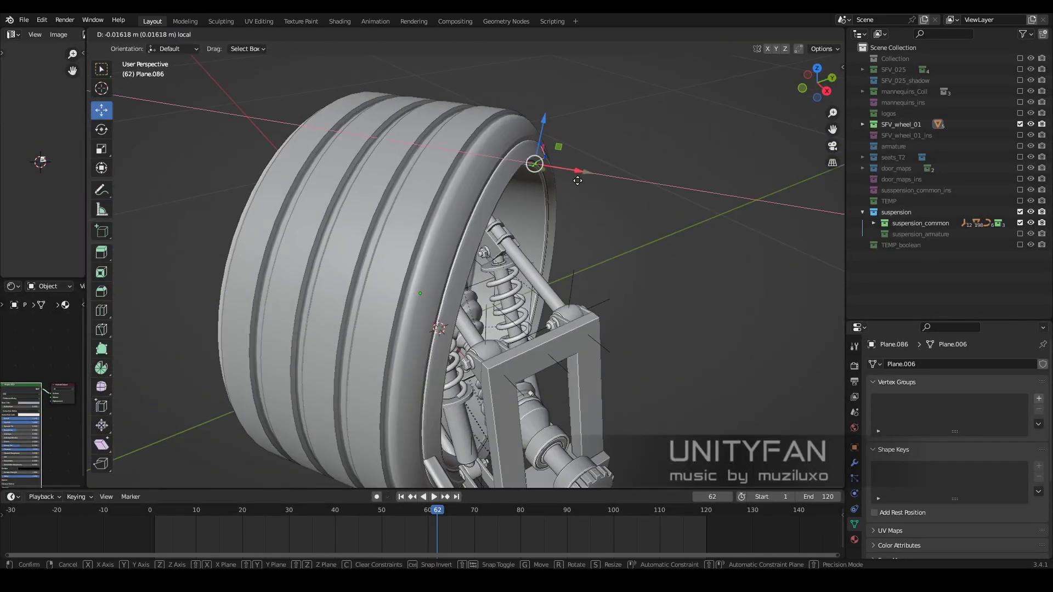
key(shift+z)
key(shift+z)
mouse_move(563, 182)
middle_down()
mouse_move(534, 306)
mouse_move(632, 310)
middle_up()
key(shift+z)
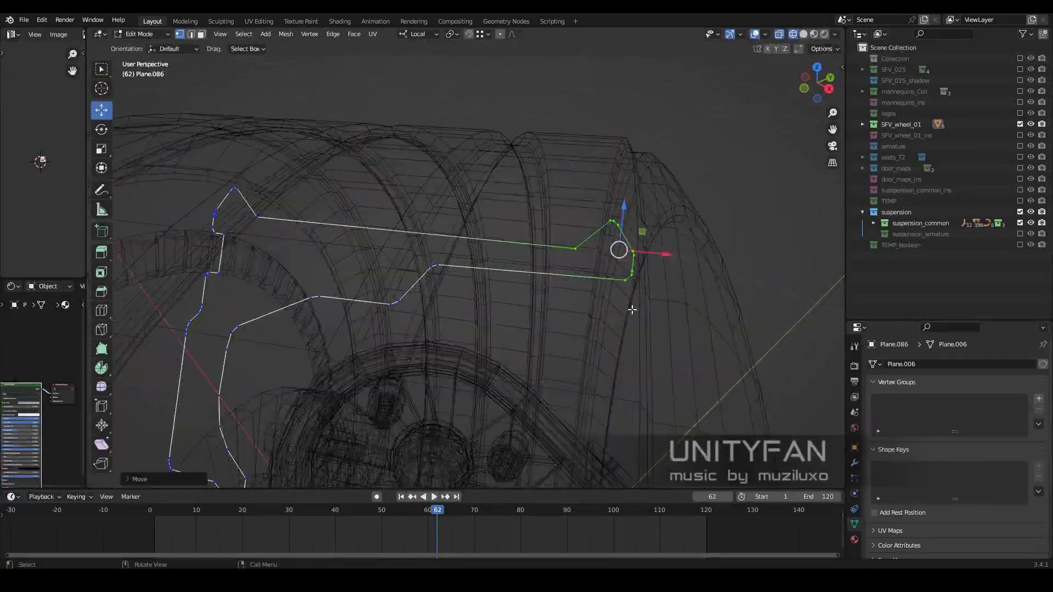
click(617, 284)
Move the remaining profile vertices so the lip sits inside the rim, then exit Edit Mode.
key(shift+z)
scroll(689, 283, up, 2)
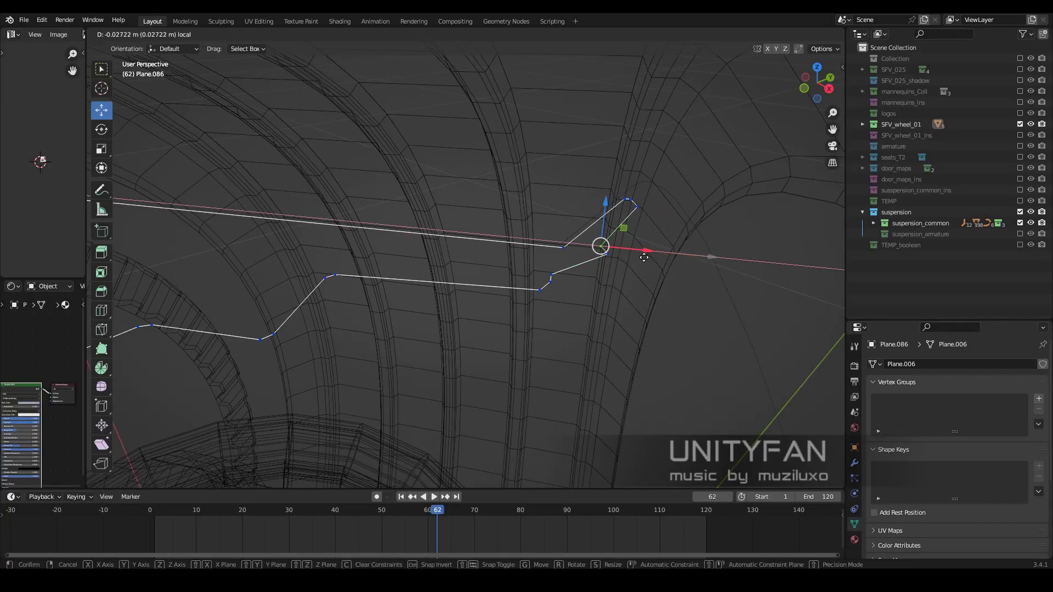
click(602, 297)
key(shift+z)
middle_drag(602, 297, 518, 284)
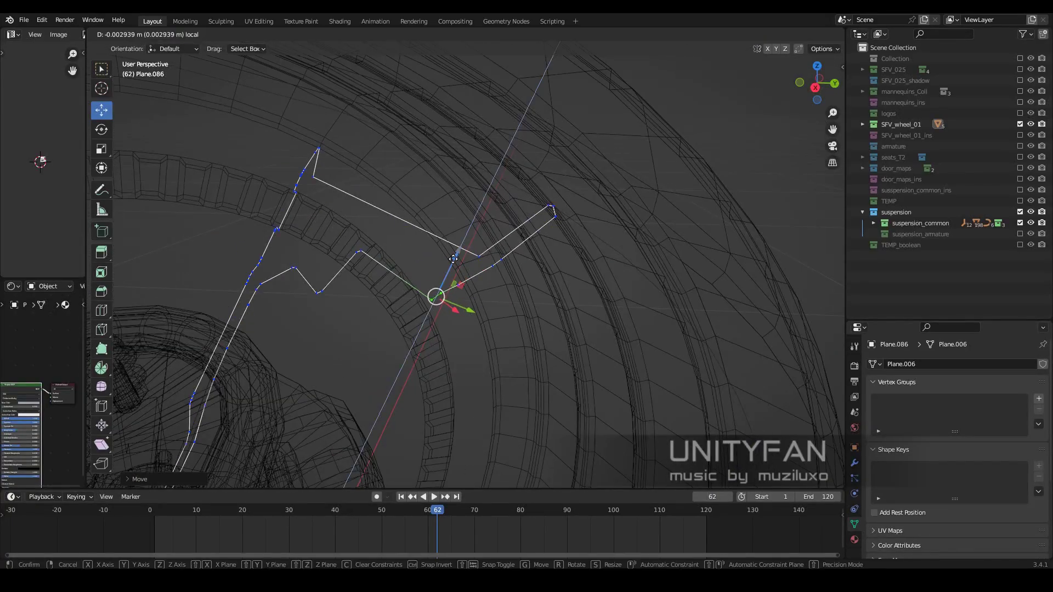
click(453, 259)
middle_drag(453, 259, 711, 319)
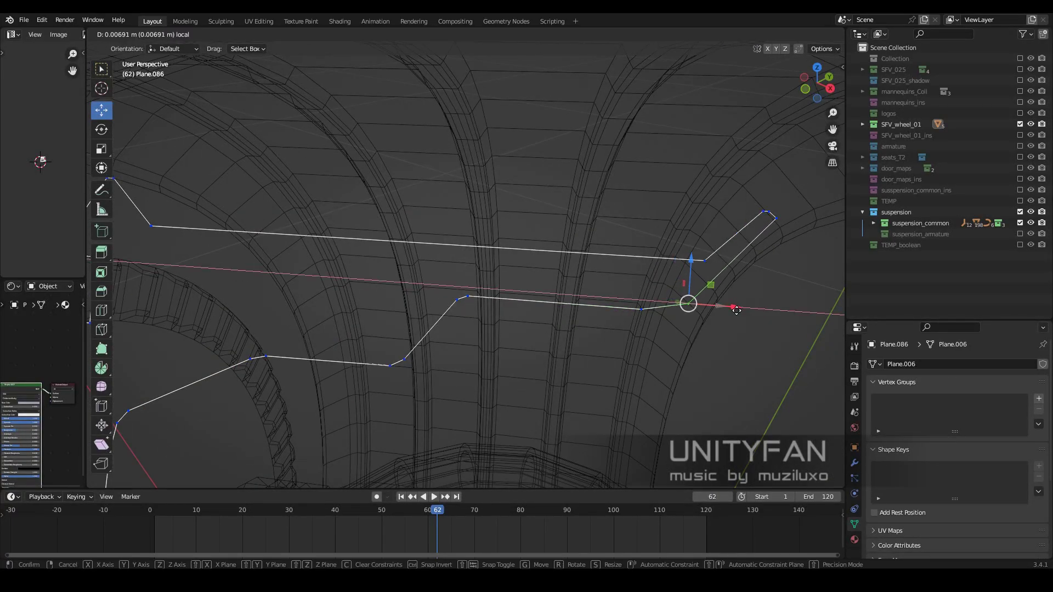
click(736, 311)
key(Tab)
key(shift+z)
scroll(603, 302, down, 4)
mouse_move(437, 347)
middle_down()
mouse_move(521, 218)
mouse_move(477, 245)
middle_up()
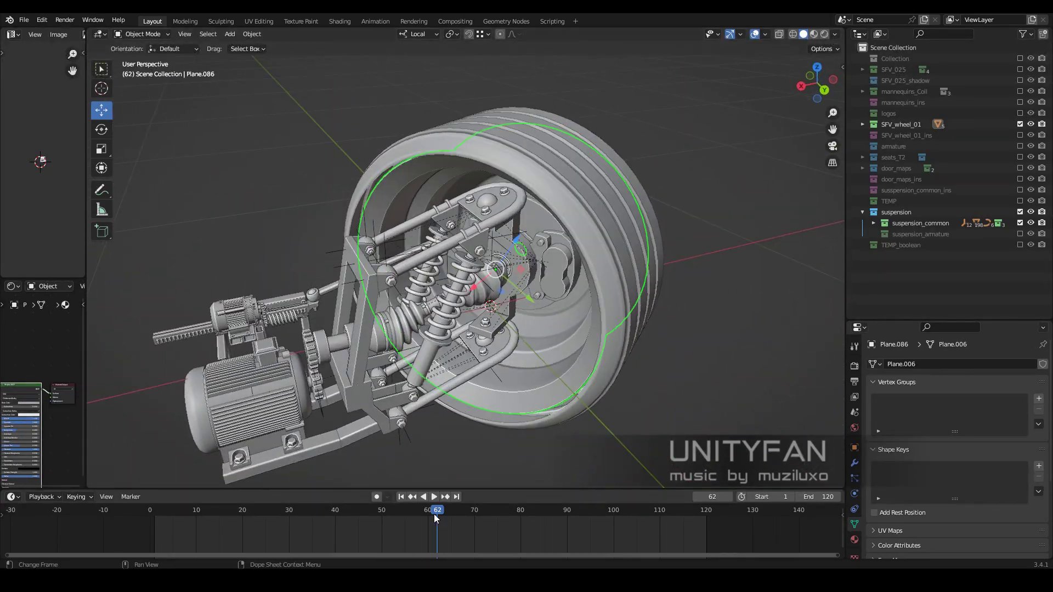
Play the animation to check the suspension, nudge the tire along X, and return to frame 17.
key(space)
middle_drag(463, 494, 574, 354)
scroll(575, 354, up, 5)
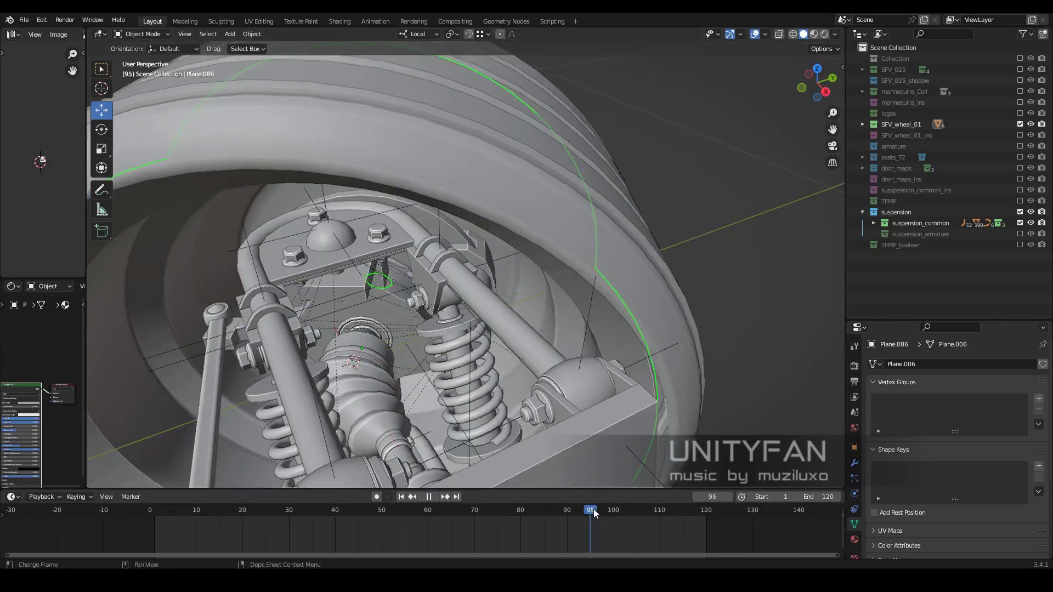
drag(593, 513, 564, 511)
mouse_move(564, 442)
middle_down()
mouse_move(549, 384)
mouse_move(620, 327)
mouse_move(587, 285)
mouse_move(555, 284)
middle_up()
key(space)
scroll(587, 285, down, 5)
scroll(607, 288, up, 3)
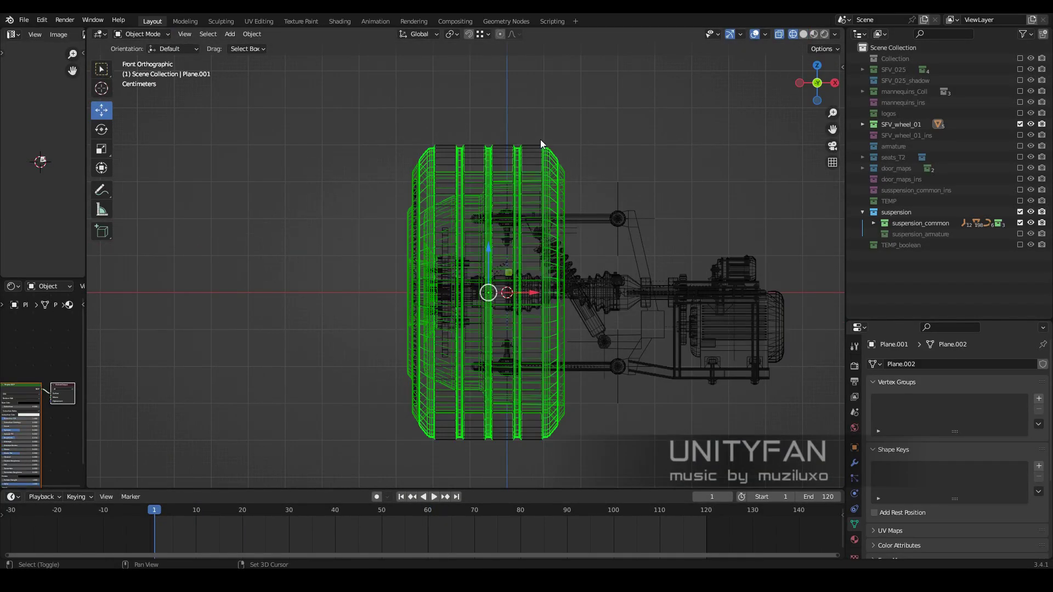
drag(524, 252, 499, 227)
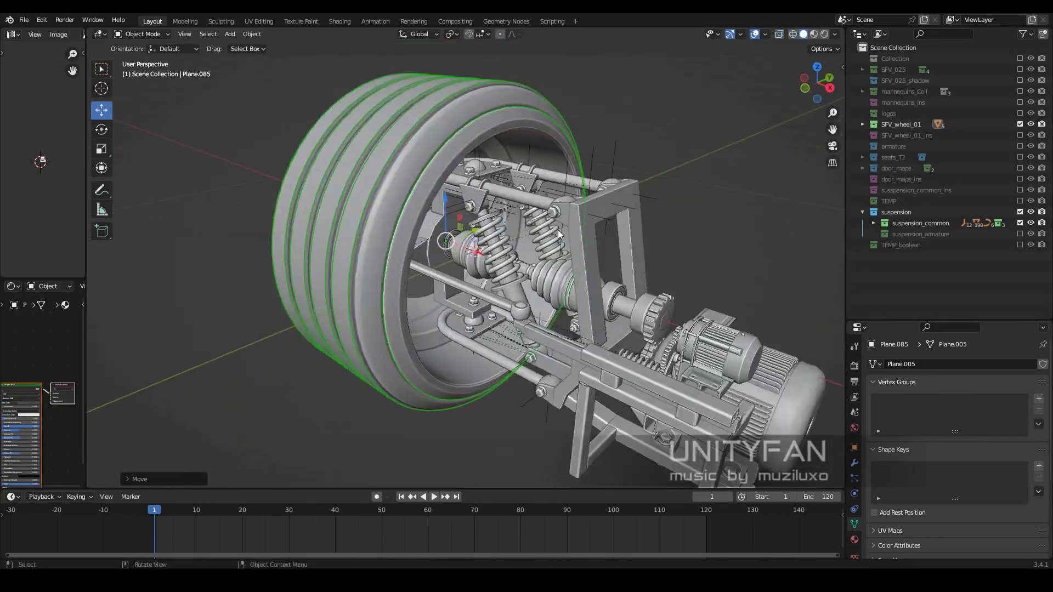
drag(447, 512, 230, 485)
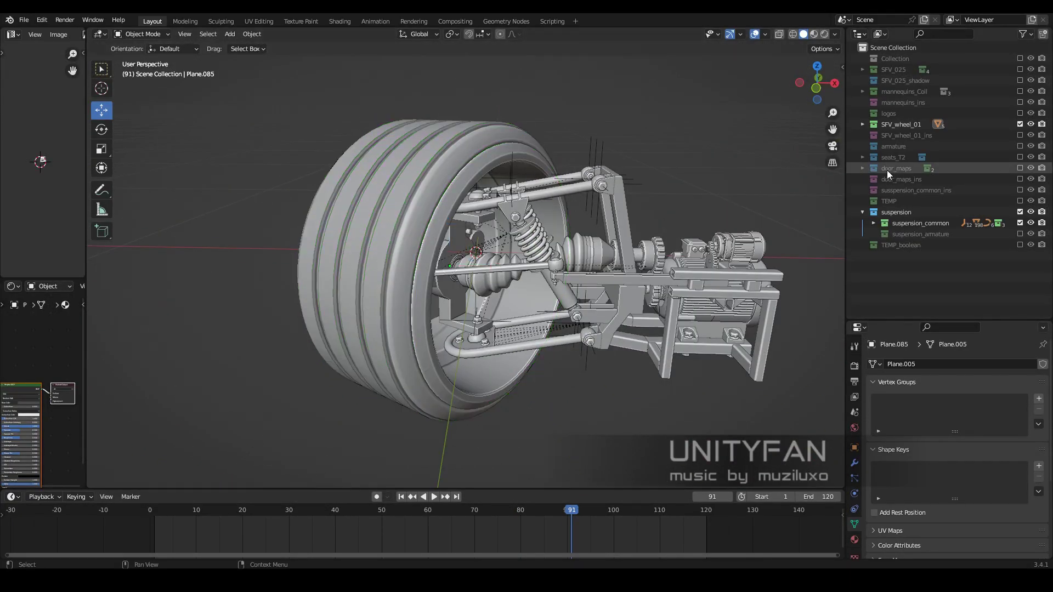
Move SFV_wheel_01 into the suspension_common collection in the Outliner and select it.
drag(924, 217, 885, 221)
click(885, 234)
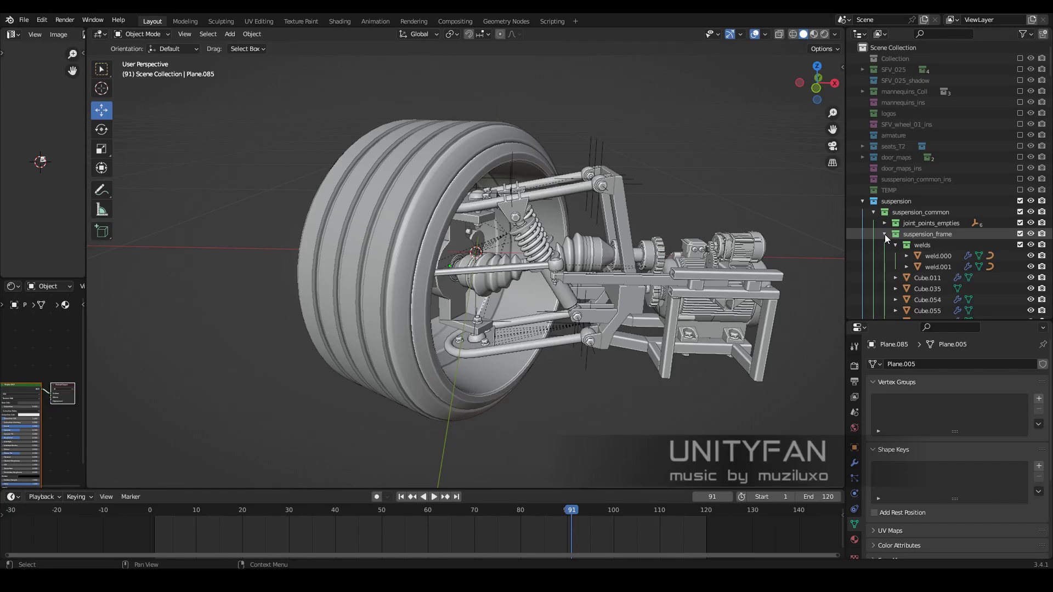
click(916, 258)
middle_drag(713, 274, 595, 285)
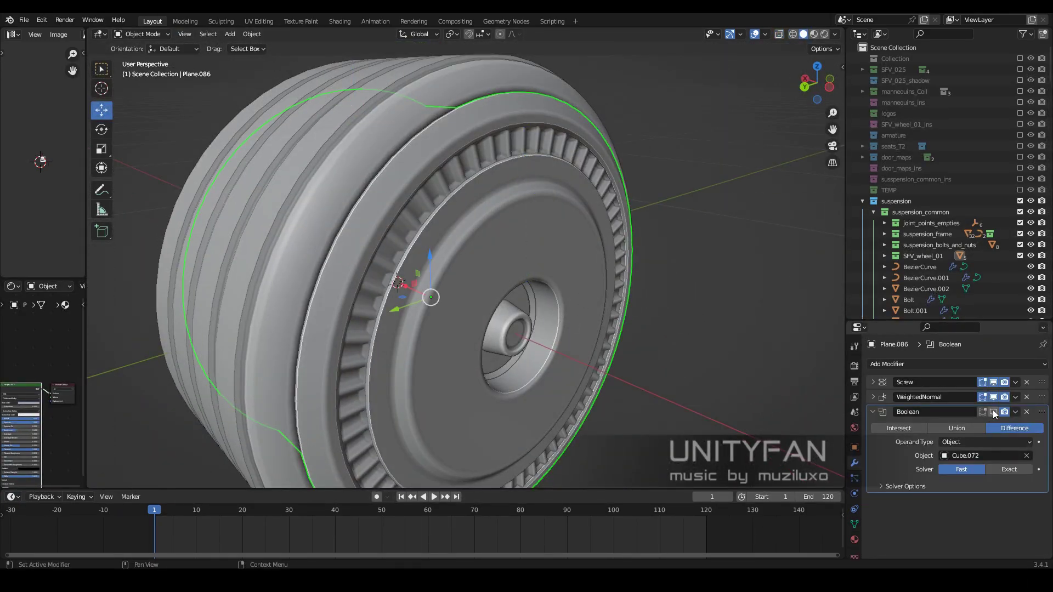
Turn on the Boolean modifier's viewport display to show the cut around the hub.
click(994, 412)
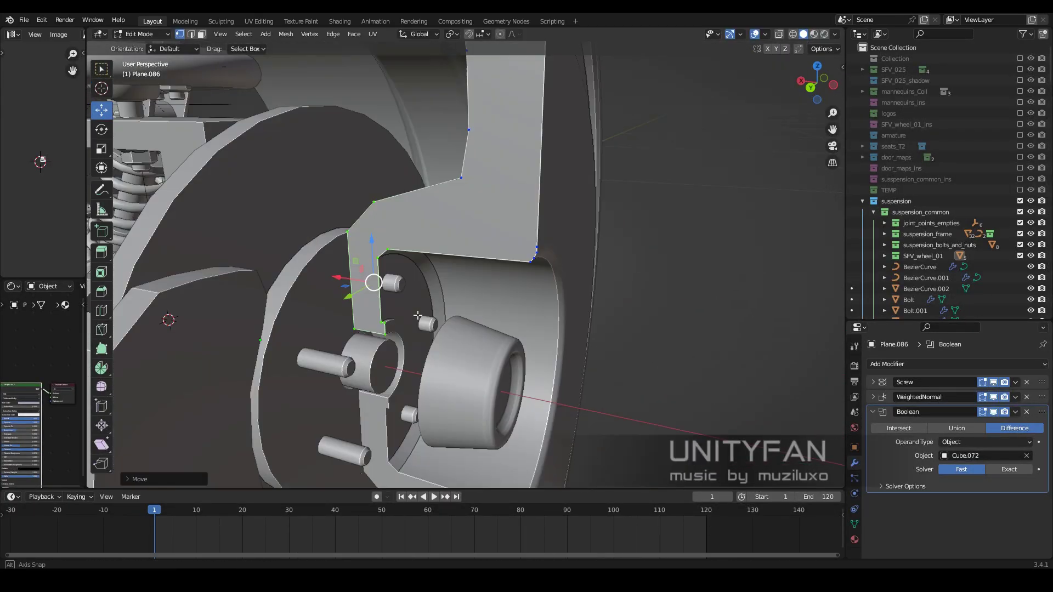
mouse_move(441, 343)
middle_down()
mouse_move(488, 335)
mouse_move(507, 310)
middle_up()
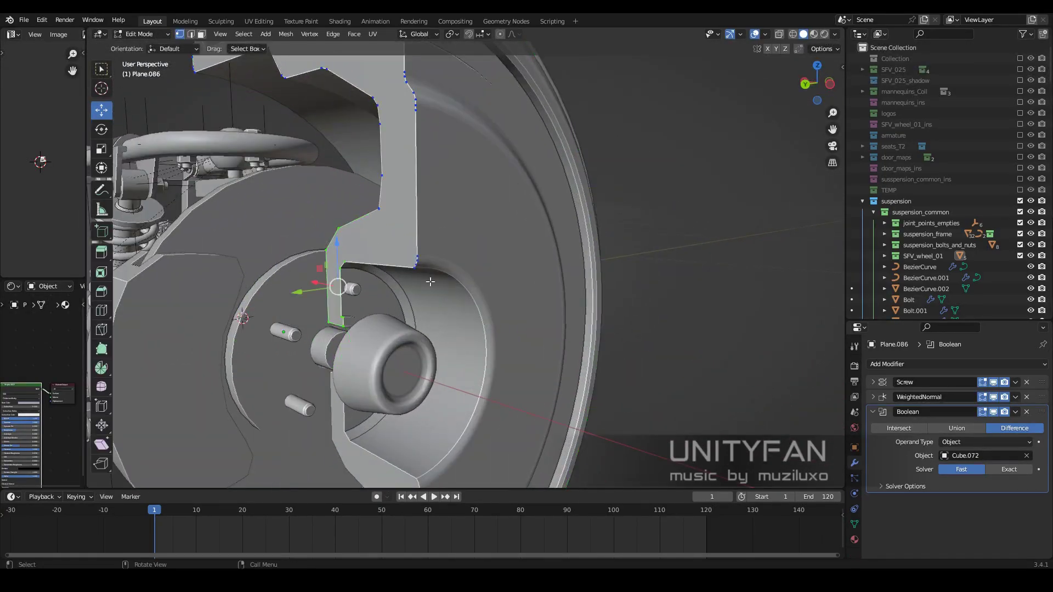
scroll(529, 276, up, 4)
Move the notch vertices clear of the hub and bolts, then return to Object Mode.
key(g)
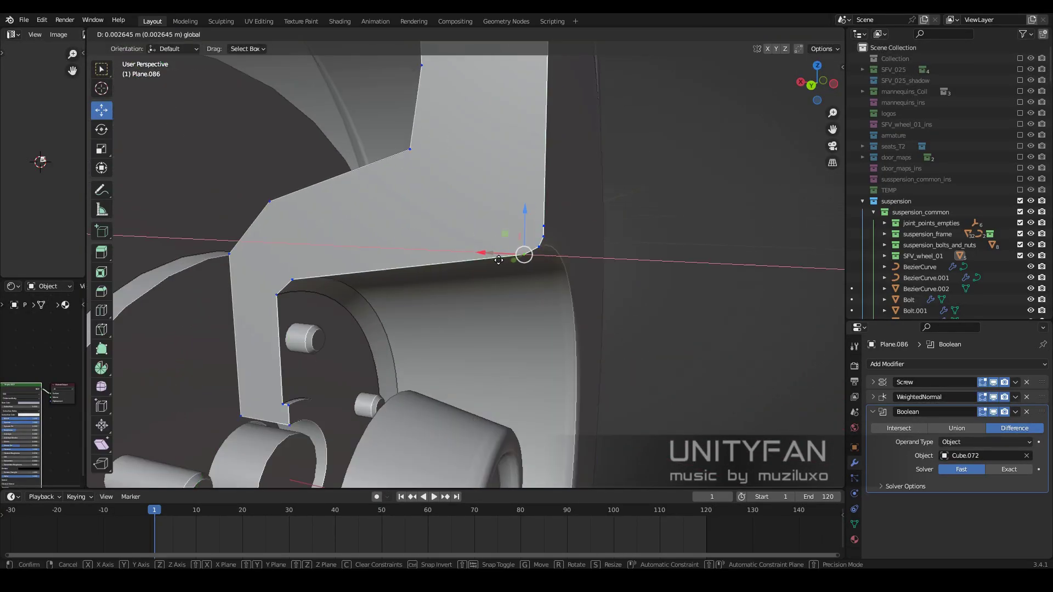
scroll(509, 269, down, 10)
key(Tab)
middle_drag(521, 333, 529, 298)
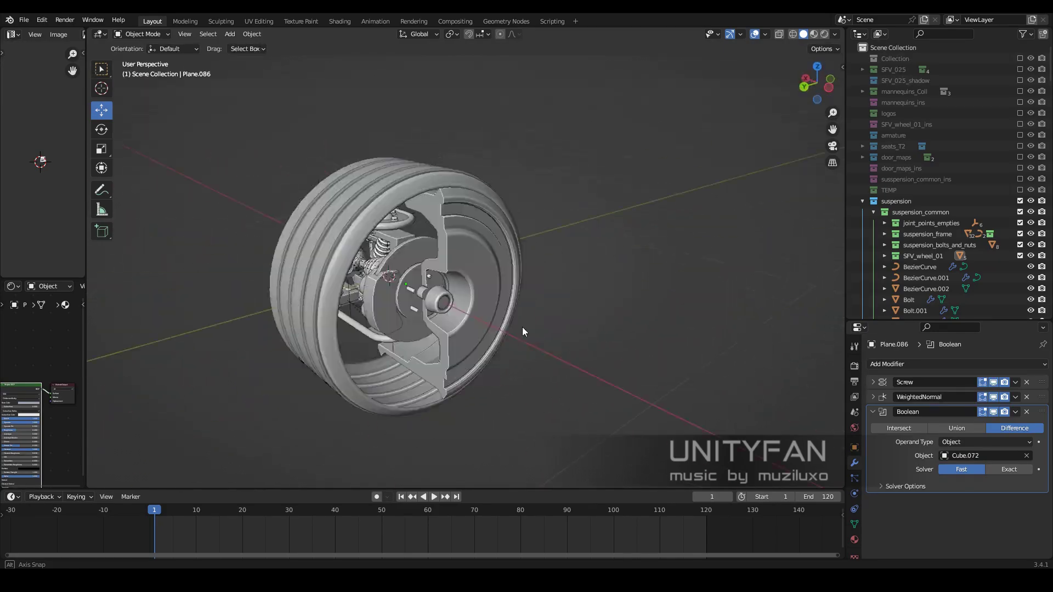
scroll(522, 327, up, 5)
mouse_move(548, 338)
middle_down()
mouse_move(477, 310)
mouse_move(386, 486)
middle_up()
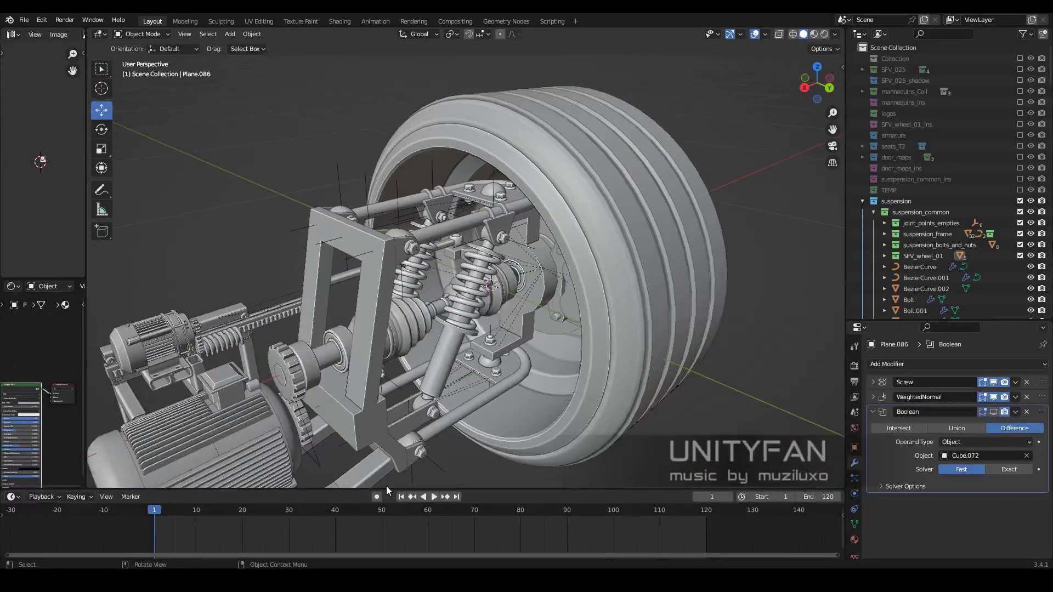
Scrub to frame 89 and enter Edit Mode on the wheel cover.
drag(387, 510, 563, 510)
mouse_move(549, 384)
middle_down()
mouse_move(533, 328)
mouse_move(575, 313)
mouse_move(506, 202)
middle_up()
key(Tab)
scroll(506, 202, down, 5)
middle_drag(493, 246, 538, 236)
Set Transform Orientation to Local and move the wheel cover vertices along X.
click(418, 34)
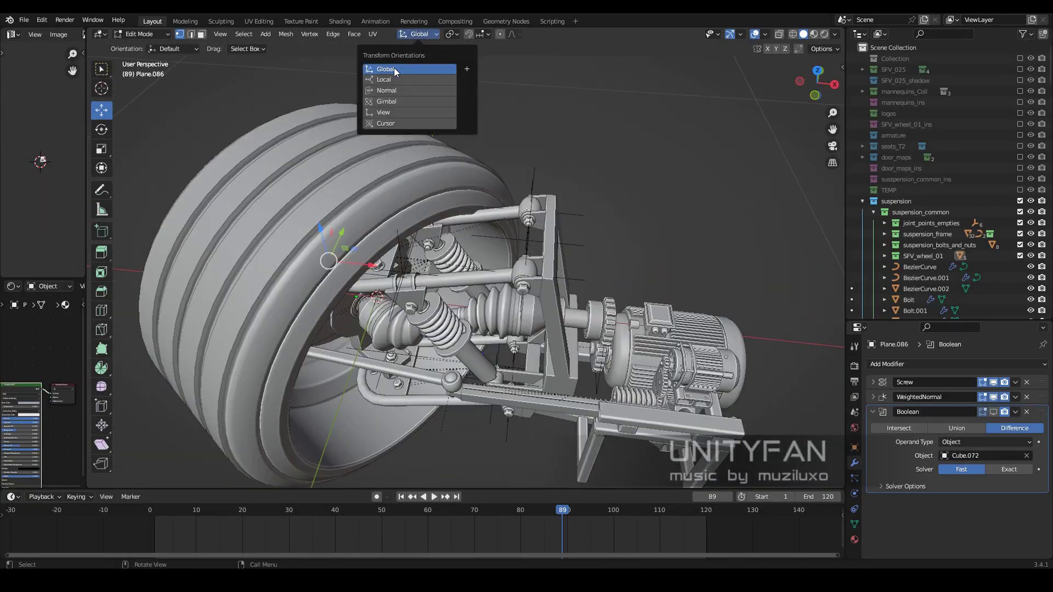
scroll(424, 378, up, 4)
mouse_move(463, 360)
middle_down()
mouse_move(453, 395)
mouse_move(533, 406)
middle_up()
click(499, 376)
mouse_move(499, 376)
middle_down()
mouse_move(384, 440)
mouse_move(411, 423)
mouse_move(483, 301)
mouse_move(362, 356)
middle_up()
click(462, 325)
key(Tab)
scroll(402, 356, down, 5)
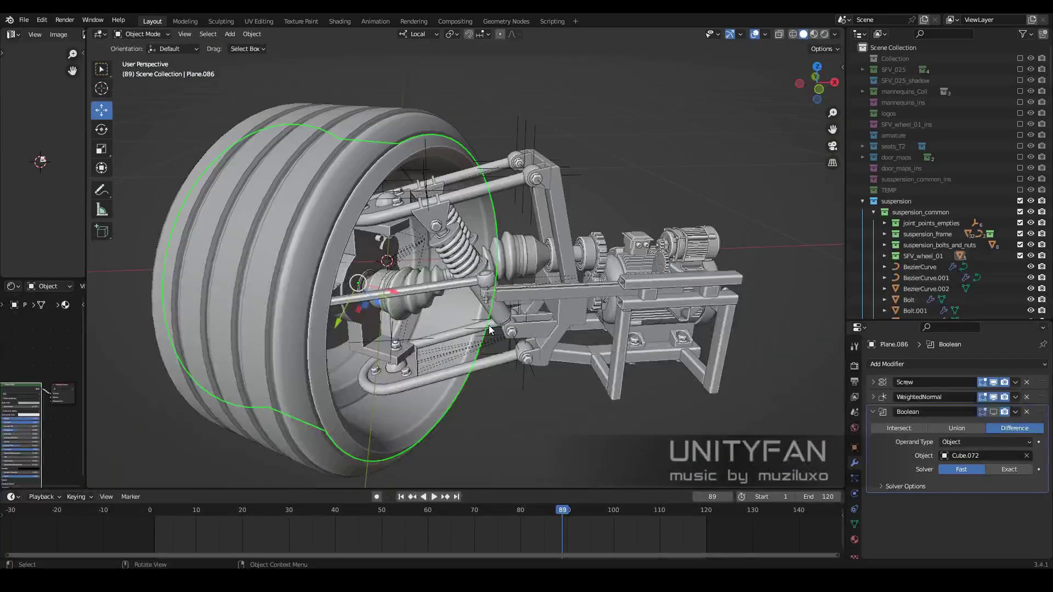
At frame 59, add an edge loop to the Cube.034 tie rod.
mouse_move(489, 325)
middle_down()
mouse_move(288, 301)
mouse_move(547, 508)
middle_up()
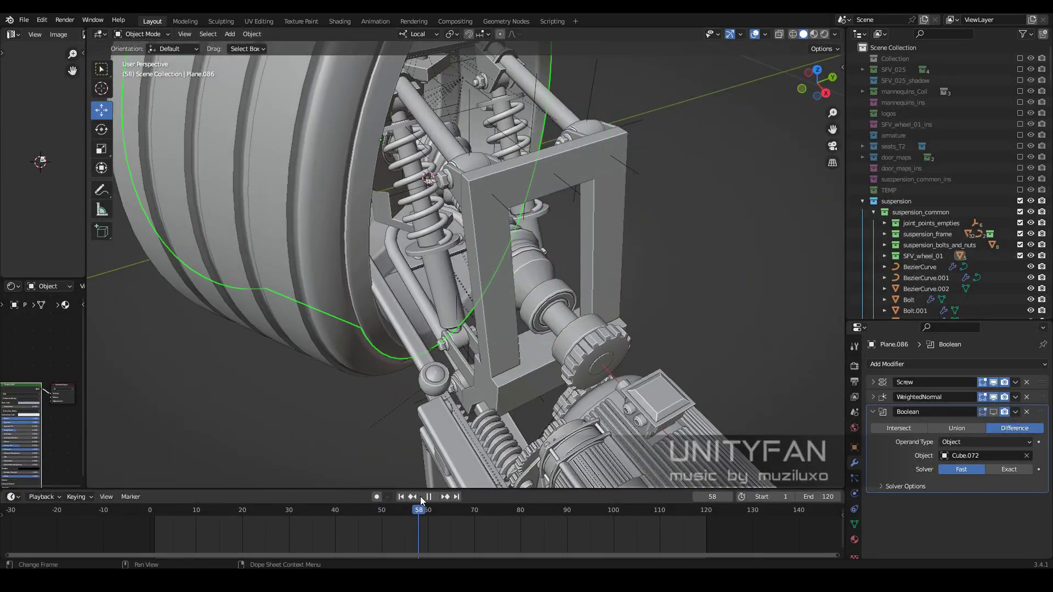
click(428, 497)
mouse_move(480, 337)
middle_down()
mouse_move(473, 328)
mouse_move(492, 327)
mouse_move(501, 427)
mouse_move(460, 392)
mouse_move(426, 297)
mouse_move(452, 236)
mouse_move(451, 260)
middle_up()
scroll(493, 327, up, 3)
click(434, 327)
key(Tab)
key(ctrl+r)
click(103, 113)
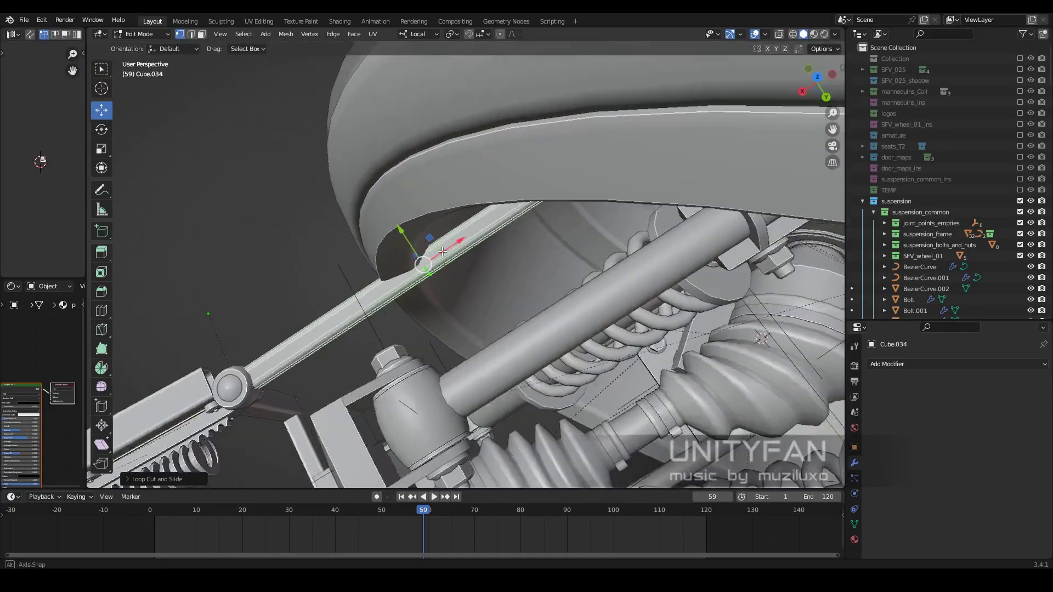
Add another edge loop to Cube.034 and slide it along the rod's local Y axis.
key(ctrl+r)
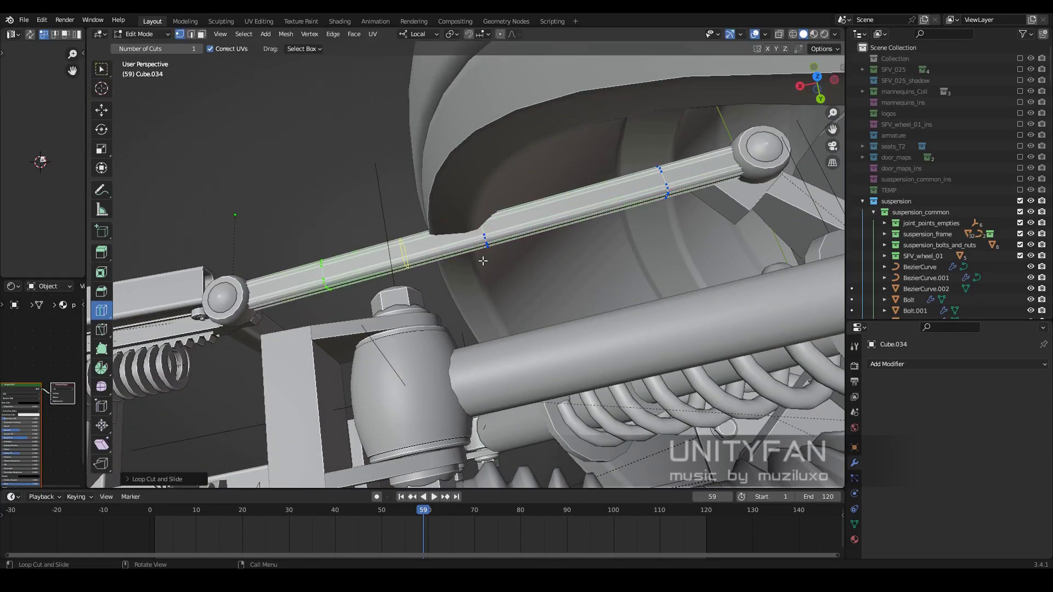
click(340, 287)
key(shift+z)
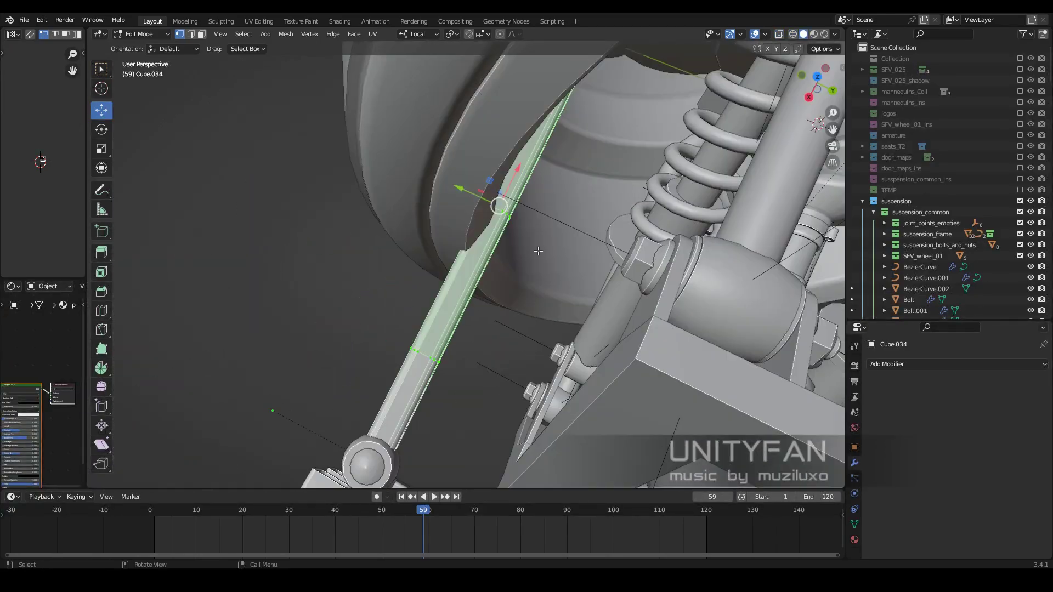
mouse_move(341, 288)
middle_down()
mouse_move(481, 345)
mouse_move(521, 282)
mouse_move(463, 170)
mouse_move(496, 321)
mouse_move(518, 291)
middle_up()
key(shift+z)
key(g)
key(y)
key(y)
click(471, 173)
key(Tab)
In top view, rotate the rod end about -18° and apply a Shear.
key(Tab)
key(KP_7)
key(Tab)
key(shift+z)
scroll(549, 285, up, 3)
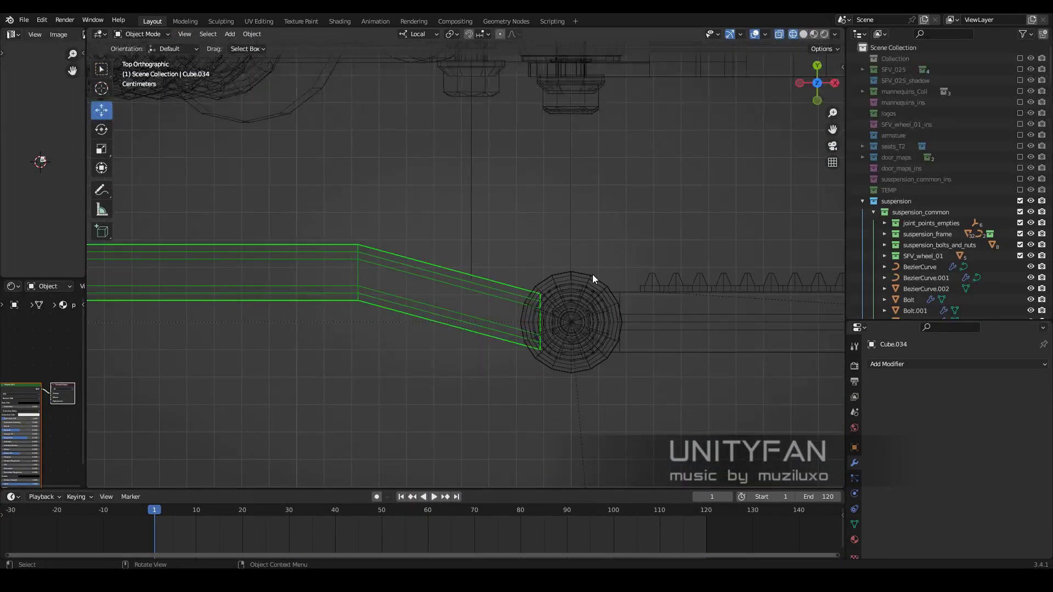
click(656, 282)
scroll(656, 282, down, 3)
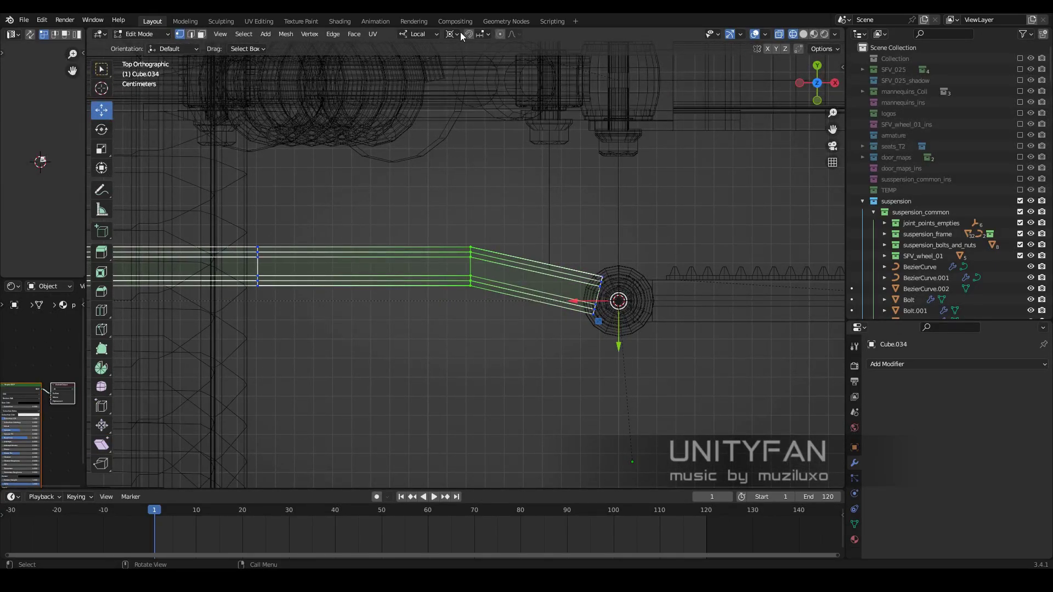
click(102, 445)
scroll(493, 331, up, 3)
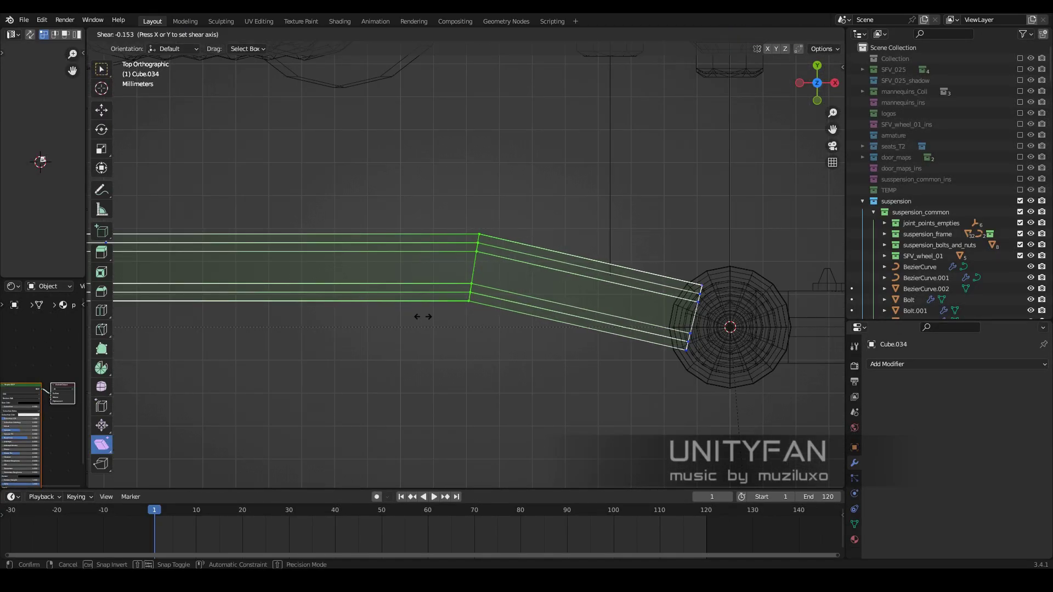
scroll(508, 305, down, 3)
Tilt and shear the other end of Cube.034 so it angles toward its ball joint.
key(Tab)
scroll(358, 338, up, 3)
click(360, 337)
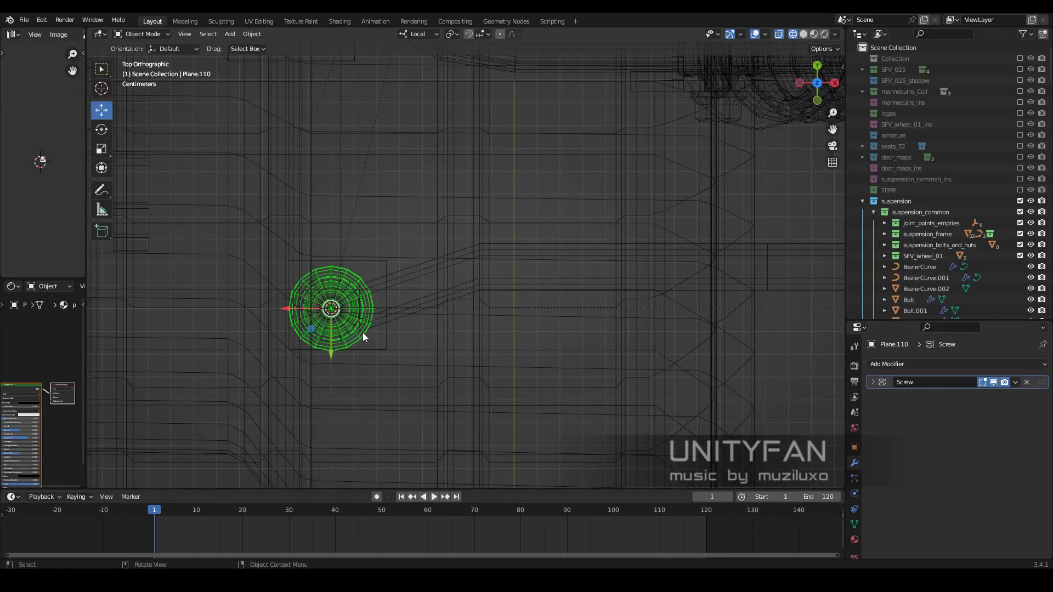
click(397, 318)
key(Tab)
scroll(397, 318, up, 2)
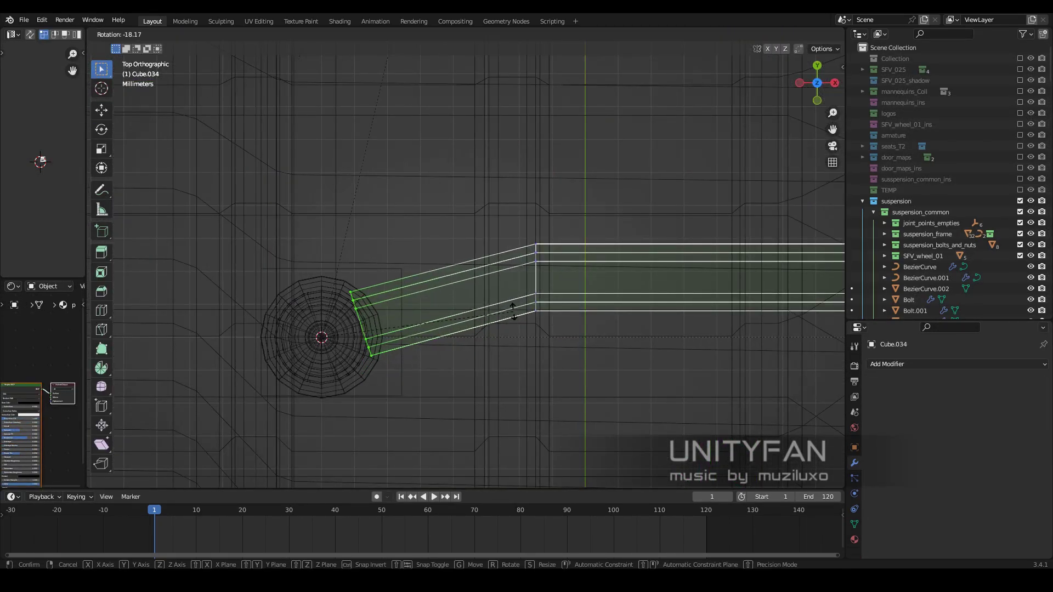
click(513, 311)
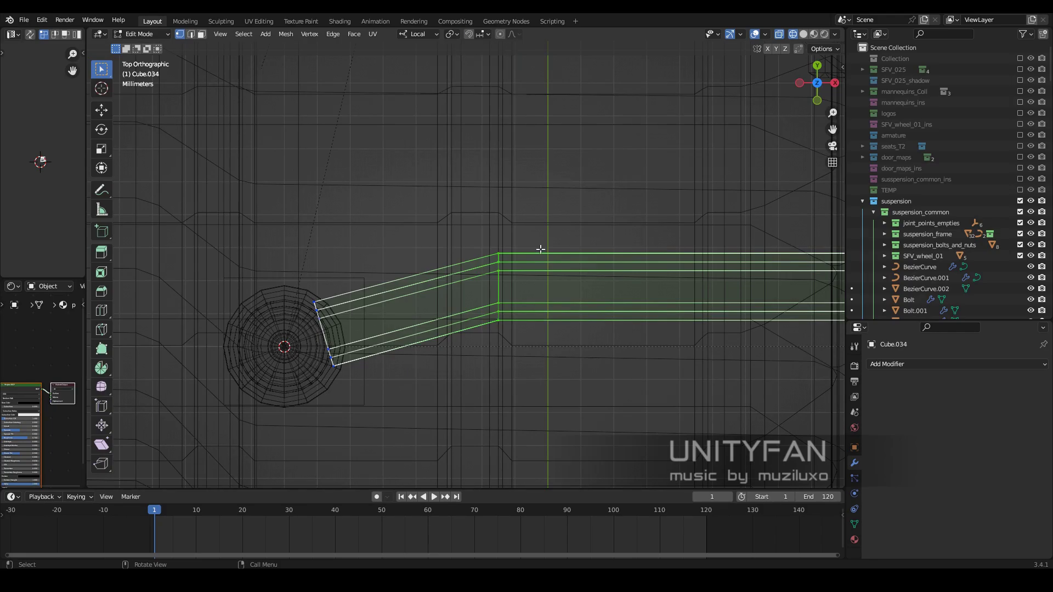
shift+middle_drag(540, 249, 503, 256)
click(554, 352)
scroll(263, 149, down, 5)
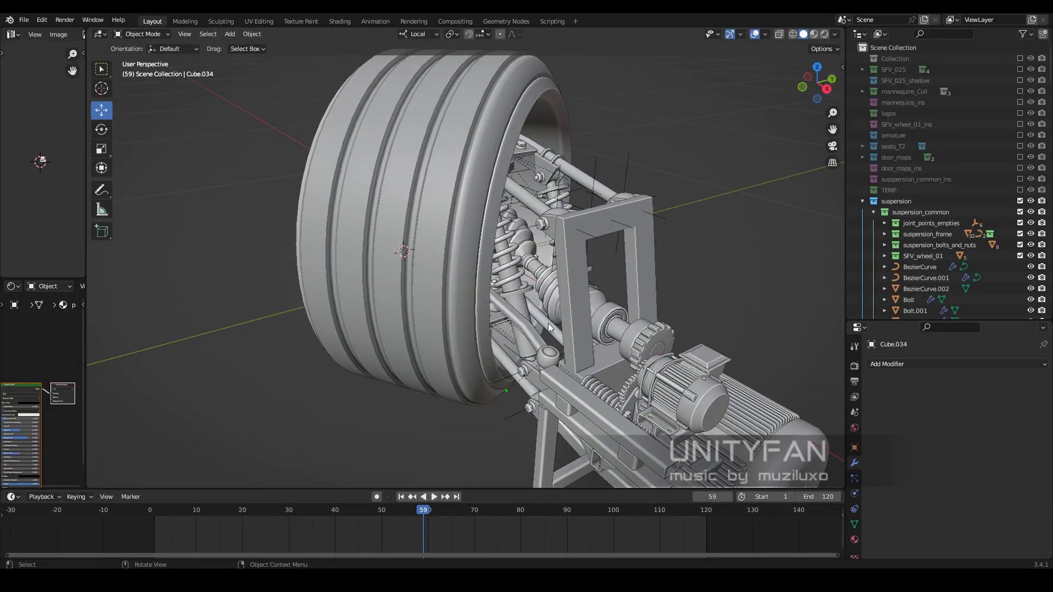
Scrub the suspension animation, then return to frame 1.
middle_drag(548, 324, 444, 274)
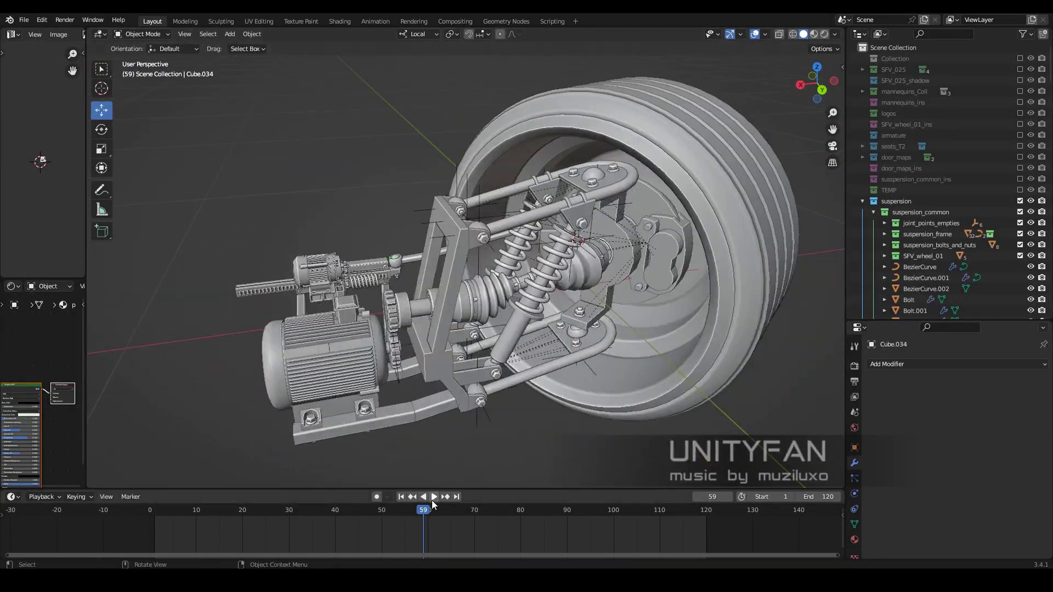
drag(433, 503, 548, 504)
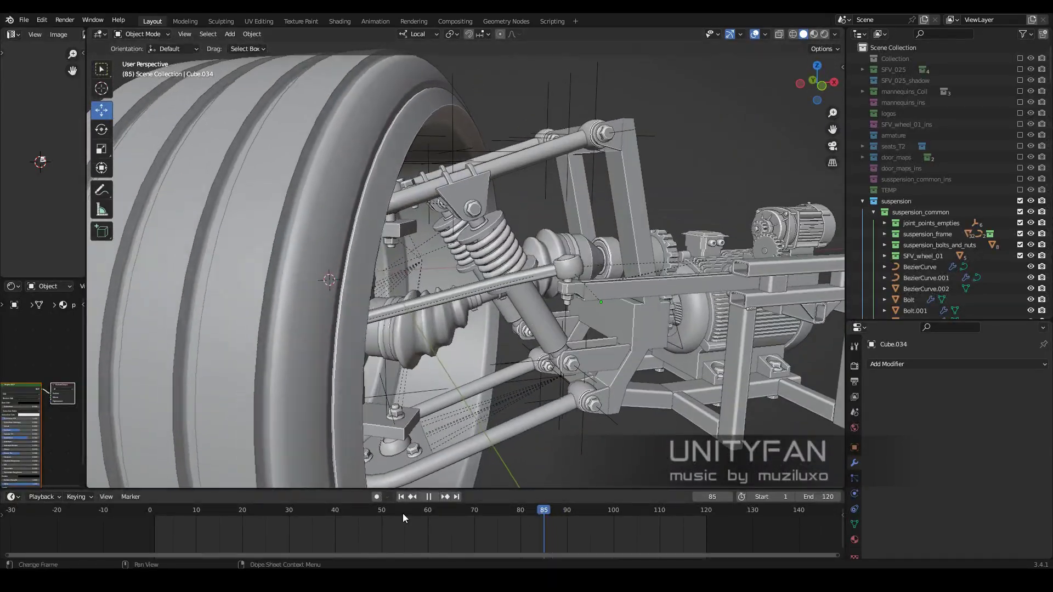
key(shift+Left)
Reshape the tire's profile edge vertices in Edit Mode.
click(471, 224)
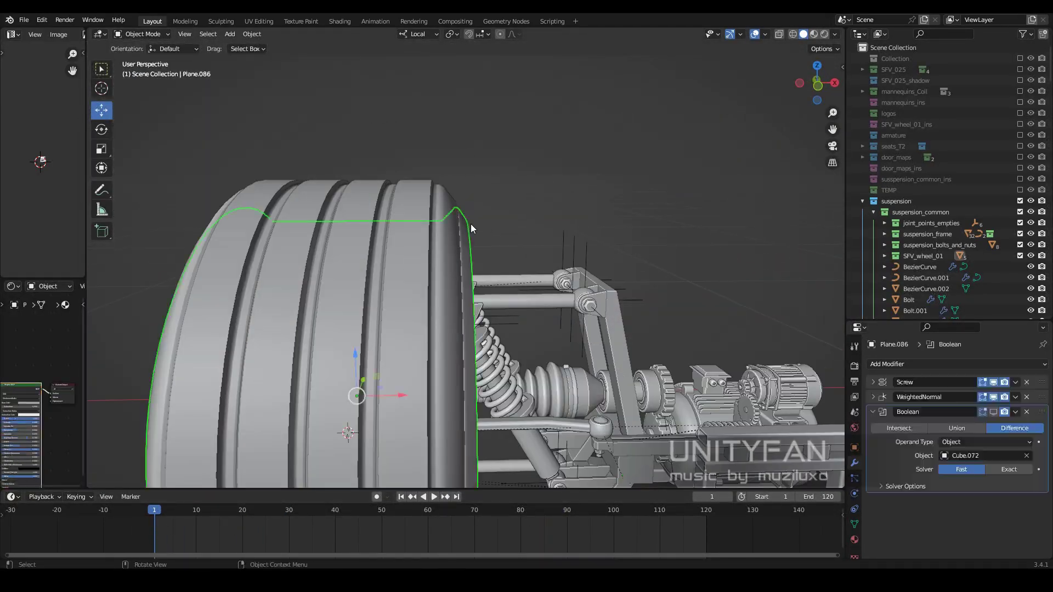
scroll(471, 224, up, 5)
key(Tab)
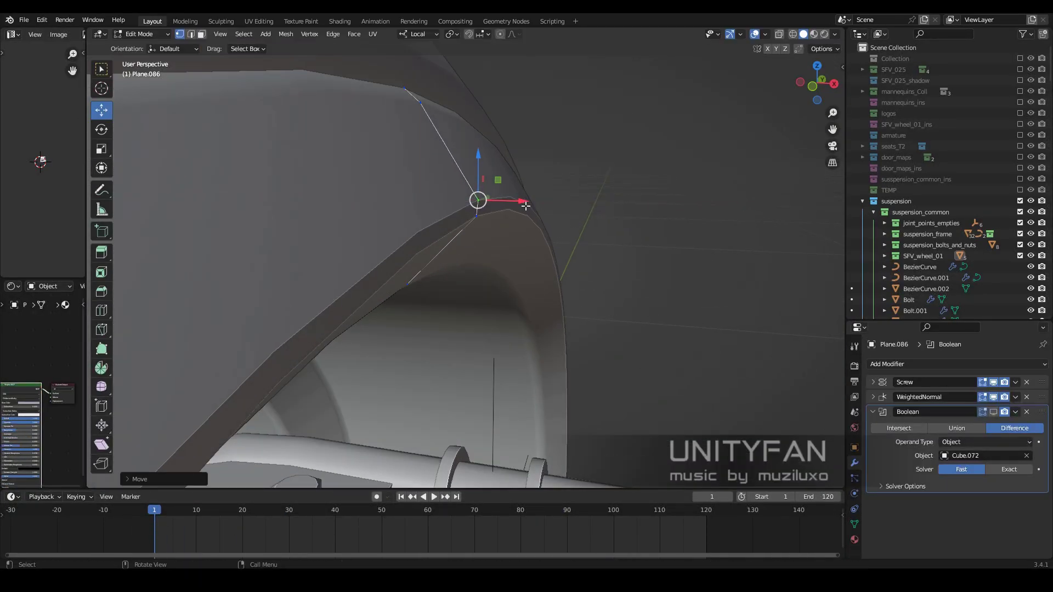
right_click(526, 205)
mouse_move(525, 205)
middle_down()
mouse_move(560, 207)
mouse_move(548, 245)
mouse_move(565, 260)
middle_up()
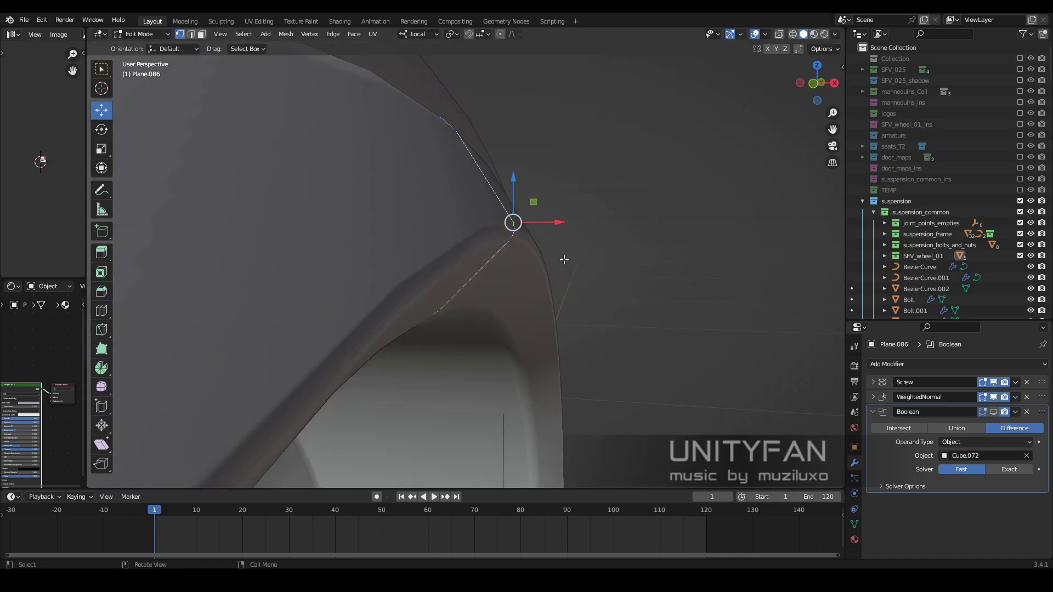
scroll(565, 260, down, 6)
Select the hub's Circle piece and move it among the lug bolts.
middle_drag(554, 323, 519, 315)
click(519, 315)
scroll(504, 272, up, 5)
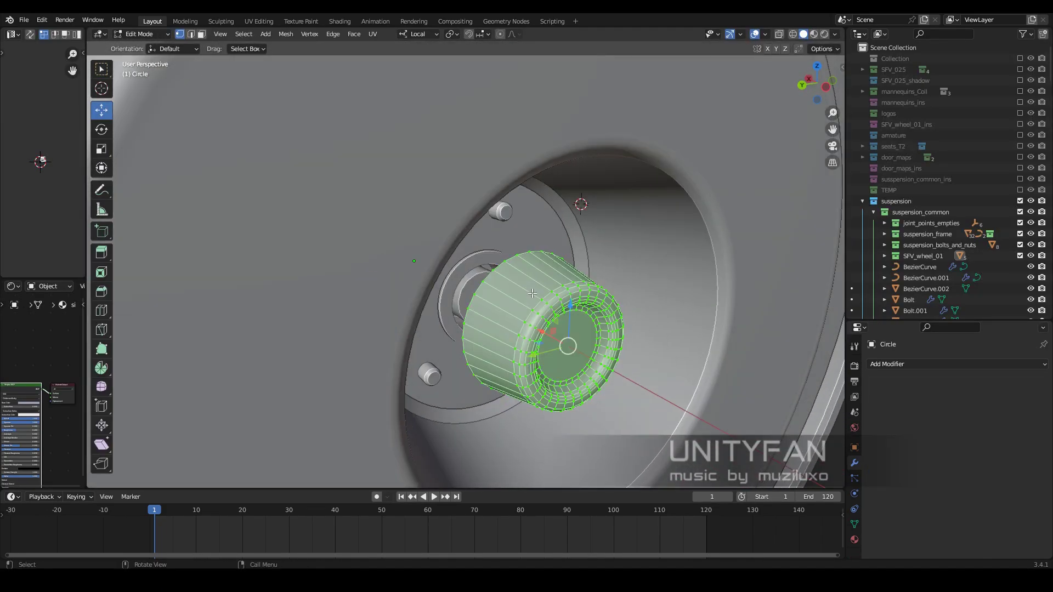
scroll(535, 297, down, 3)
middle_drag(535, 296, 487, 298)
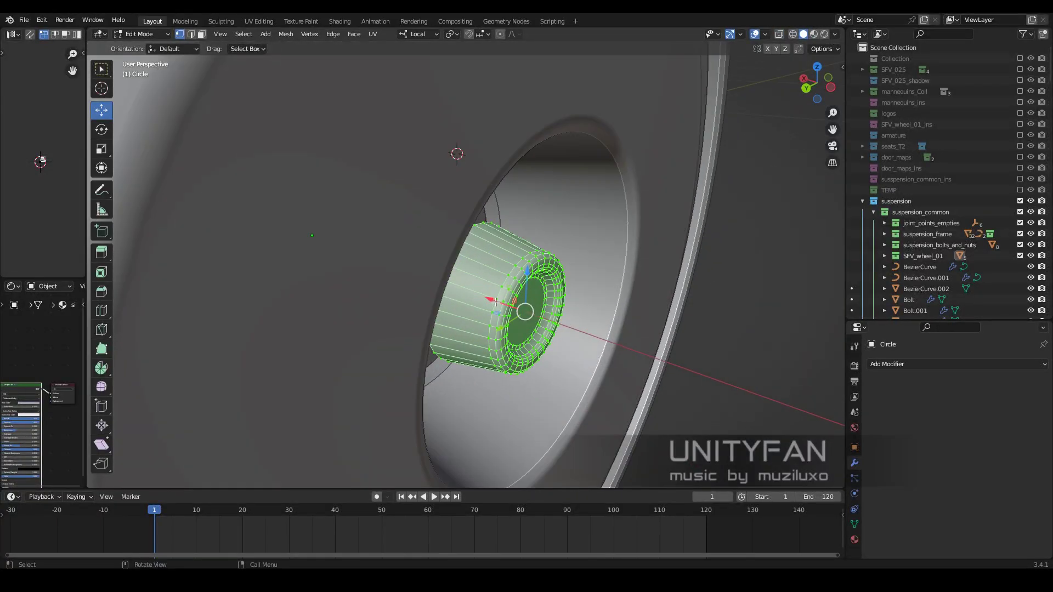
click(487, 299)
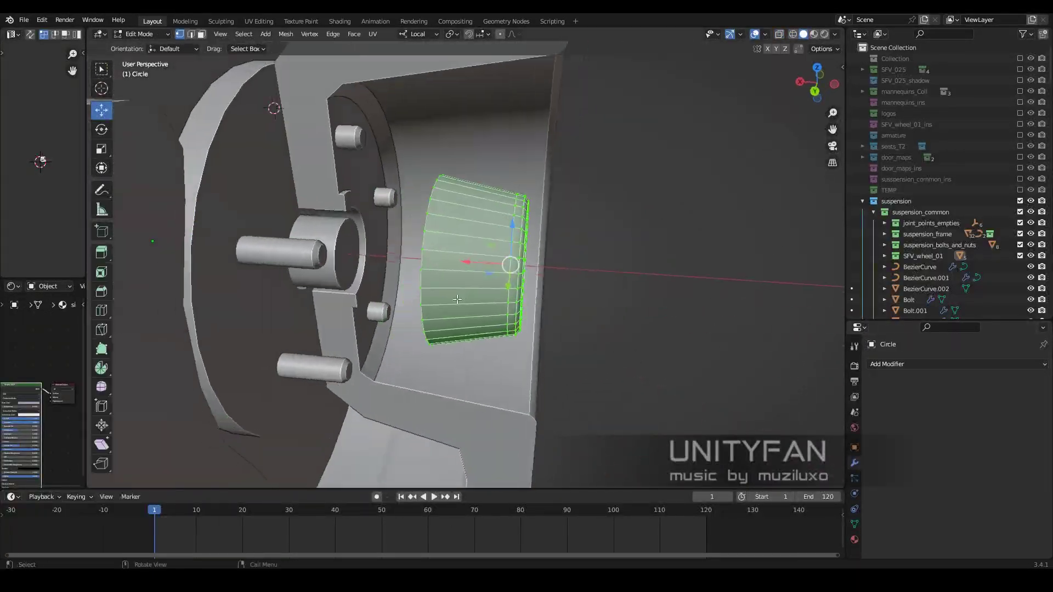
middle_drag(457, 299, 436, 296)
key(g)
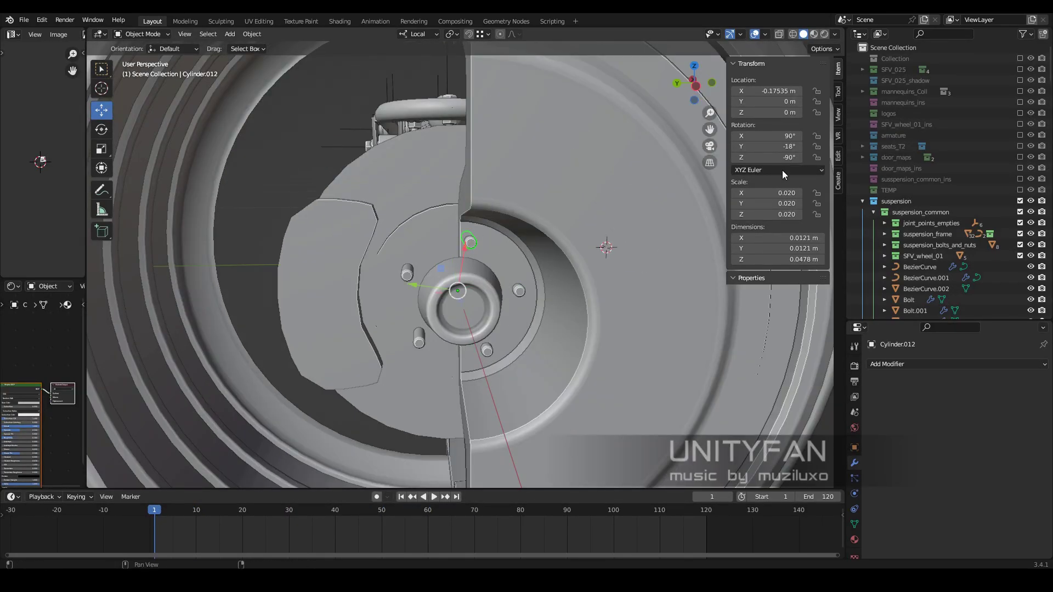
From the side view, select four hub bolts and rotate them around the hub centre.
key(ctrl+KP_3)
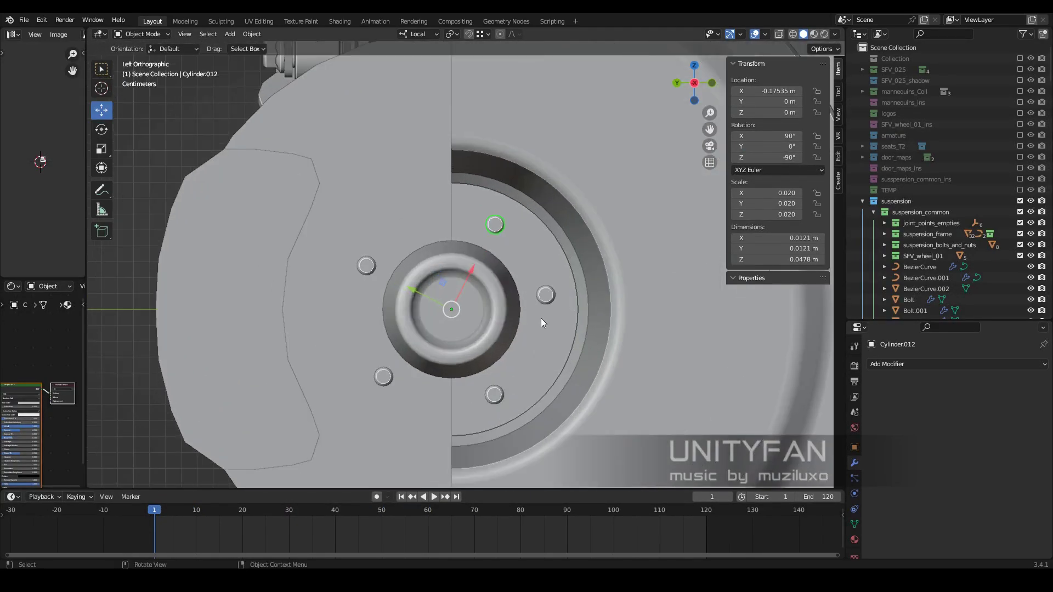
key(r)
click(587, 285)
shift+click(546, 295)
shift+click(494, 394)
shift+click(384, 376)
key(r)
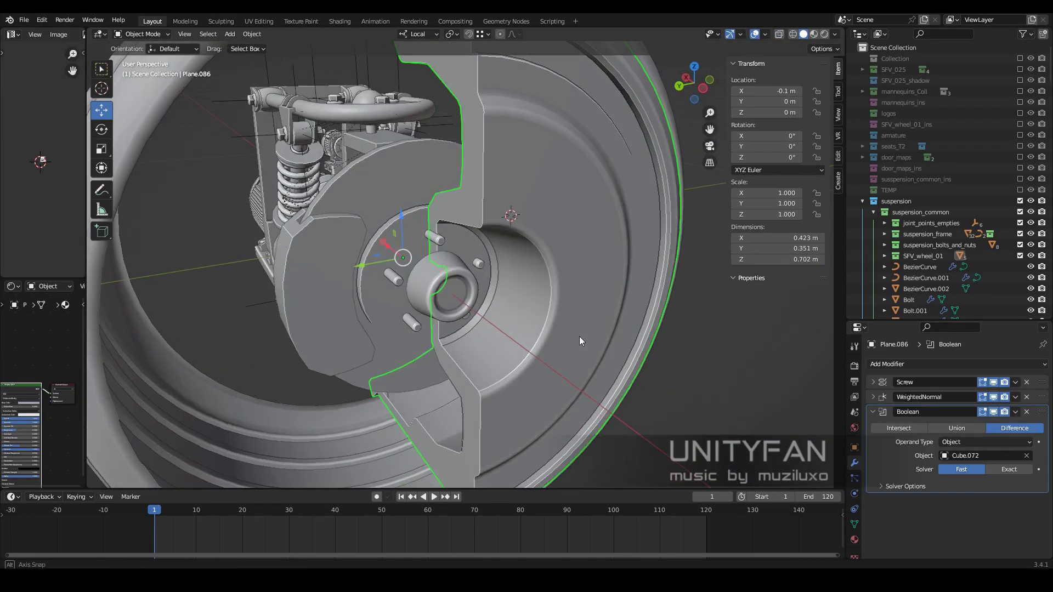
Raise Plane.086's tire profile edge, then scrub the animation back to an early frame.
mouse_move(579, 337)
middle_down()
mouse_move(538, 328)
mouse_move(633, 306)
mouse_move(547, 225)
mouse_move(562, 282)
mouse_move(723, 304)
mouse_move(597, 224)
mouse_move(585, 271)
mouse_move(595, 288)
mouse_move(502, 229)
mouse_move(362, 250)
mouse_move(336, 169)
middle_up()
key(Tab)
scroll(362, 249, up, 4)
click(398, 175)
scroll(401, 222, up, 3)
key(g)
middle_drag(405, 202, 571, 264)
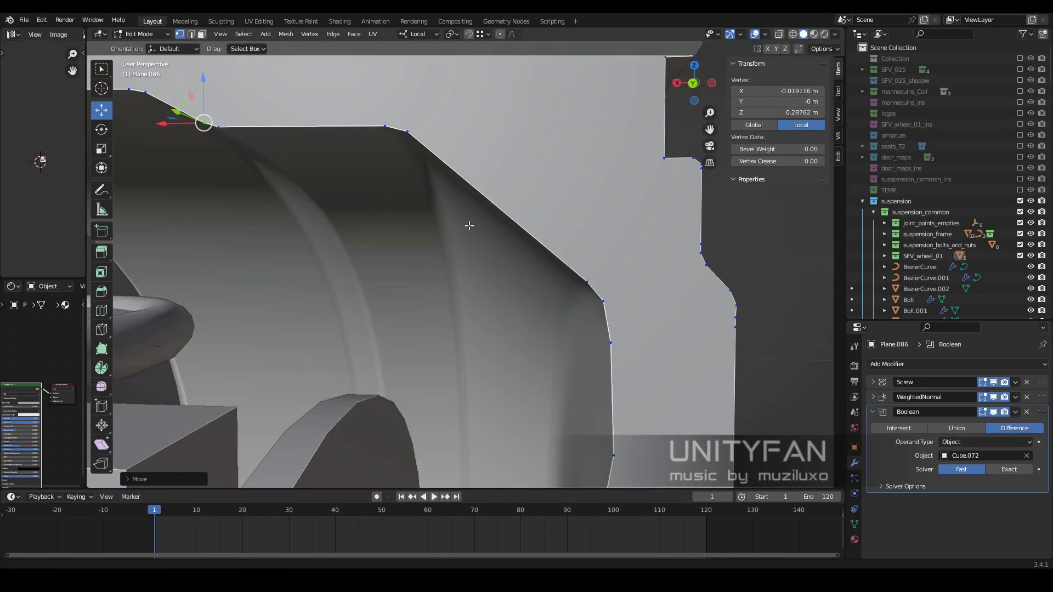
key(Tab)
scroll(511, 259, down, 5)
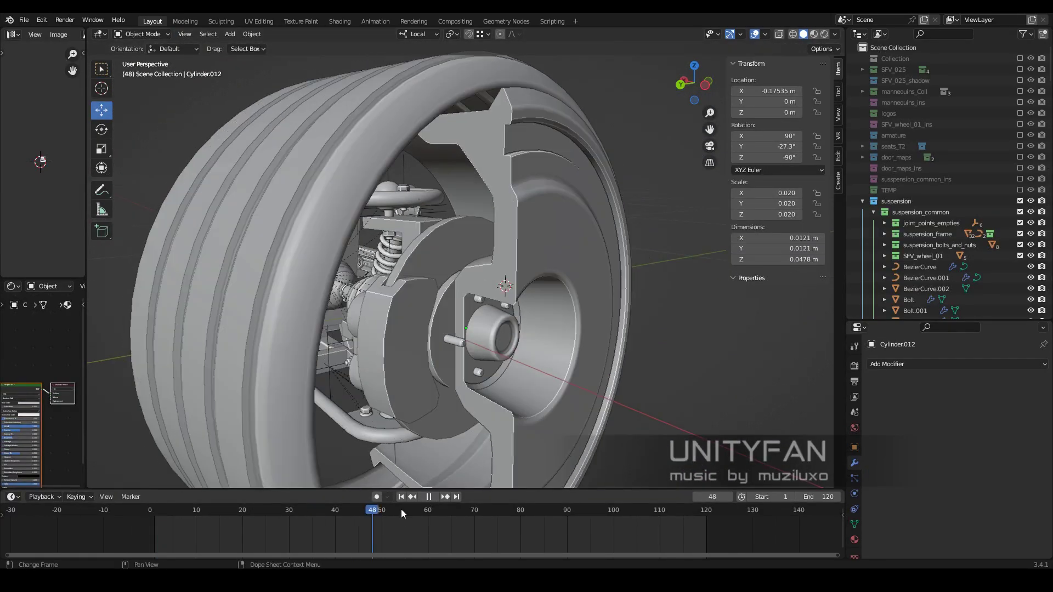
drag(401, 509, 231, 508)
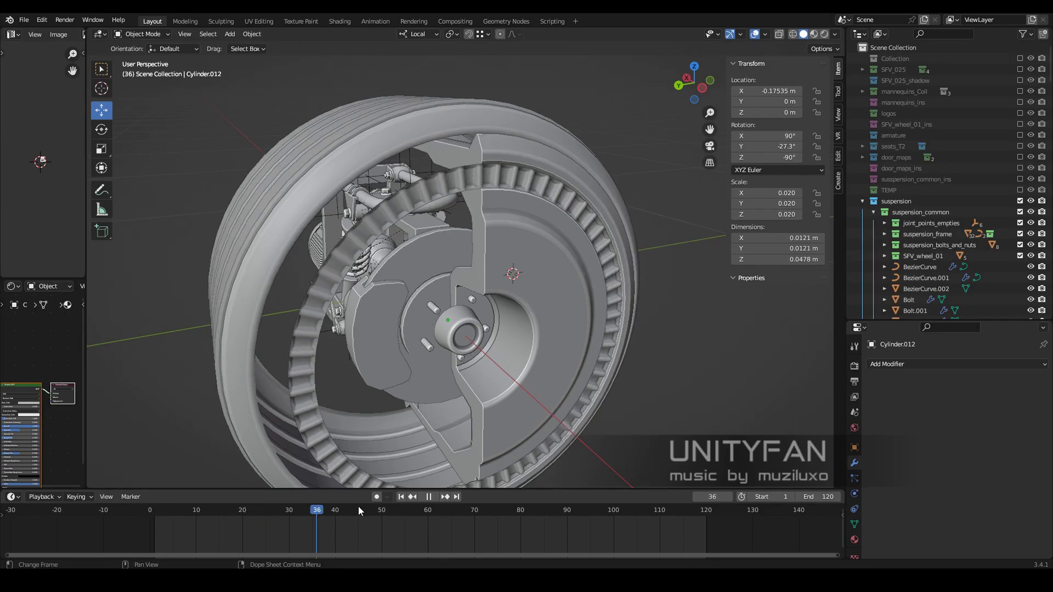
drag(358, 507, 162, 514)
Hide the tire cutaway and nudge a profile vertex down in wireframe view.
click(993, 412)
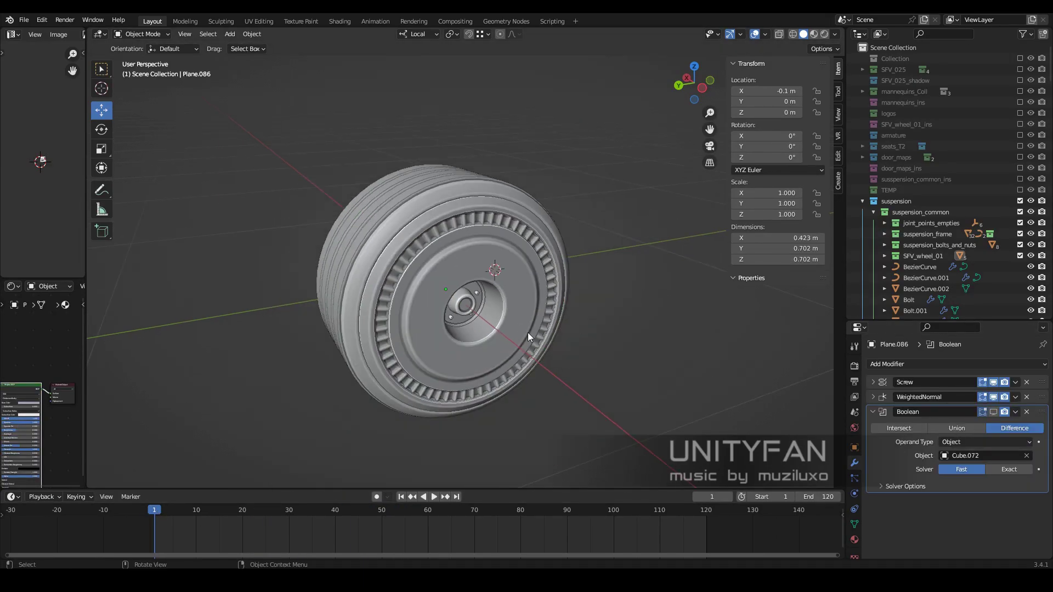
mouse_move(528, 333)
middle_down()
mouse_move(327, 348)
mouse_move(522, 304)
mouse_move(561, 312)
mouse_move(518, 295)
middle_up()
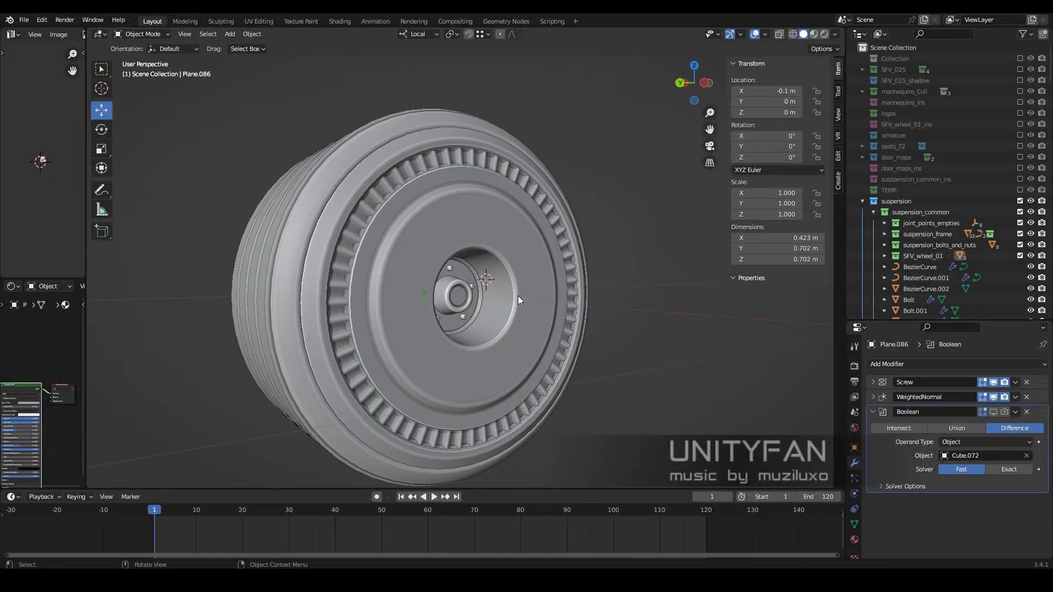
key(Tab)
scroll(518, 295, up, 8)
key(shift+z)
scroll(455, 309, up, 3)
drag(457, 309, 410, 395)
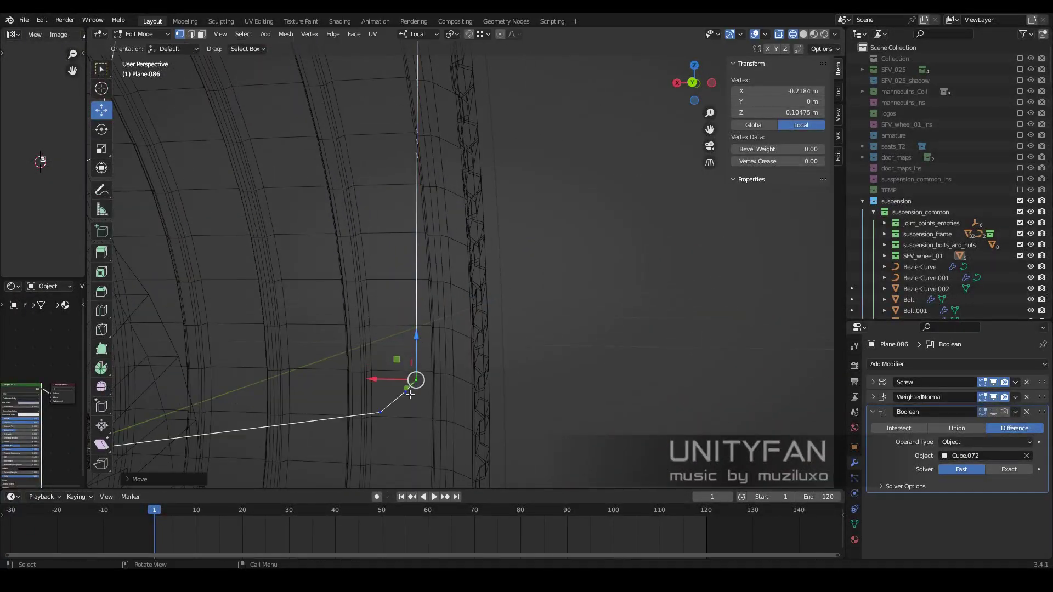
key(Tab)
key(shift+z)
key(Tab)
key(shift+z)
key(shift+z)
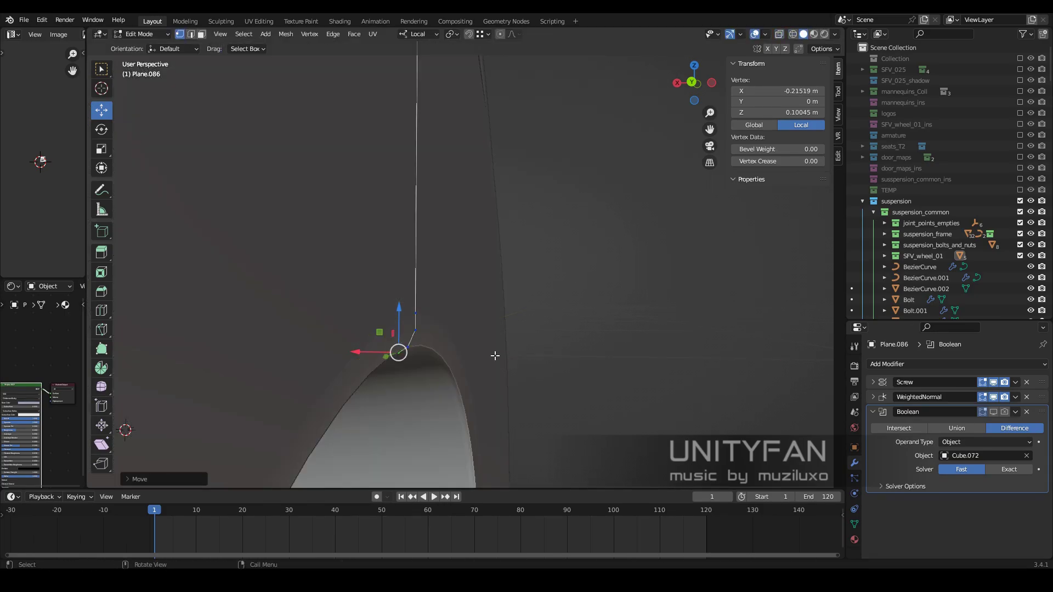
key(Tab)
Enter Edit Mode on the tire profile outline in wireframe, viewed from the side.
scroll(518, 328, down, 10)
mouse_move(411, 344)
middle_down()
mouse_move(486, 342)
mouse_move(443, 314)
middle_up()
scroll(443, 314, up, 2)
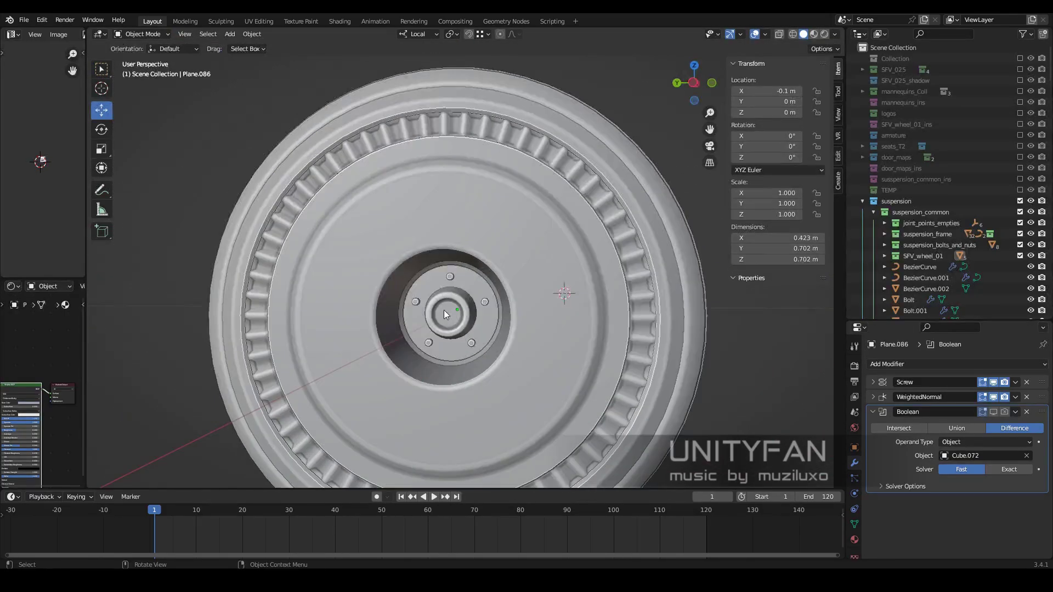
scroll(475, 264, up, 2)
key(shift+z)
key(shift+z)
mouse_move(412, 251)
middle_down()
mouse_move(448, 258)
mouse_move(459, 297)
mouse_move(507, 275)
middle_up()
key(shift+z)
key(shift+z)
key(Tab)
key(shift+z)
mouse_move(607, 278)
middle_down()
mouse_move(506, 336)
mouse_move(489, 315)
middle_up()
Select the inner hub edges of the profile and split them into their own object.
click(489, 315)
scroll(487, 317, up, 2)
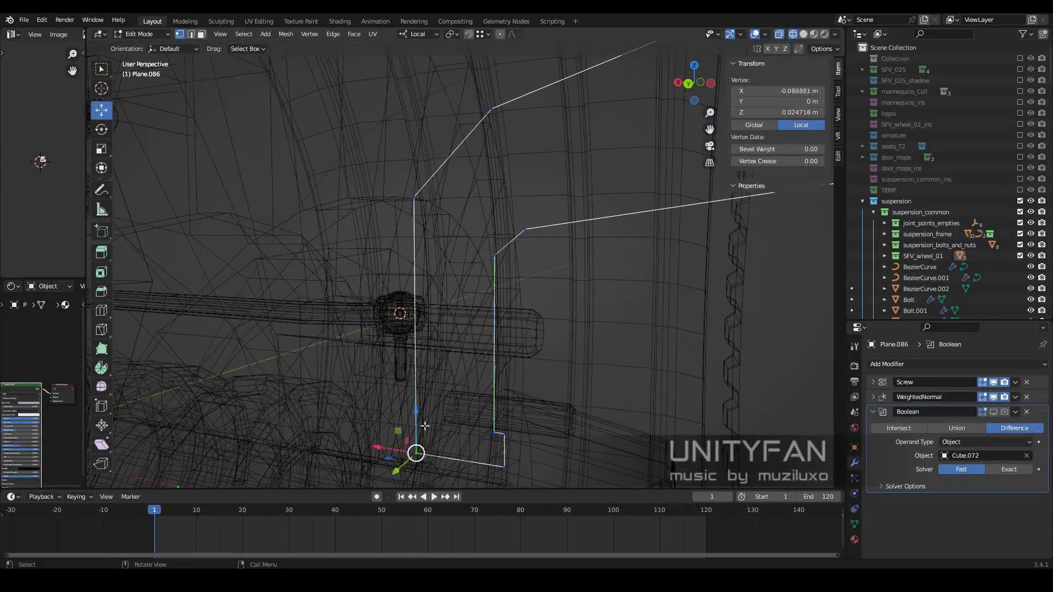
mouse_move(428, 438)
middle_down()
mouse_move(494, 384)
mouse_move(534, 324)
mouse_move(384, 274)
middle_up()
key(2)
key(alt+a)
key(x)
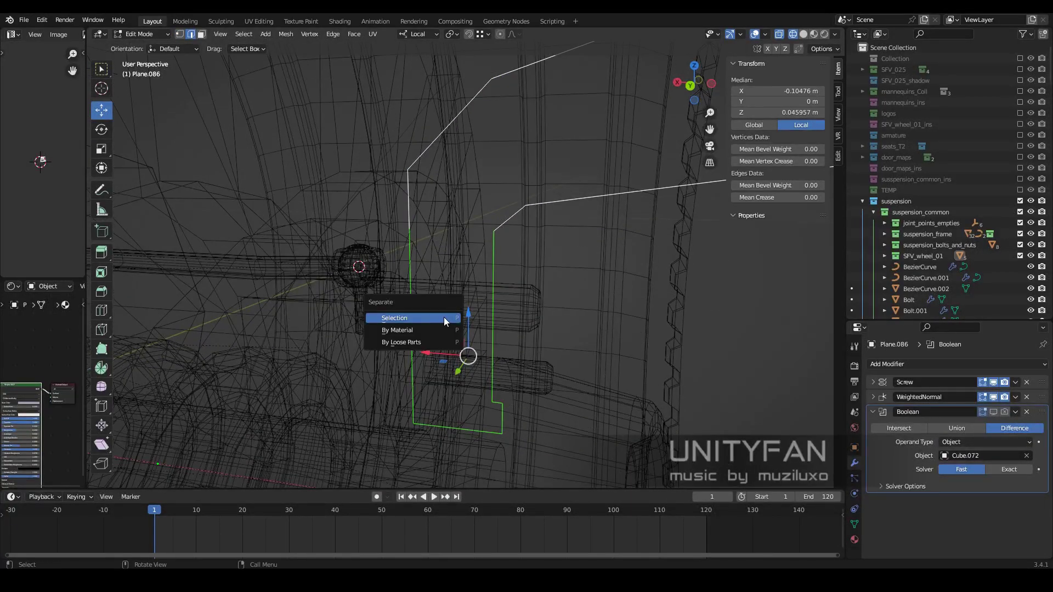
click(444, 317)
key(1)
Rotate a vertex on the remaining profile outline to tidy its shape.
click(494, 228)
middle_drag(445, 252, 483, 241)
key(r)
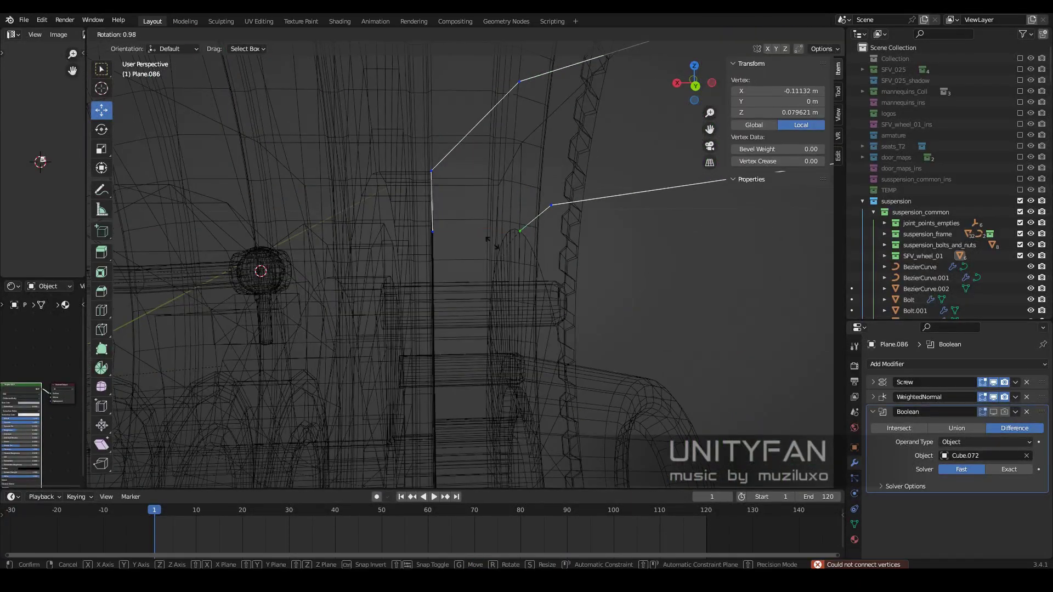
key(Tab)
key(shift+z)
scroll(479, 279, down, 3)
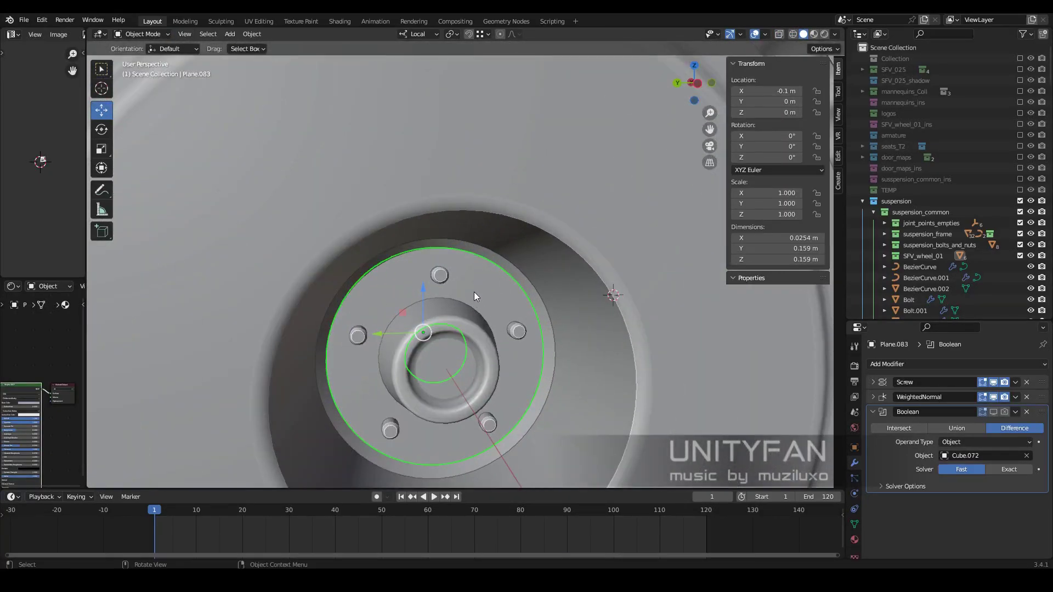
scroll(485, 308, down, 3)
middle_drag(495, 322, 540, 314)
scroll(466, 288, up, 5)
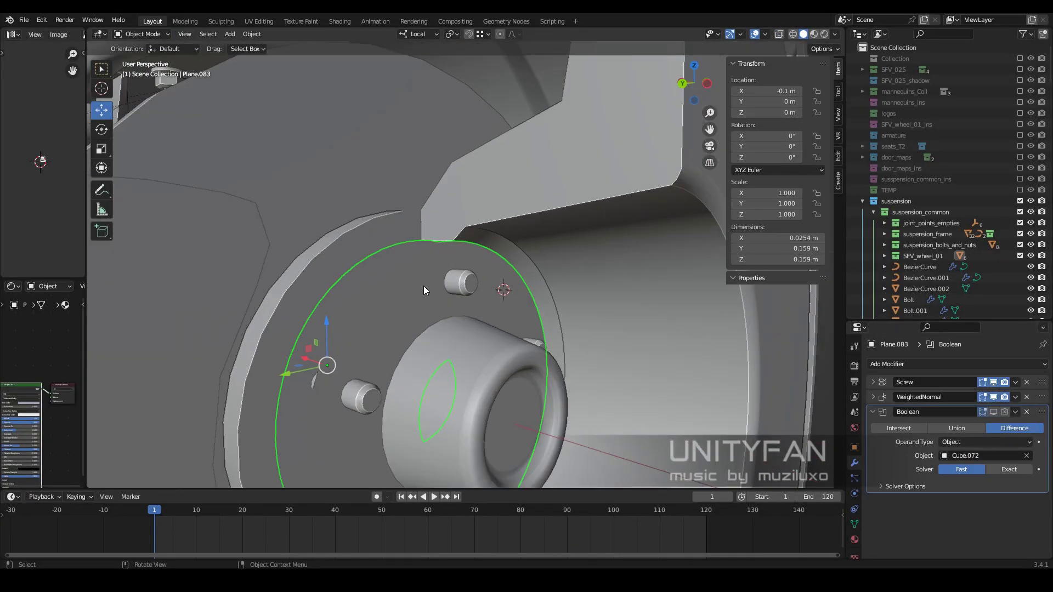
Move a vertex of the separated ring's outline, then select the hub bolt.
key(Tab)
key(shift+z)
key(g)
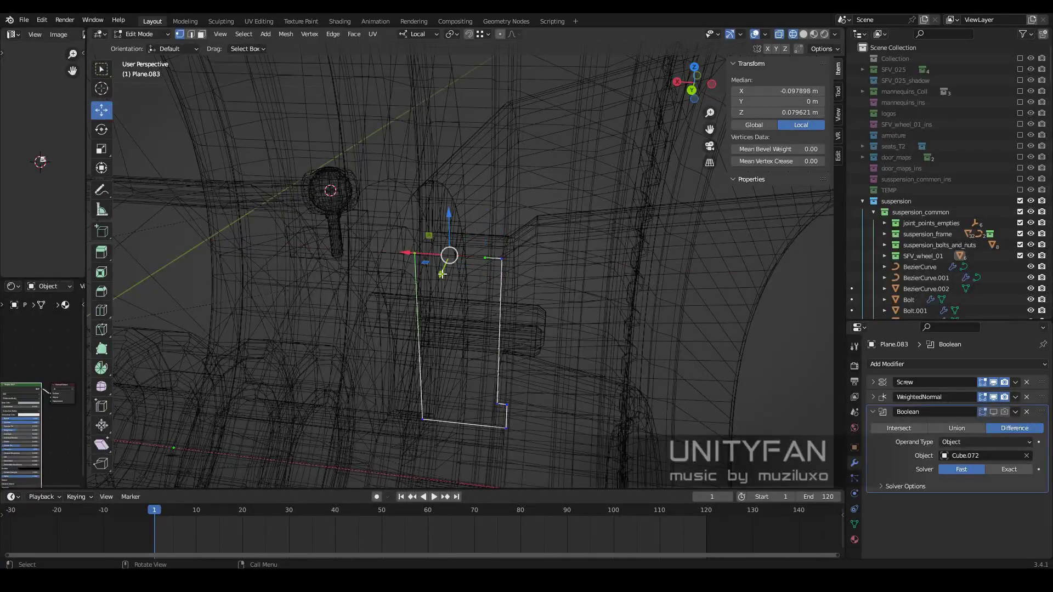
key(Tab)
key(shift+z)
scroll(462, 285, down, 3)
middle_drag(462, 285, 449, 278)
scroll(543, 282, down, 2)
scroll(538, 276, up, 3)
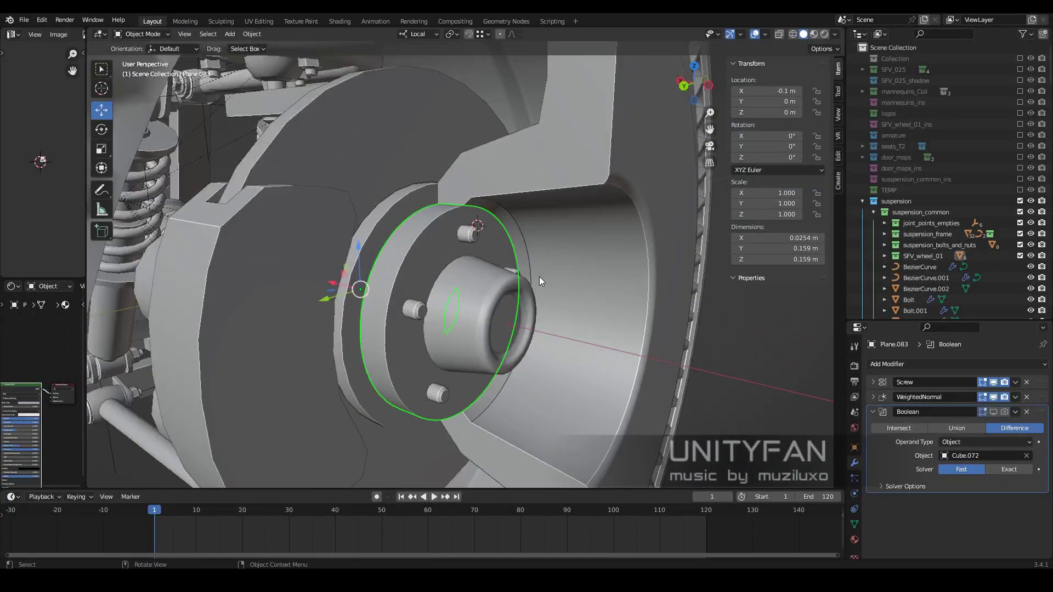
mouse_move(540, 281)
middle_down()
mouse_move(476, 288)
mouse_move(526, 281)
mouse_move(485, 275)
mouse_move(494, 281)
middle_up()
scroll(488, 273, up, 2)
scroll(495, 281, down, 2)
scroll(476, 331, up, 1)
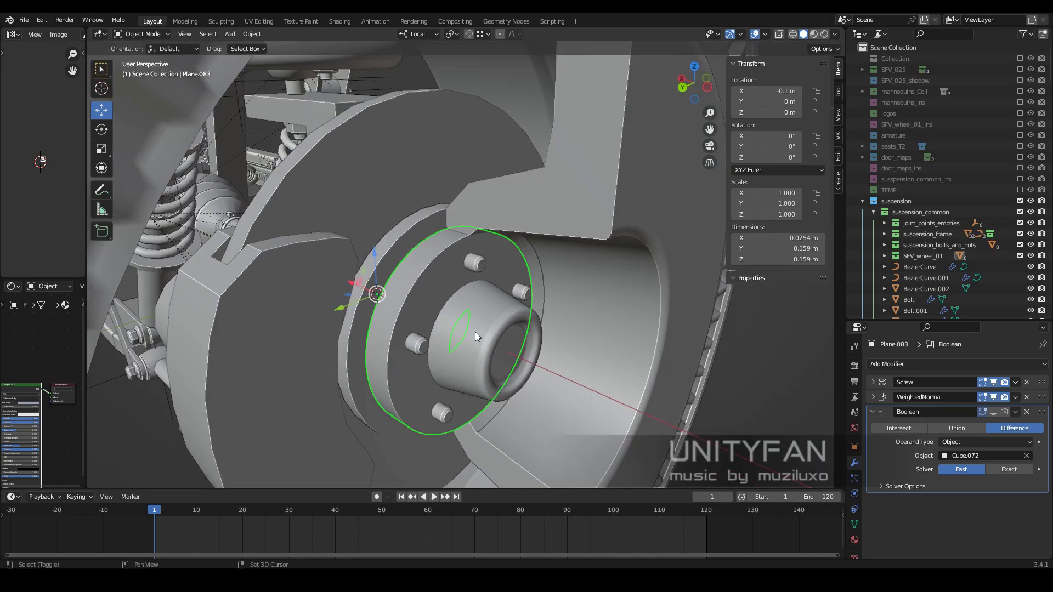
key(shift+a)
click(476, 266)
Add a new plane at the hub bolt in front view.
key(shift+a)
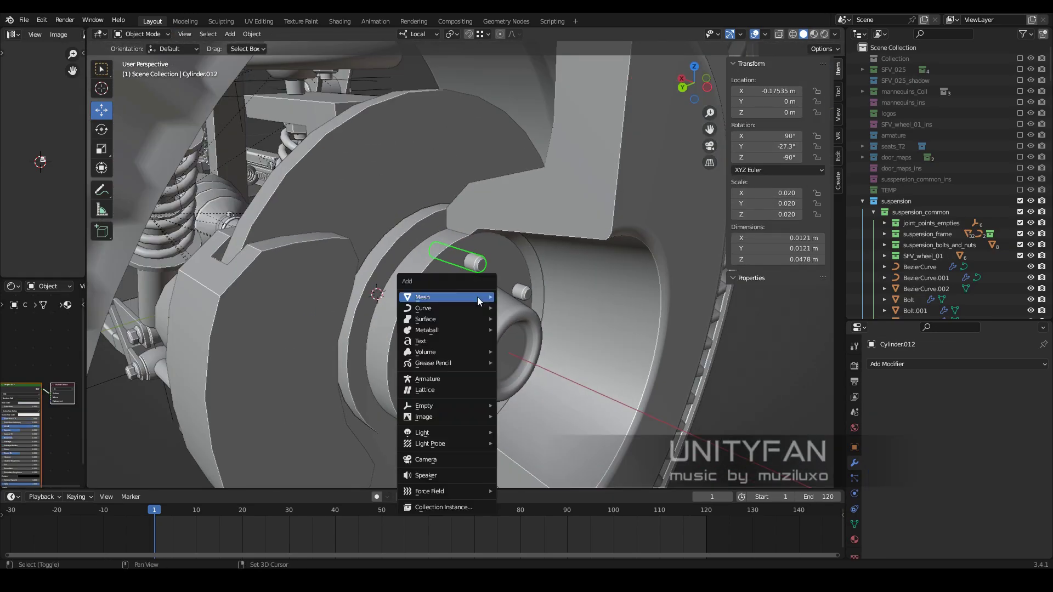
middle_drag(456, 297, 468, 285)
key(KP_1)
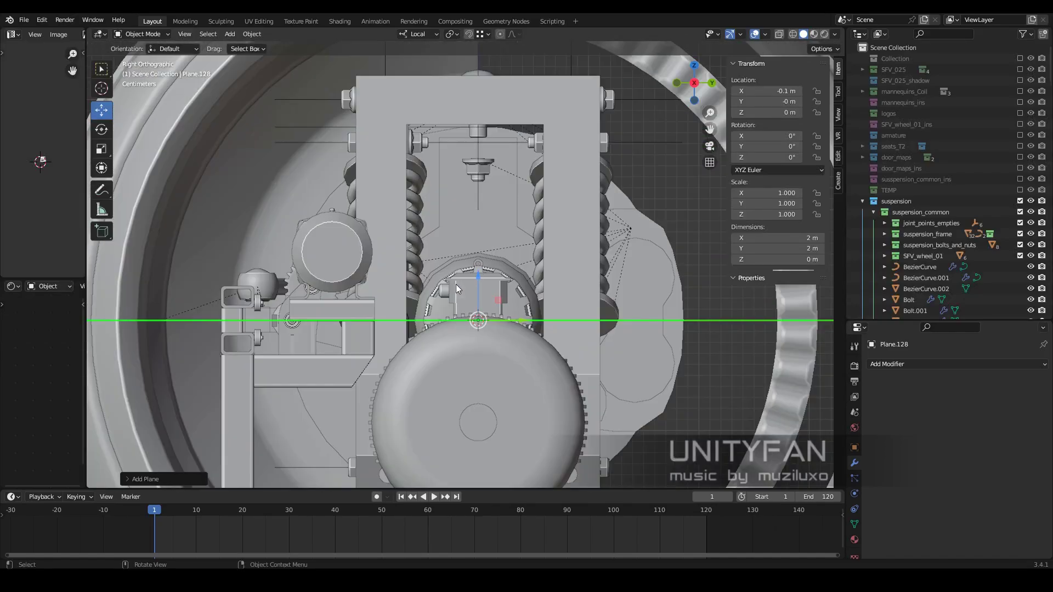
key(shift+z)
scroll(440, 305, down, 3)
middle_drag(526, 308, 509, 351)
key(shift+z)
scroll(509, 351, up, 5)
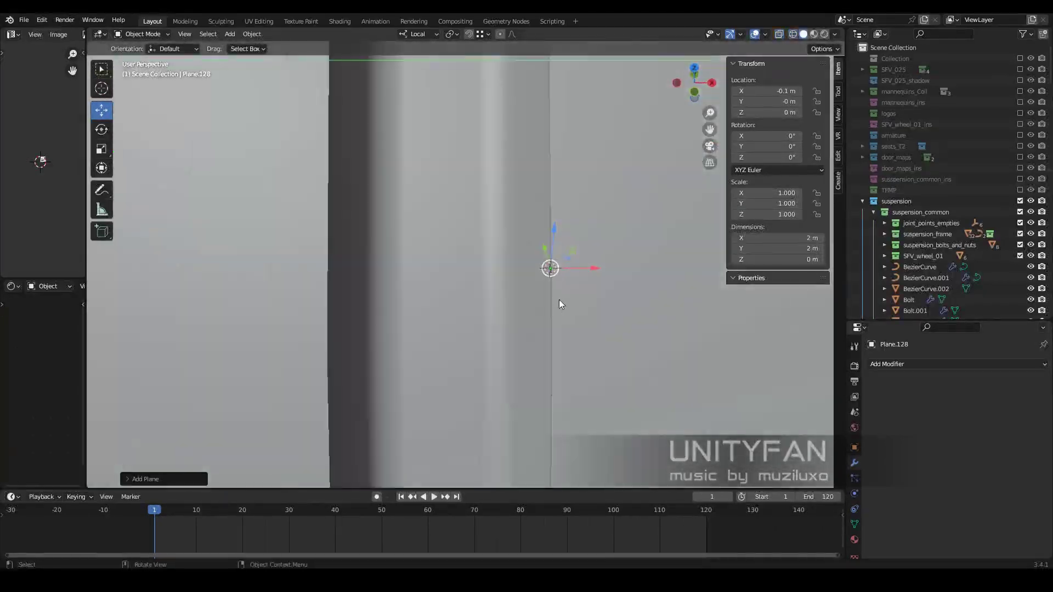
middle_drag(559, 300, 545, 305)
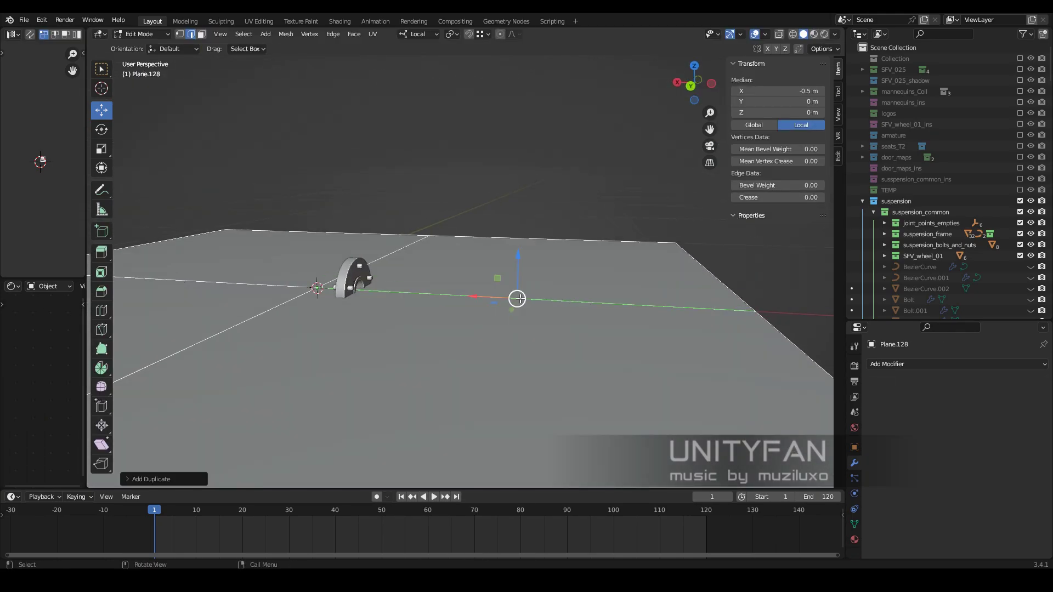
Delete the plane down to a single edge and set its X location to 0.
key(x)
key(Tab)
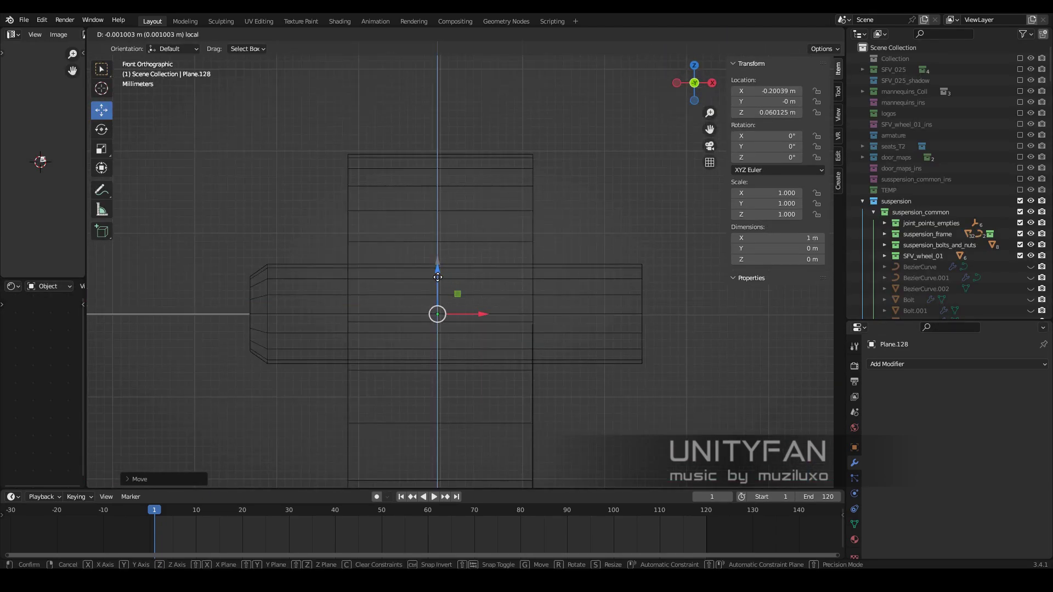
scroll(438, 277, up, 3)
key(shift+y)
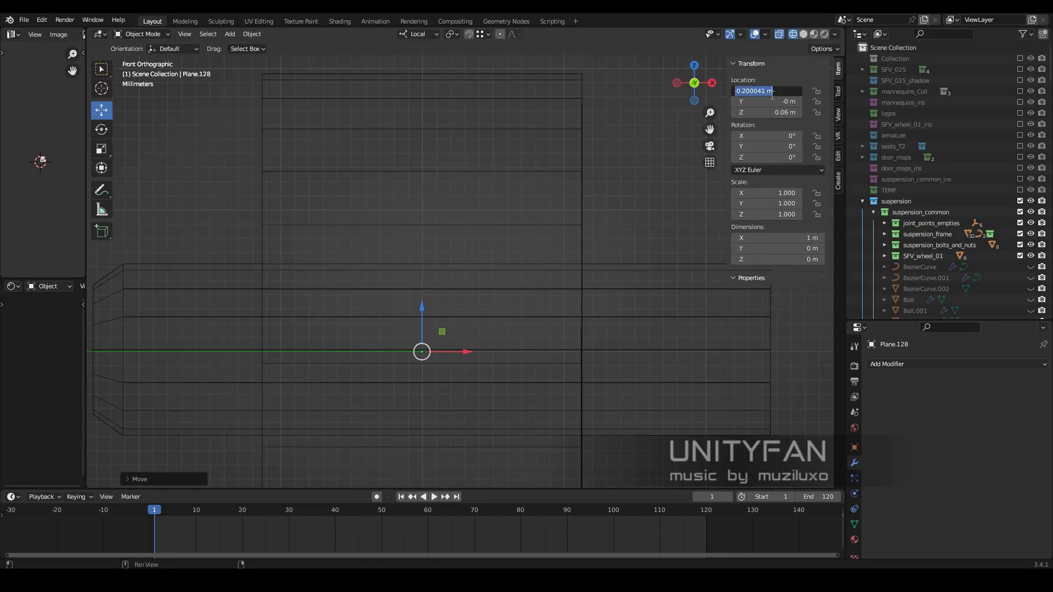
text(0)
key(Return)
scroll(528, 284, down, 6)
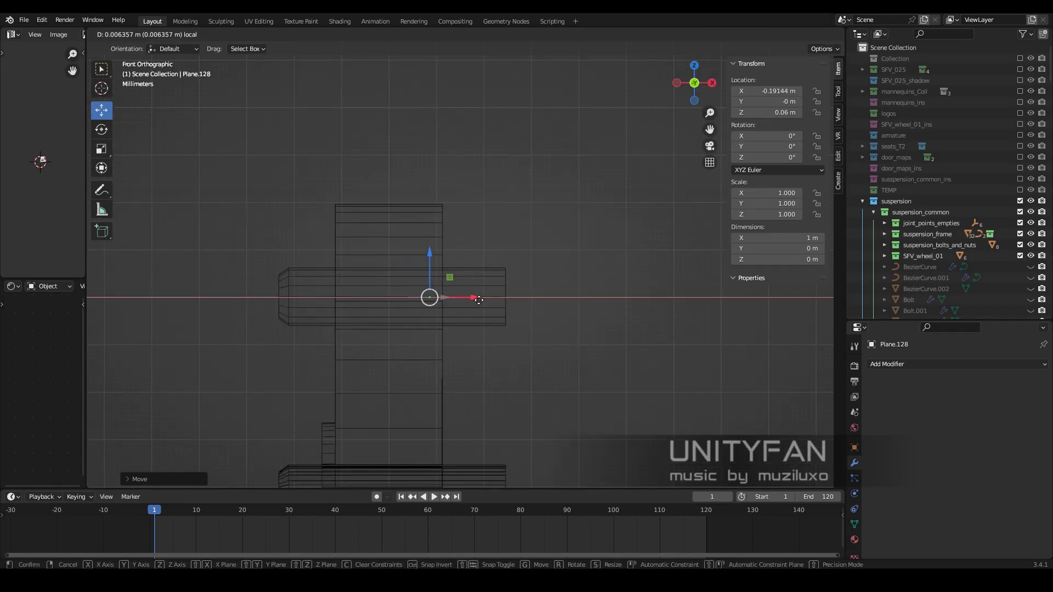
Shape the edge's vertices into a stepped profile beside the bolt.
key(Return)
key(Tab)
scroll(460, 288, down, 3)
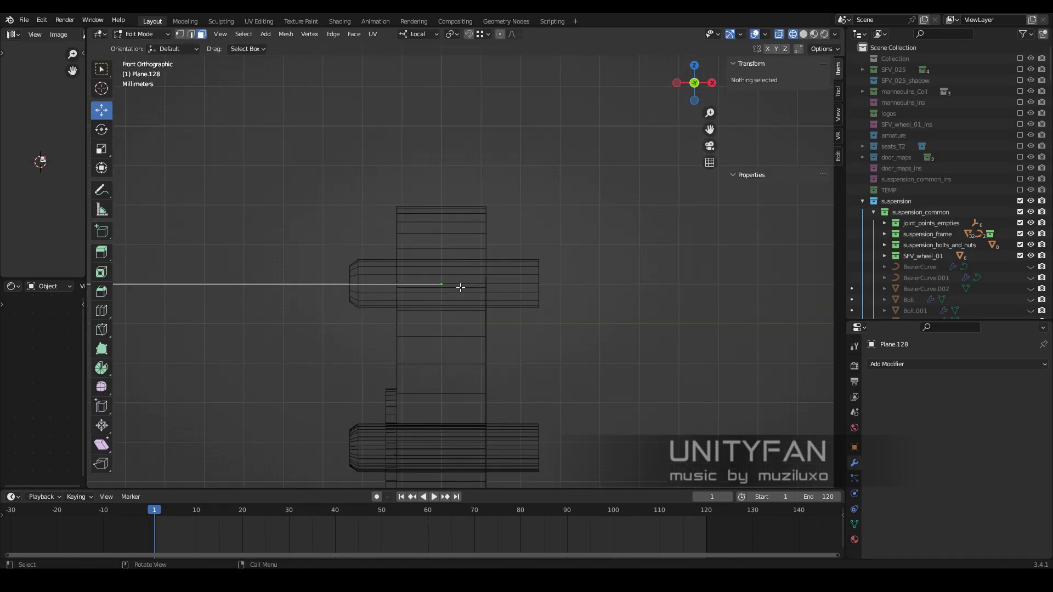
scroll(385, 284, up, 7)
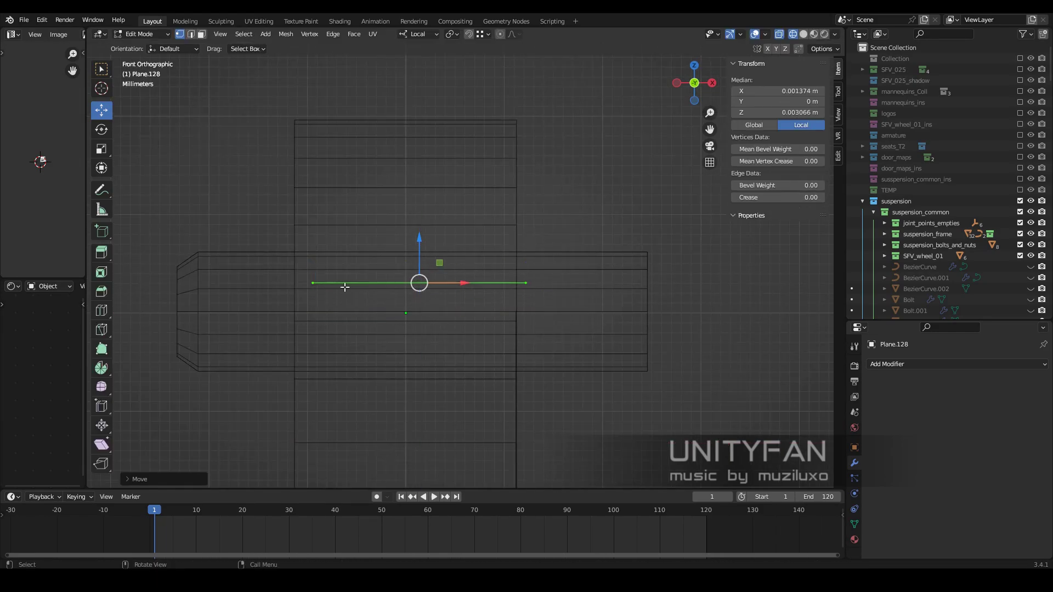
click(418, 295)
shift+middle_drag(418, 295, 439, 315)
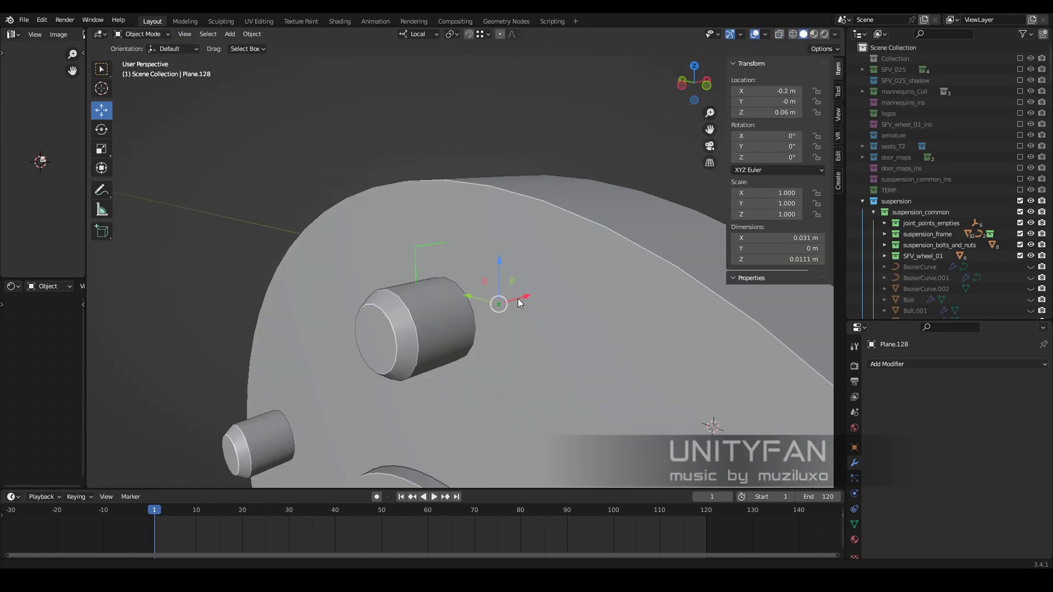
click(905, 365)
Add a Screw modifier with the revolve axis set, Shade Smooth, and enable Merge.
click(840, 291)
click(985, 442)
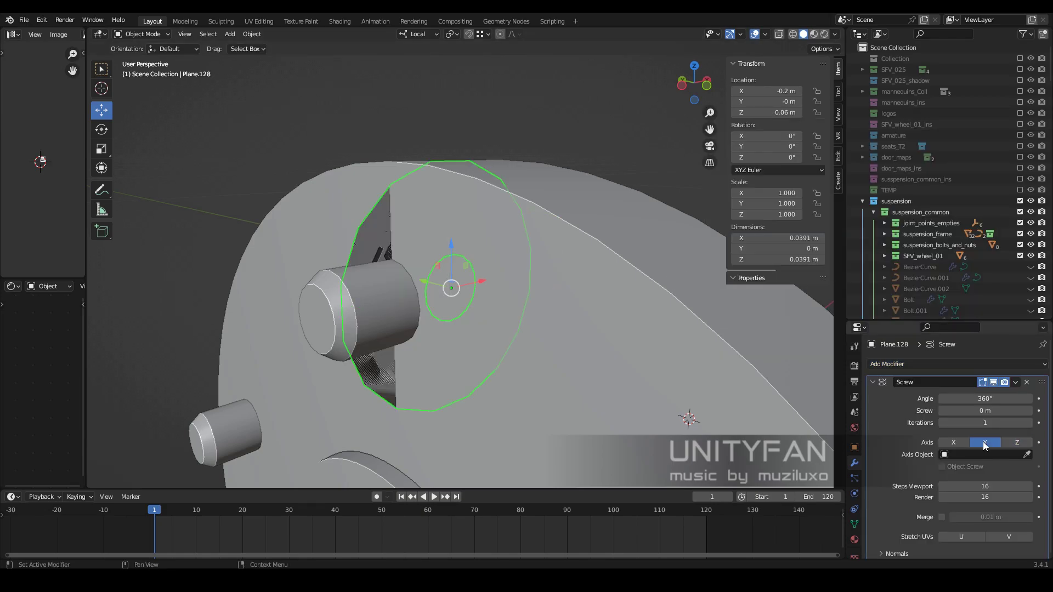
right_click(443, 312)
click(442, 313)
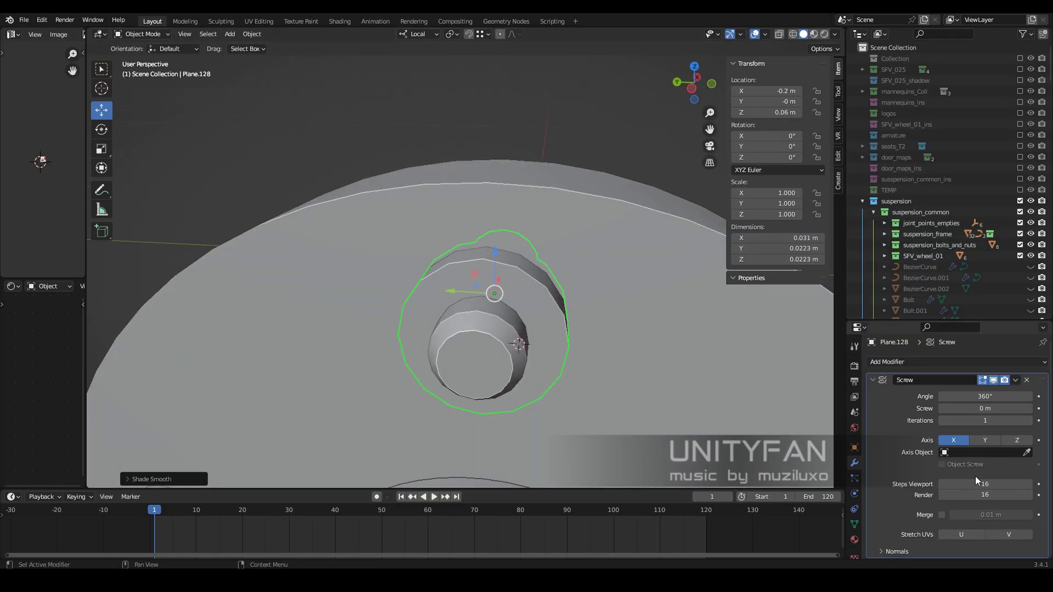
click(942, 516)
middle_drag(494, 329, 529, 345)
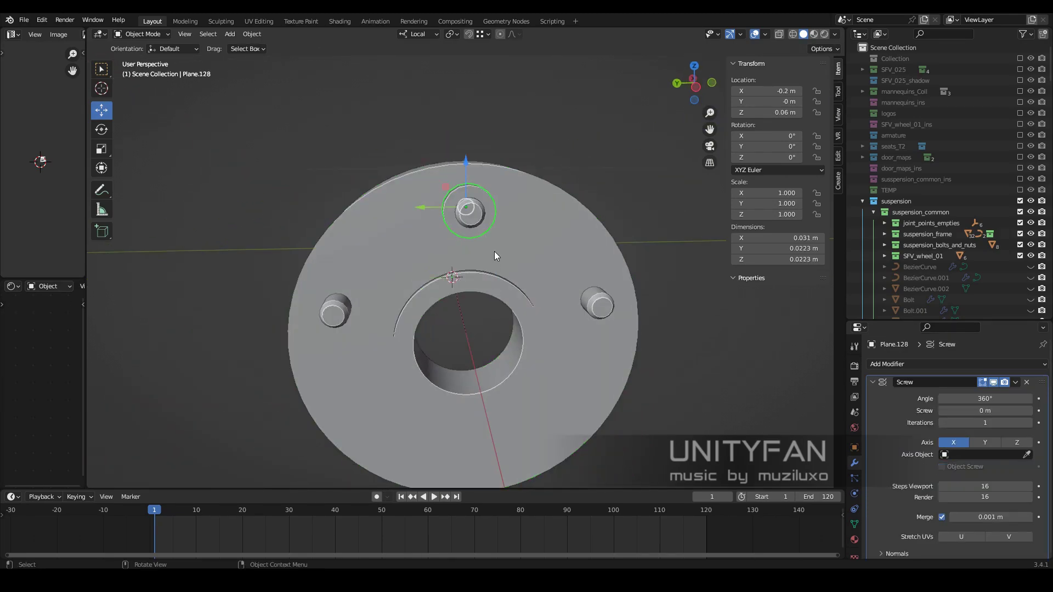
Set the pivot to the 3D cursor and try duplicating the cutter at 72° and 144°.
click(451, 34)
click(483, 82)
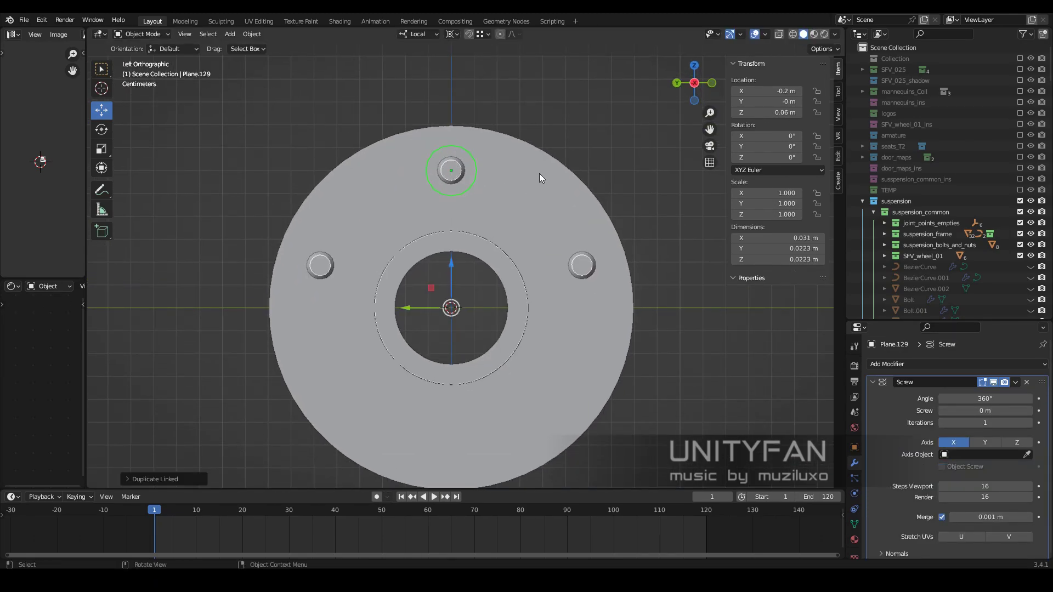
key(ctrl+z)
key(shift+d)
right_click(557, 159)
click(783, 138)
text(72)
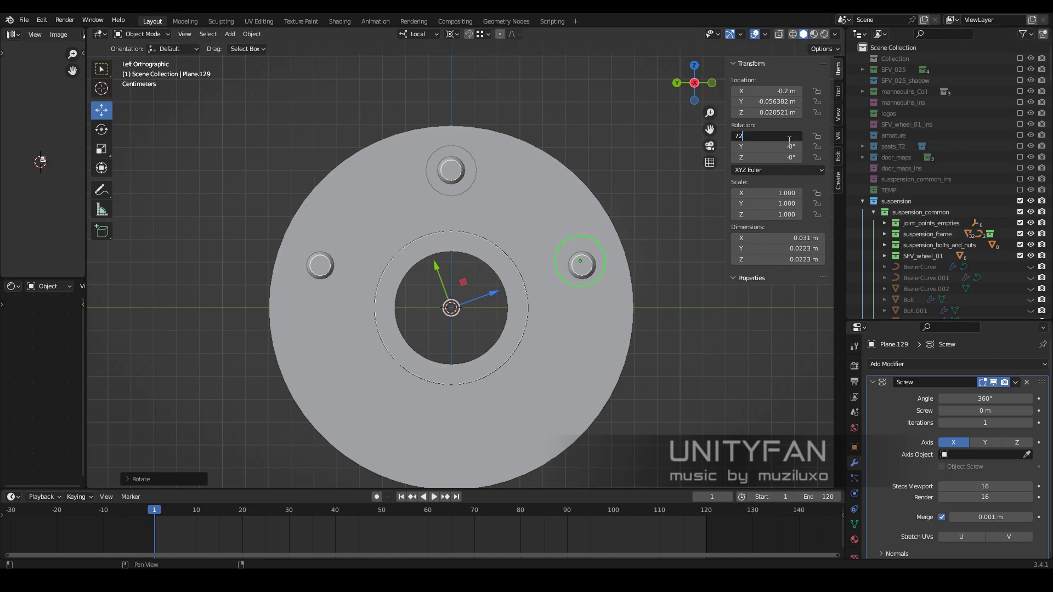
key(Return)
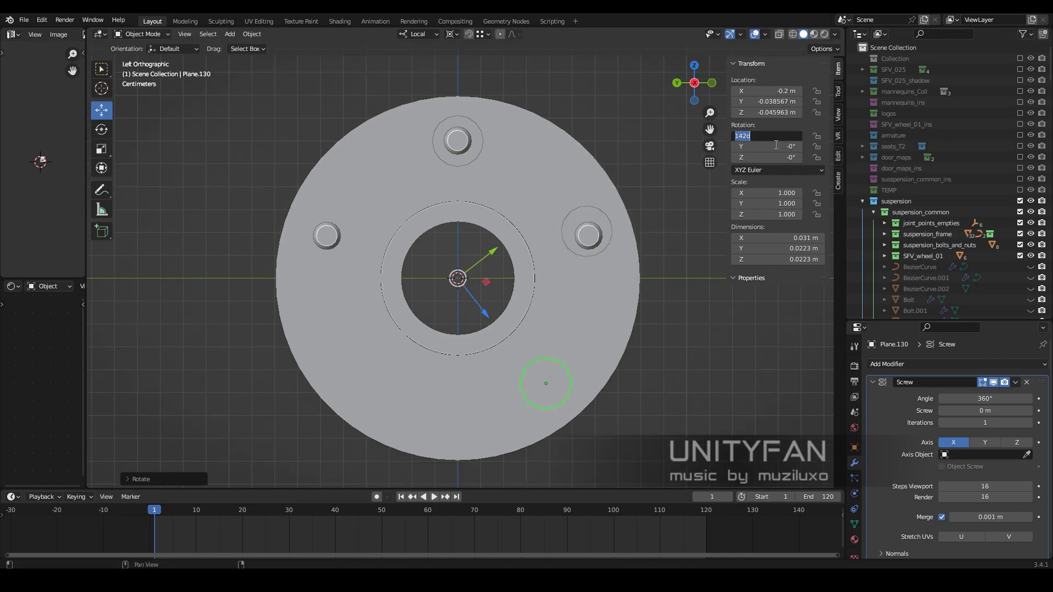
key(Return)
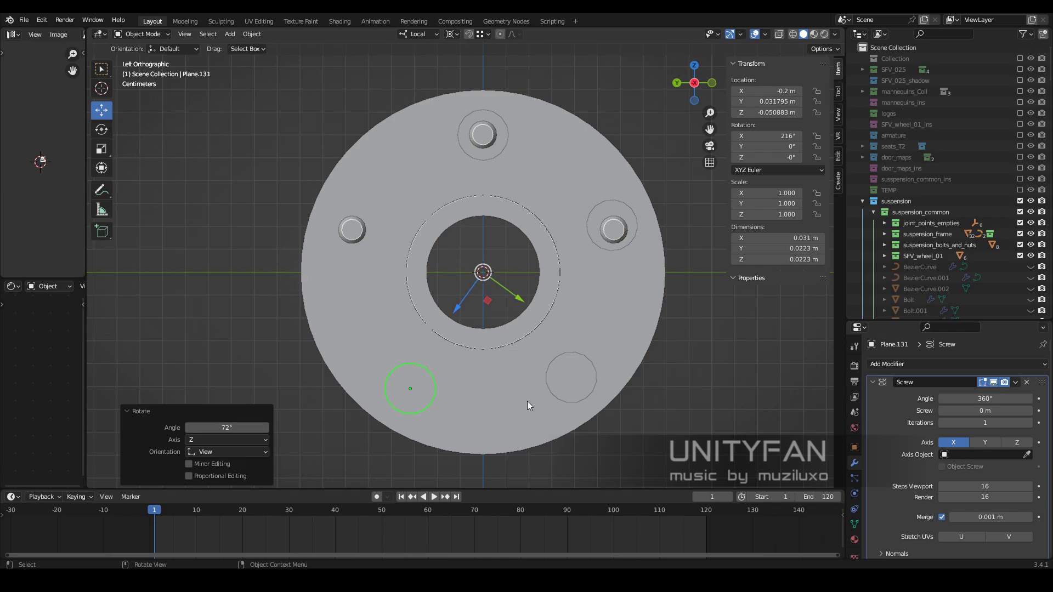
key(ctrl+z)
key(ctrl+z)
key(ctrl+z)
Rotate the cutter copy around the hub, correcting it to exactly 72°.
mouse_move(509, 203)
middle_down()
mouse_move(506, 179)
mouse_move(567, 215)
middle_up()
key(shift+z)
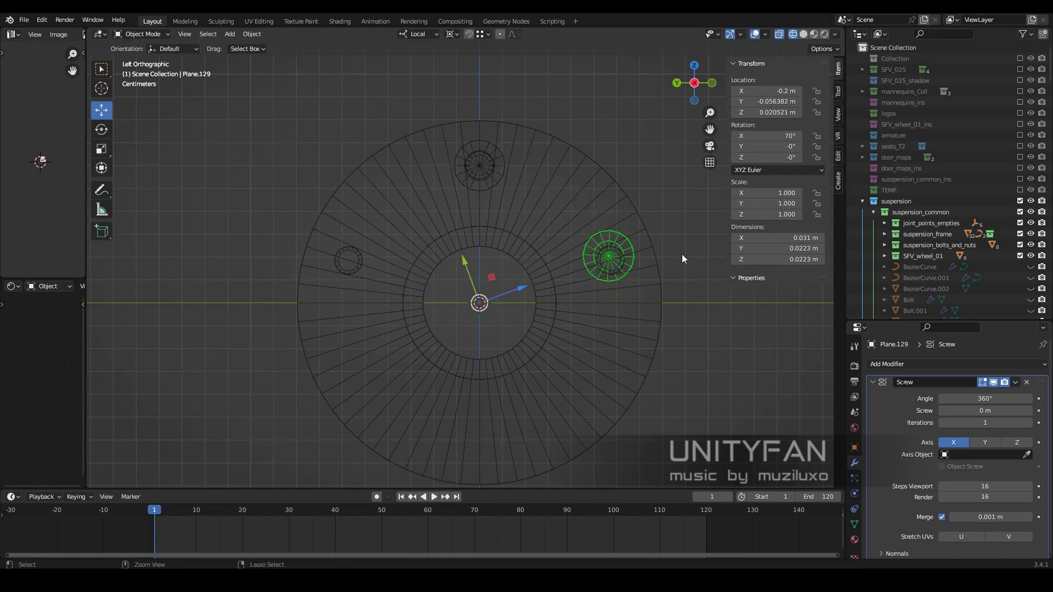
key(ctrl+z)
text(r75)
key(Return)
text(72)
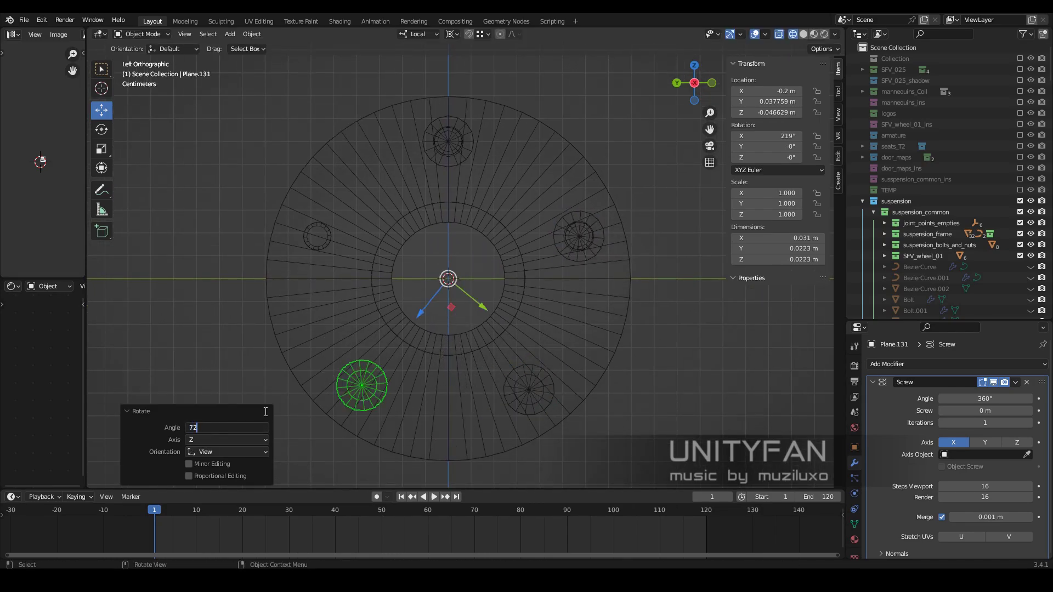
key(Return)
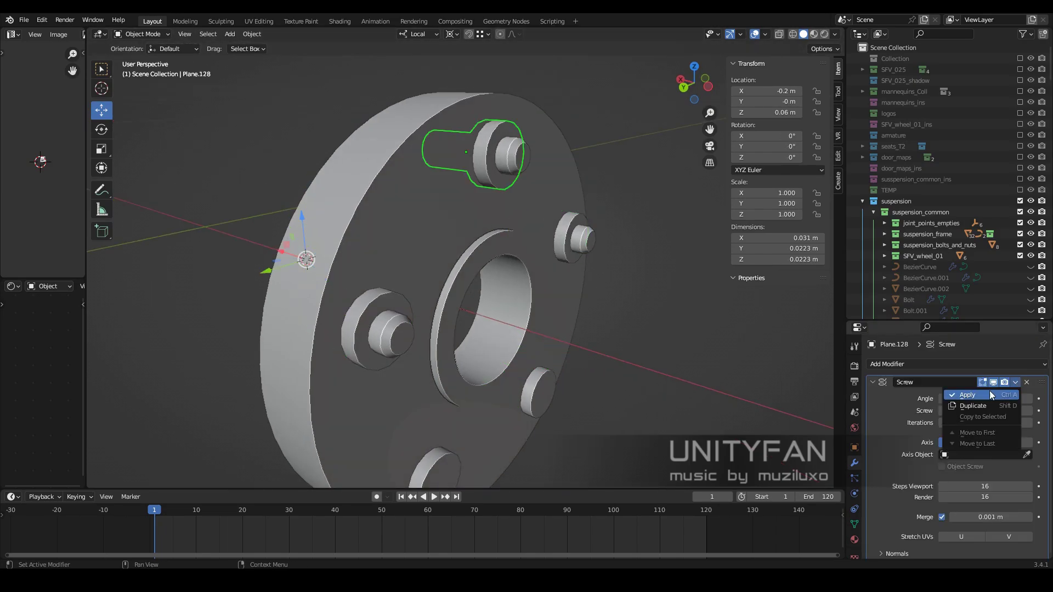
Apply the Screw modifier, then cut the ring with an applied Boolean Difference placed before WeightedNormal.
click(990, 394)
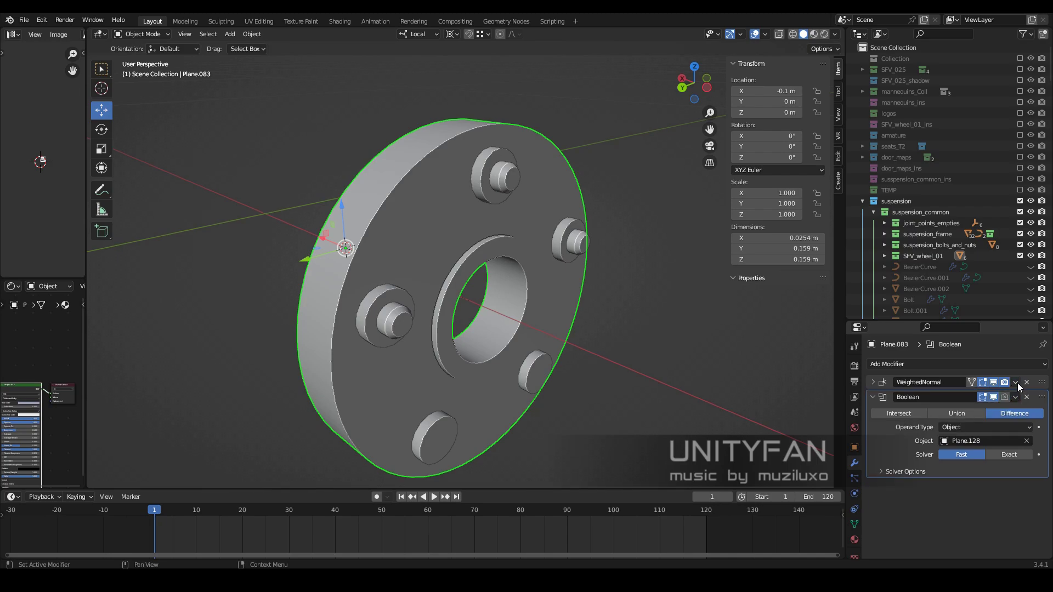
click(990, 488)
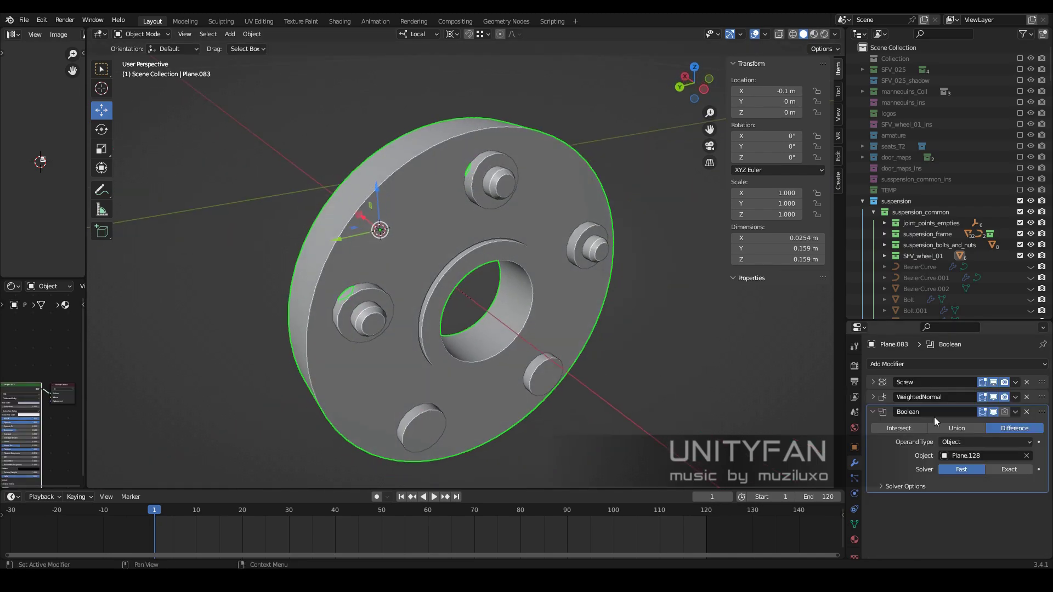
click(978, 444)
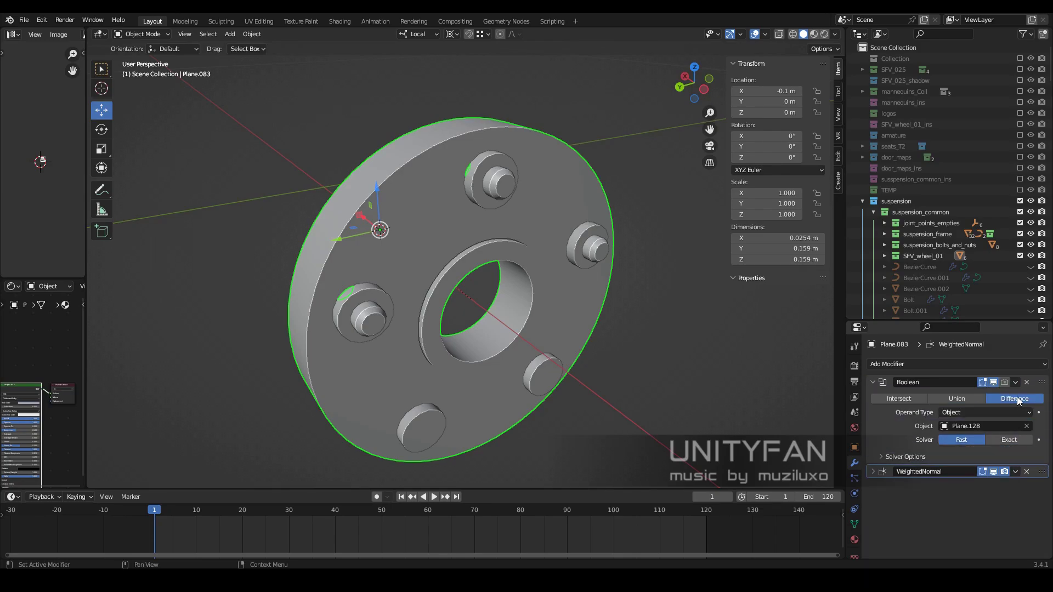
click(1016, 383)
click(967, 395)
Inspect the cut ring in edit mode, then view the full wheel close up around the hub bolts.
key(Tab)
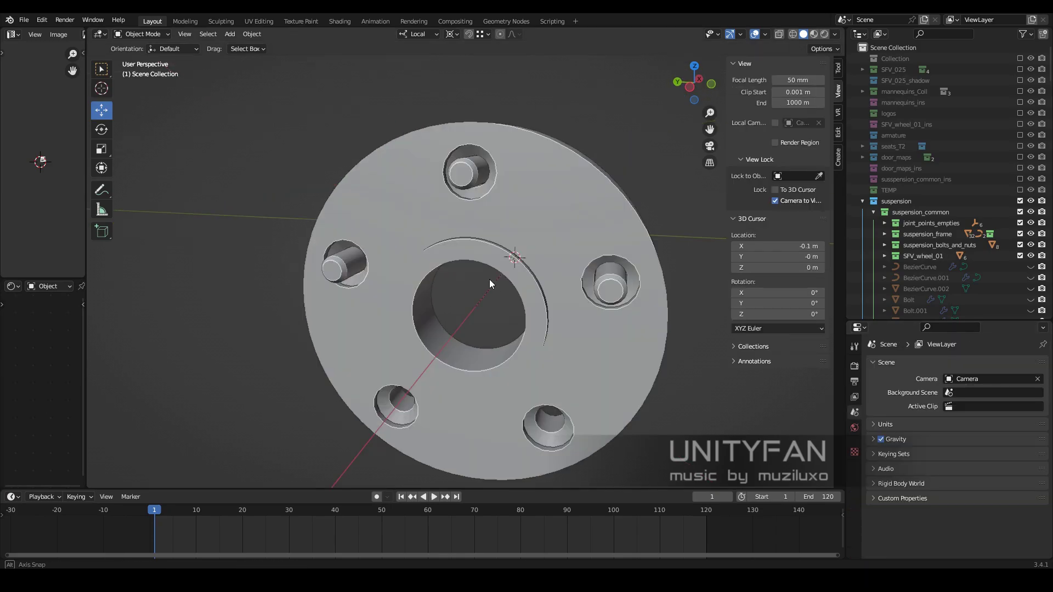
alt+middle_drag(495, 279, 489, 298)
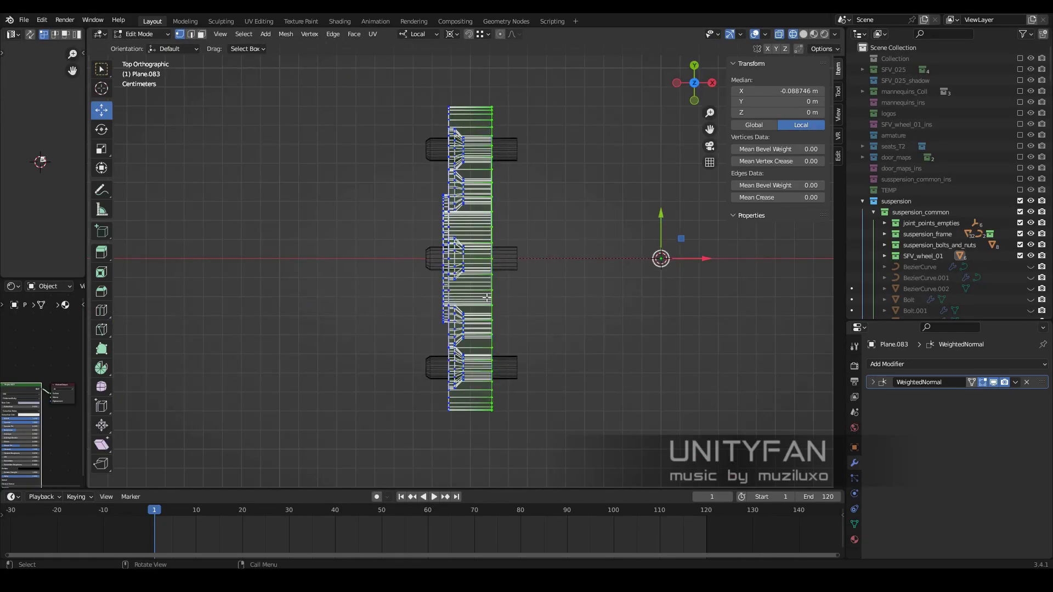
scroll(506, 252, up, 2)
mouse_move(482, 230)
middle_down()
mouse_move(487, 288)
mouse_move(593, 305)
middle_up()
key(Tab)
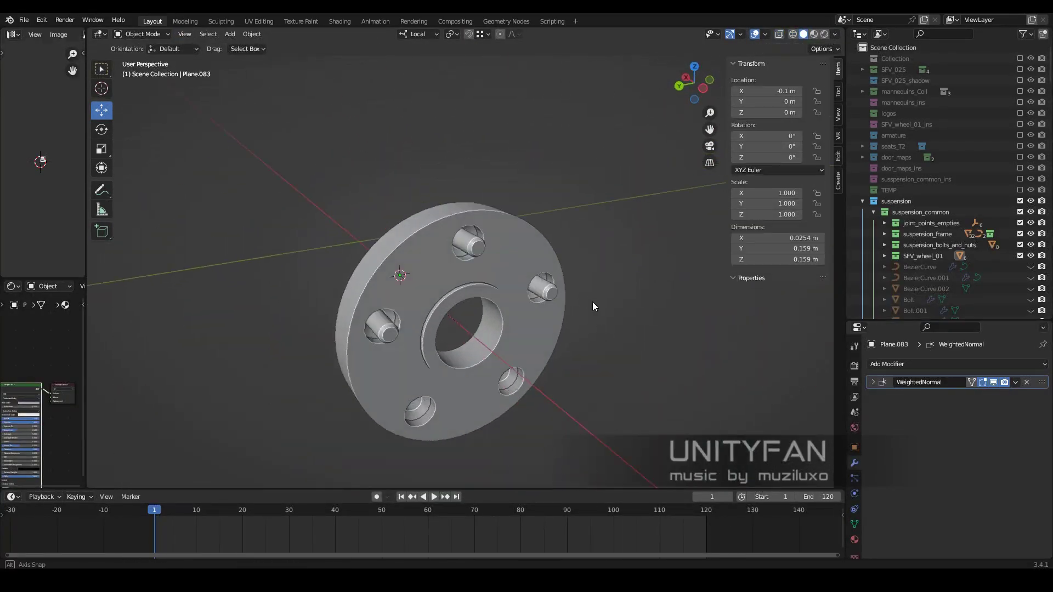
key(KP_Divide)
mouse_move(485, 286)
middle_down()
mouse_move(515, 277)
mouse_move(495, 294)
mouse_move(462, 121)
middle_up()
scroll(514, 278, up, 3)
scroll(497, 288, up, 2)
Merge the hub ring's duplicate vertices by distance, removing 80 vertices.
key(Tab)
click(504, 226)
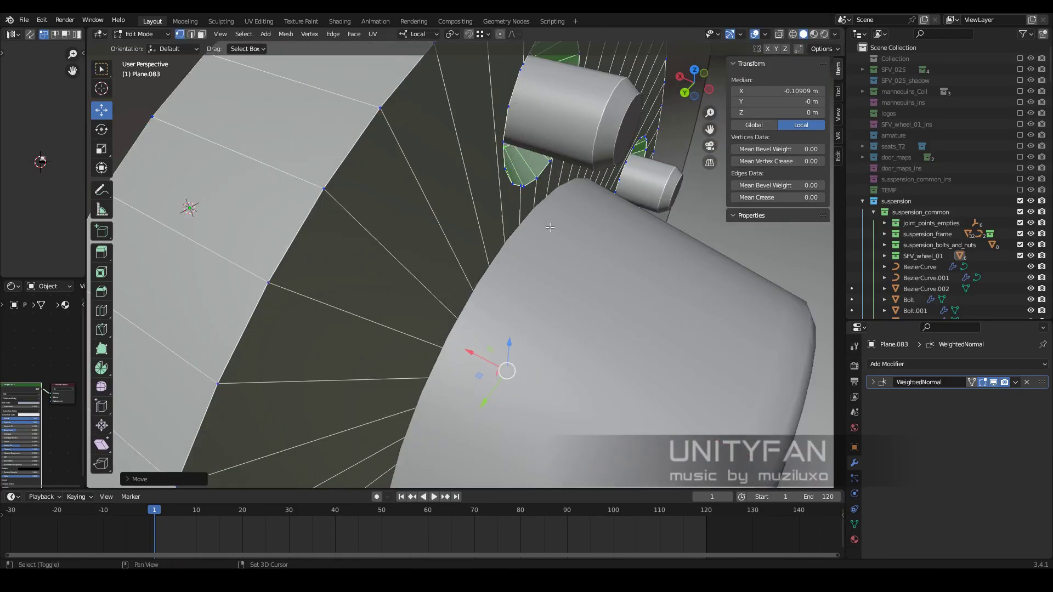
key(a)
middle_drag(504, 226, 489, 240)
key(m)
key(Tab)
scroll(489, 241, down, 5)
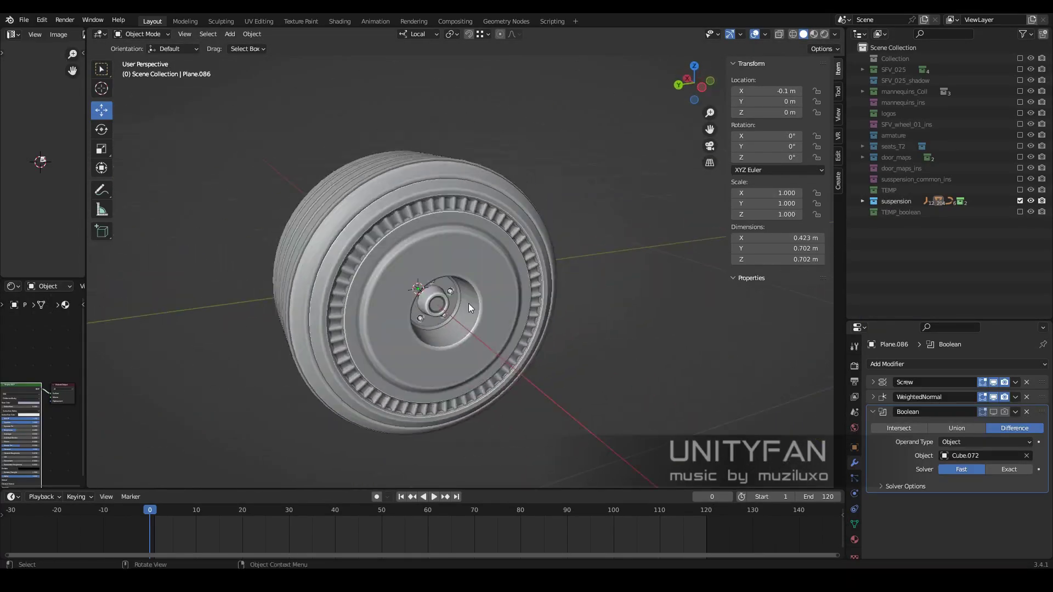
Play and scrub the suspension animation, viewing the wheel and motor from several angles.
click(433, 497)
mouse_move(434, 508)
mouse_down()
mouse_move(354, 508)
mouse_move(647, 509)
mouse_move(563, 547)
mouse_up()
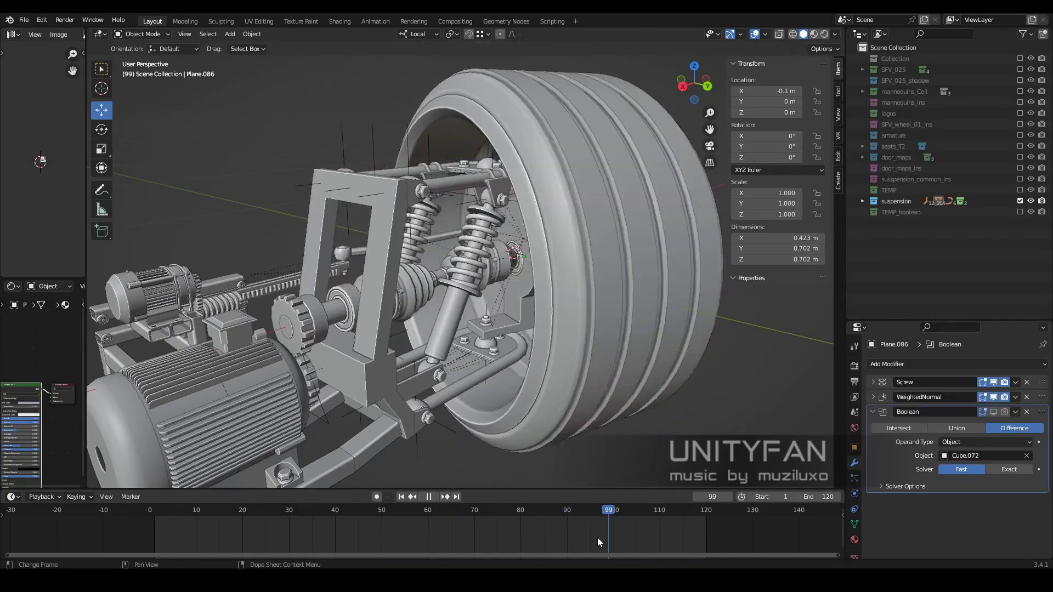
key(space)
mouse_move(519, 377)
middle_down()
mouse_move(639, 363)
mouse_move(514, 408)
middle_up()
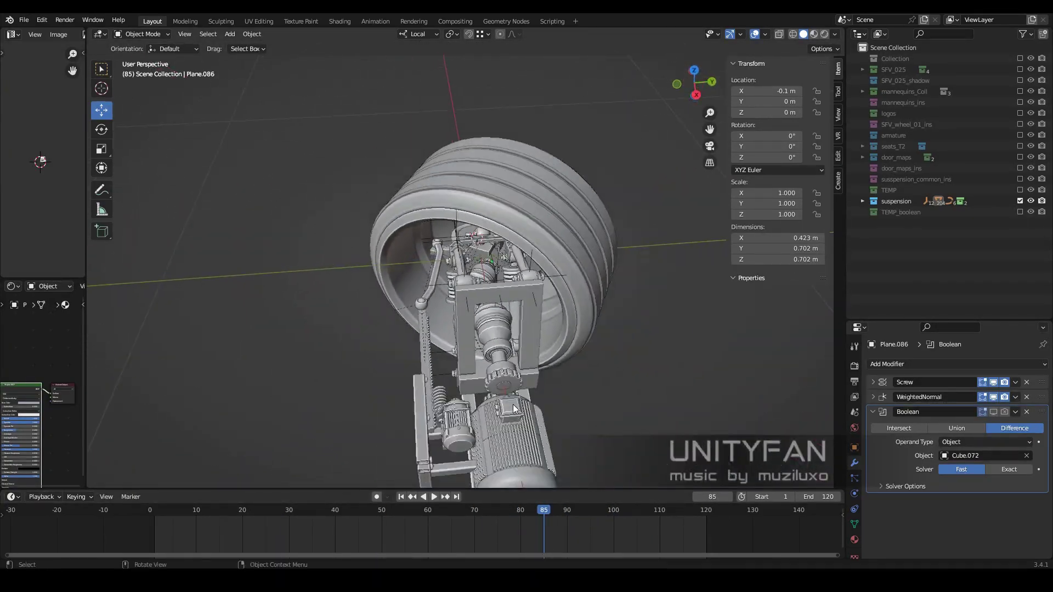
mouse_move(416, 384)
middle_down()
mouse_move(399, 310)
mouse_move(389, 357)
mouse_move(607, 294)
mouse_move(620, 406)
mouse_move(538, 438)
middle_up()
click(251, 529)
key(space)
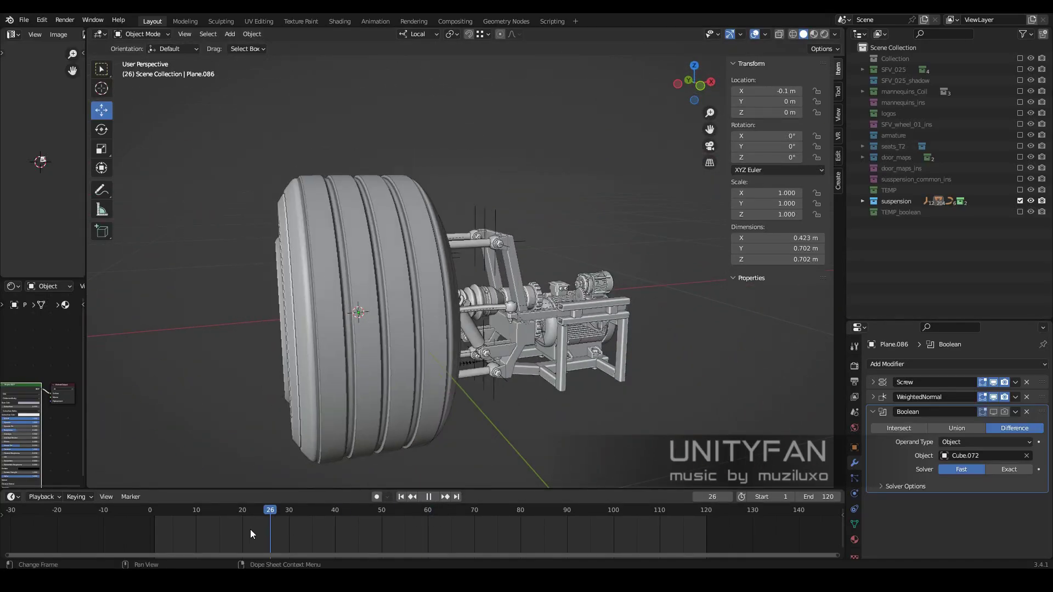
Hide the lone 'suspension' collection and show SFV_025 and susspension_common_ins.
click(1021, 201)
click(1020, 69)
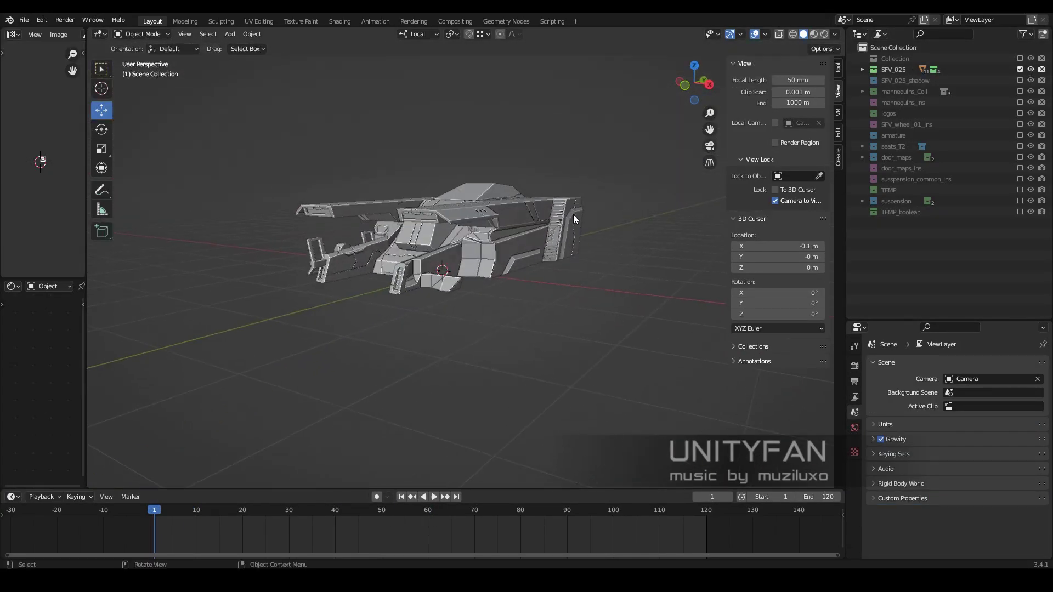
middle_drag(573, 215, 656, 356)
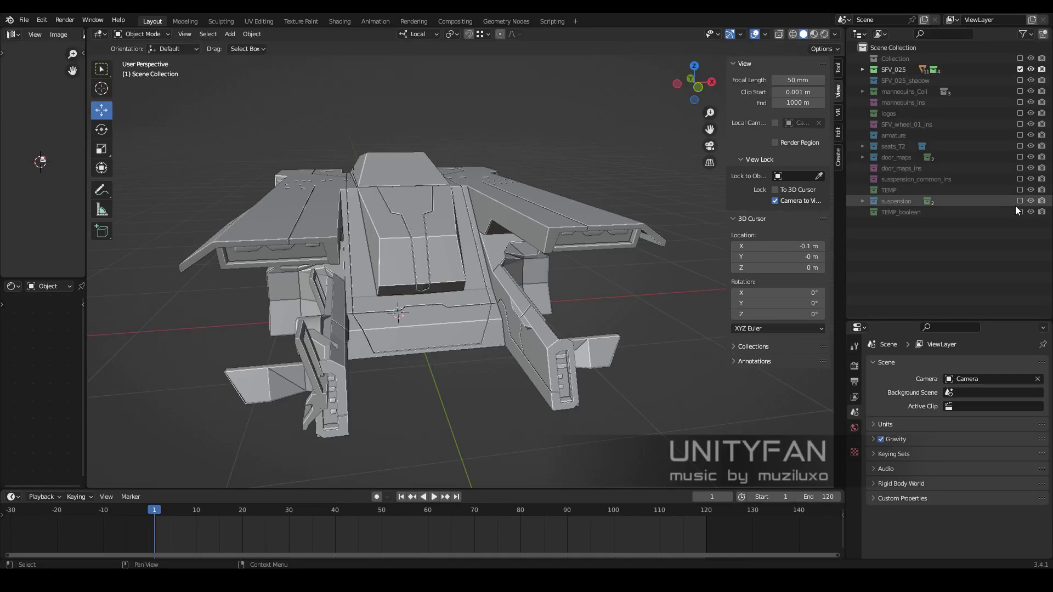
click(1020, 179)
middle_drag(624, 171, 554, 239)
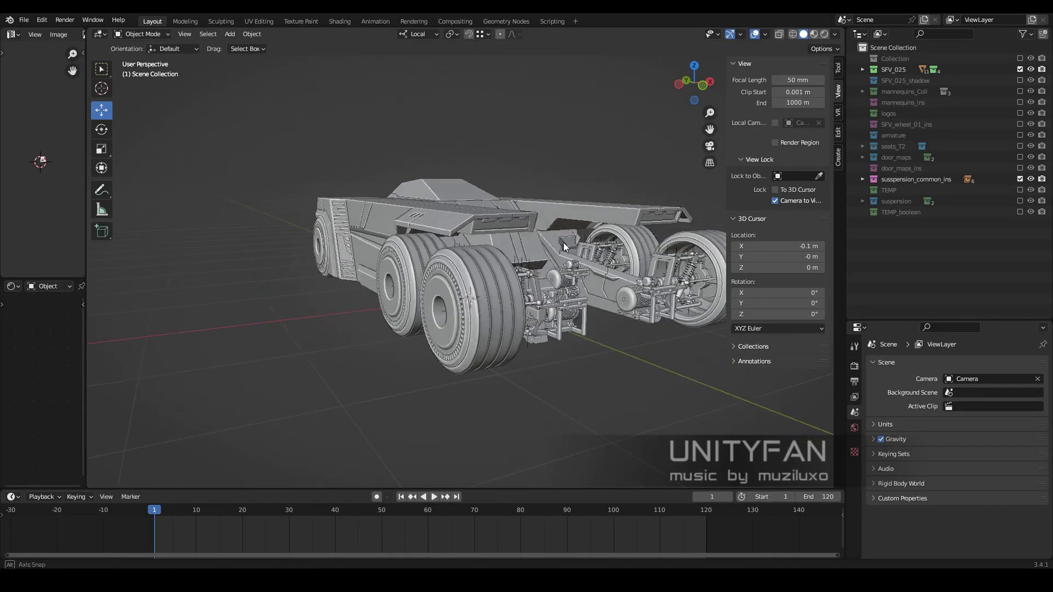
Duplicate the left suspension unit in global orientation and show the SFV_025_shadow collection.
middle_drag(350, 222, 475, 304)
key(KP_1)
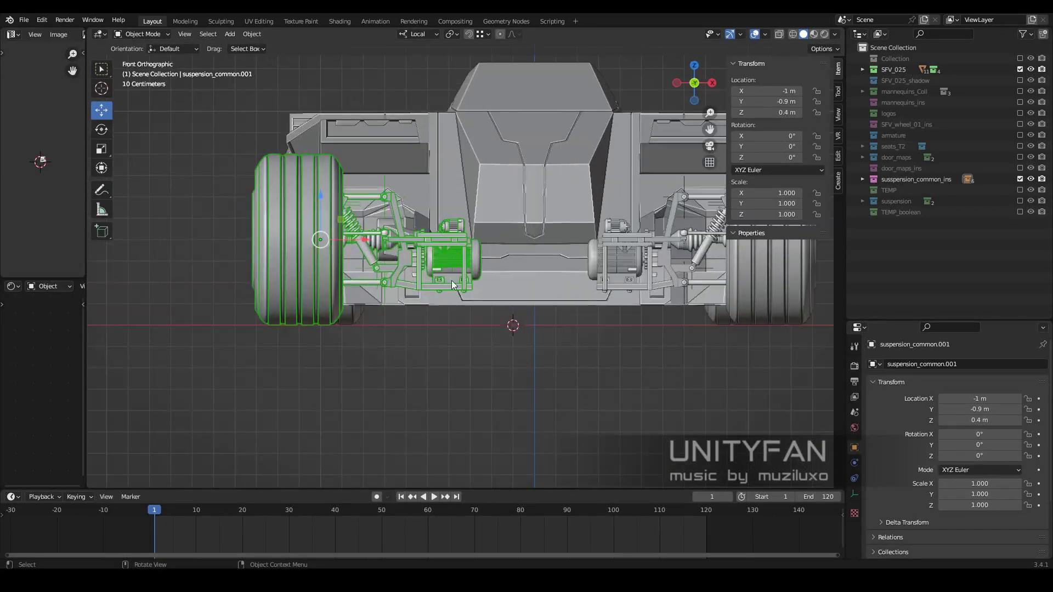
key(shift+d)
middle_drag(450, 64, 483, 232)
key(KP_1)
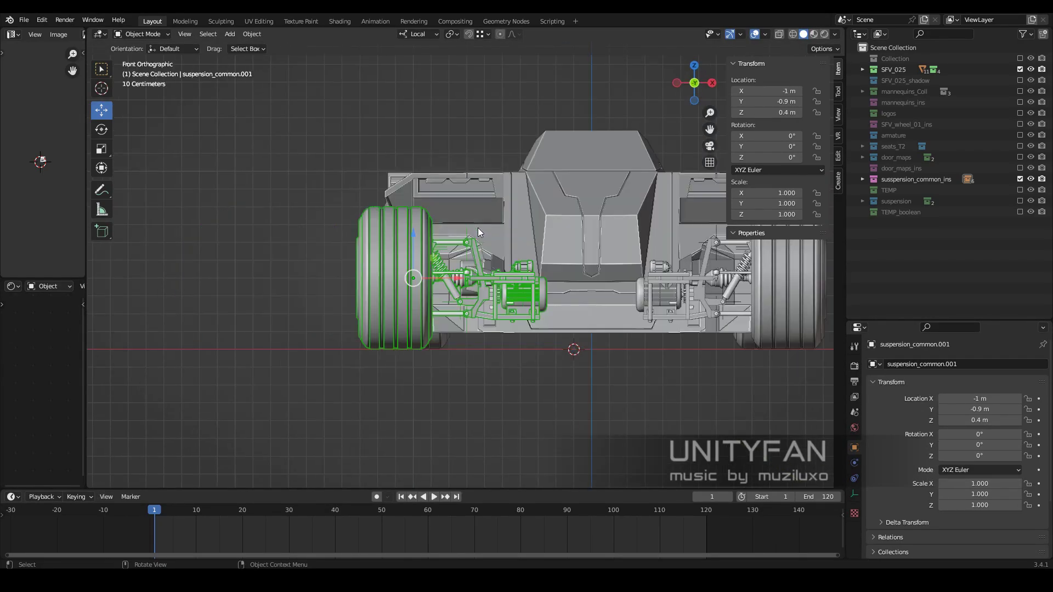
click(418, 34)
click(465, 65)
scroll(480, 278, down, 3)
mouse_move(555, 297)
middle_down()
mouse_move(558, 305)
mouse_move(454, 339)
mouse_move(598, 308)
mouse_move(493, 318)
middle_up()
key(KP_1)
click(660, 296)
scroll(660, 295, up, 2)
click(1020, 80)
Preview the vehicle in material shading and check the mirrored body panel in wireframe.
click(512, 381)
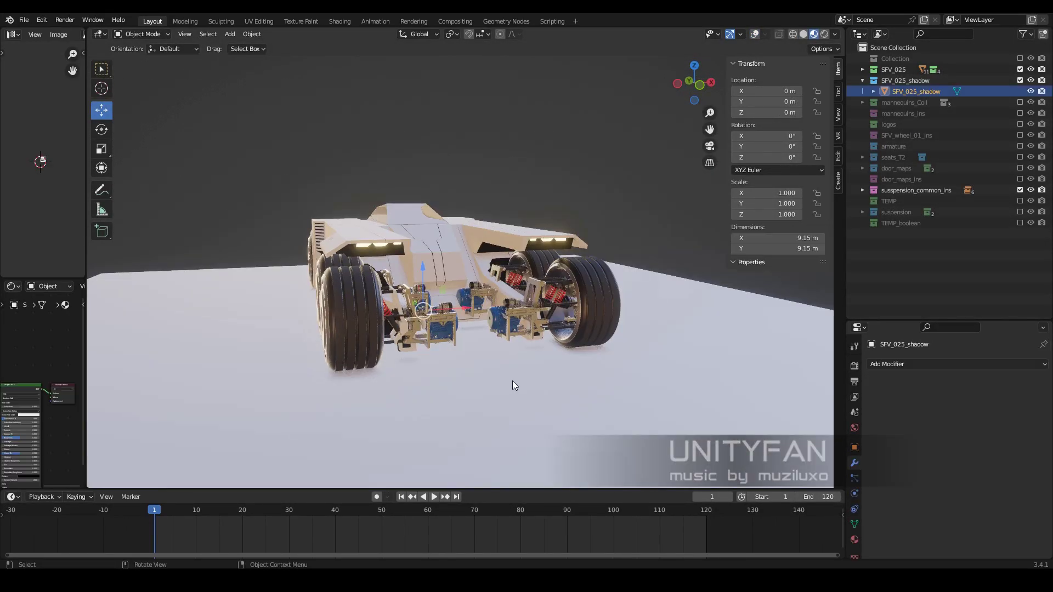
mouse_move(512, 380)
middle_down()
mouse_move(490, 356)
mouse_move(535, 351)
mouse_move(432, 314)
mouse_move(472, 352)
mouse_move(520, 351)
mouse_move(500, 325)
mouse_move(504, 361)
mouse_move(532, 401)
middle_up()
click(535, 352)
key(shift+z)
key(shift+z)
key(z)
Connect the shadow plane's Image Texture Alpha to the Principled BSDF Alpha.
click(535, 371)
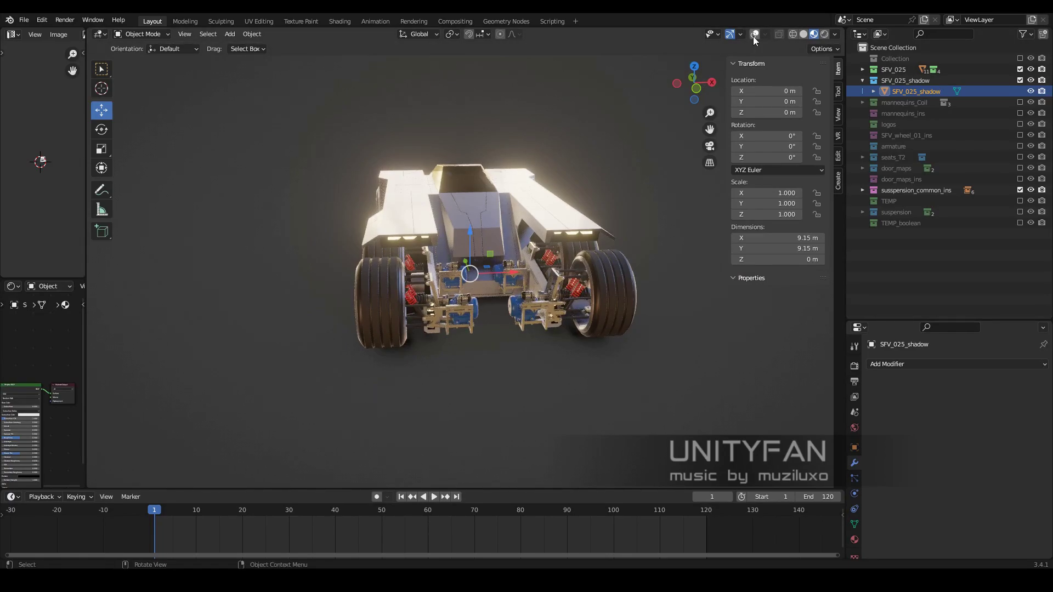
drag(199, 235, 257, 235)
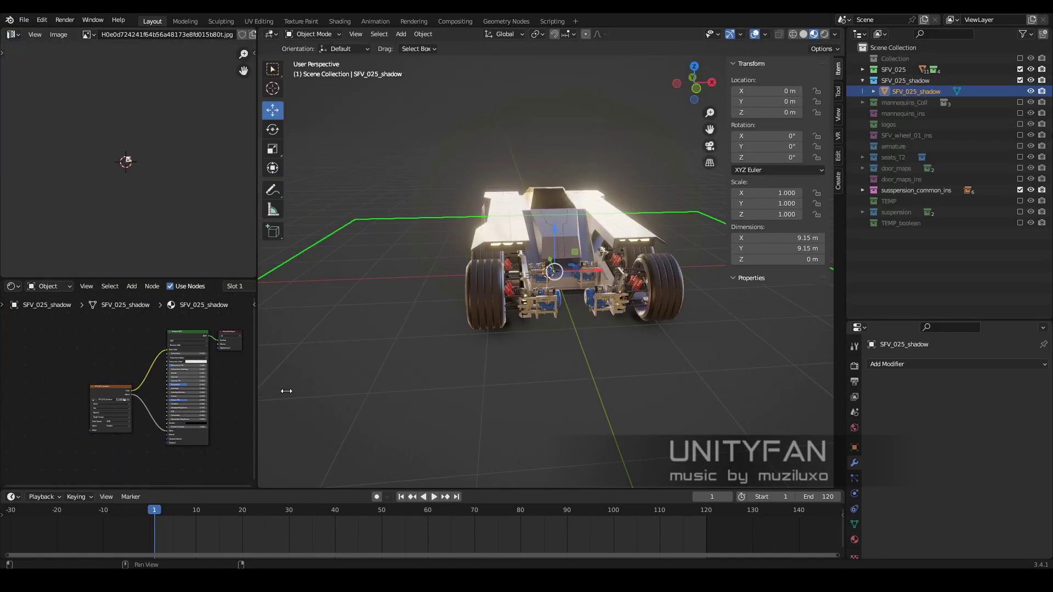
drag(124, 402, 130, 437)
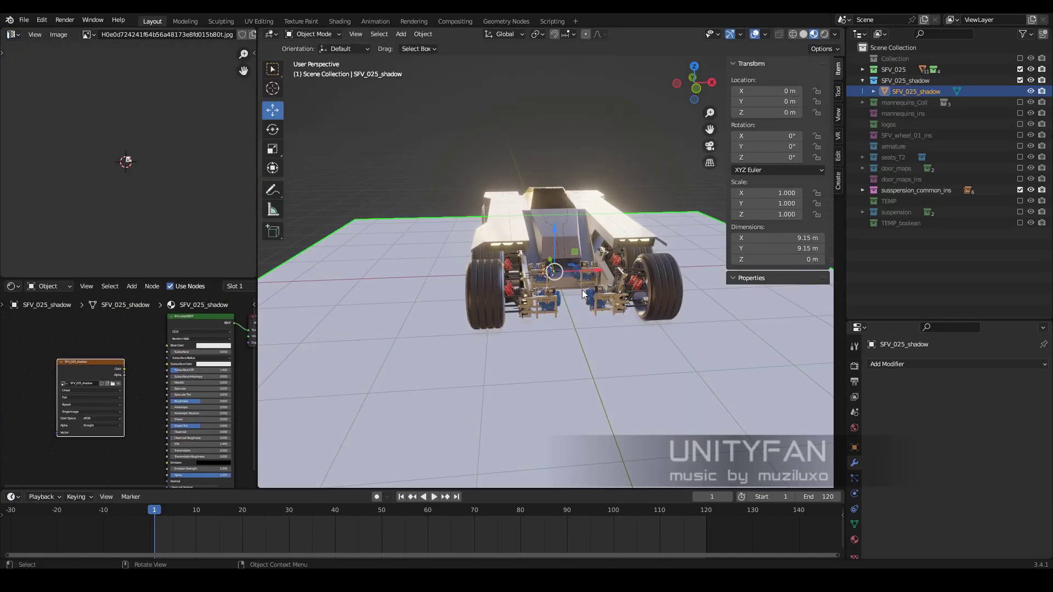
key(n)
scroll(569, 294, up, 3)
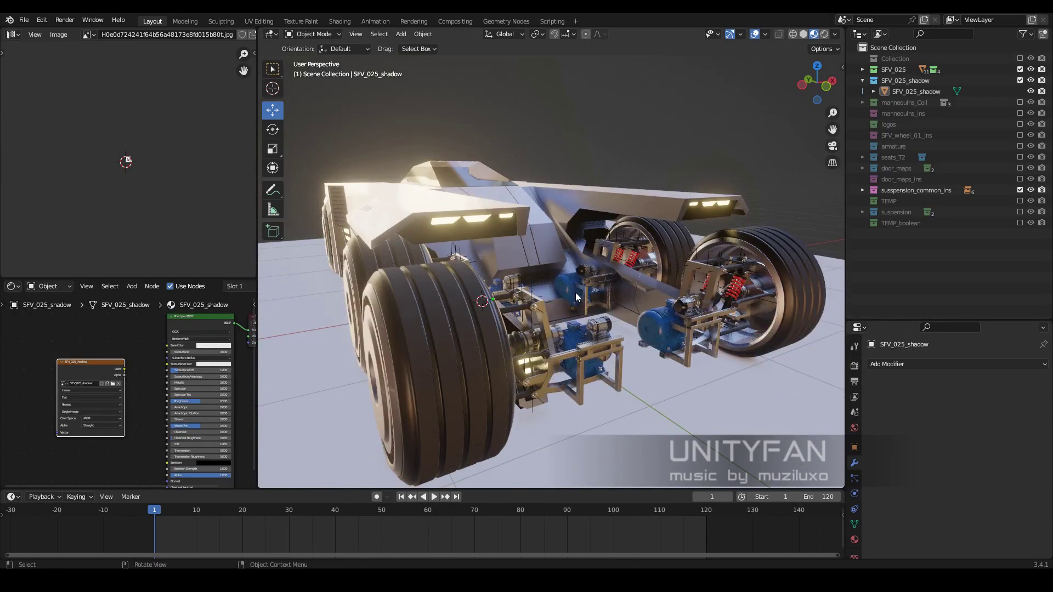
mouse_move(576, 297)
middle_down()
mouse_move(648, 328)
mouse_move(665, 317)
middle_up()
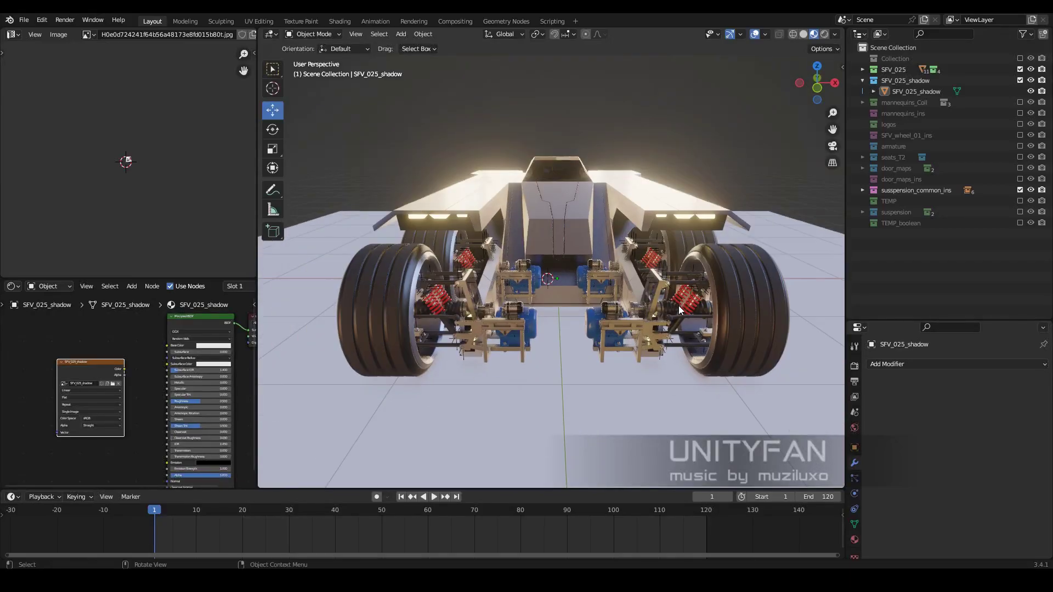
Hide the body, shadow and suspension units, show only 'suspension', and select Plane.085.
click(1020, 69)
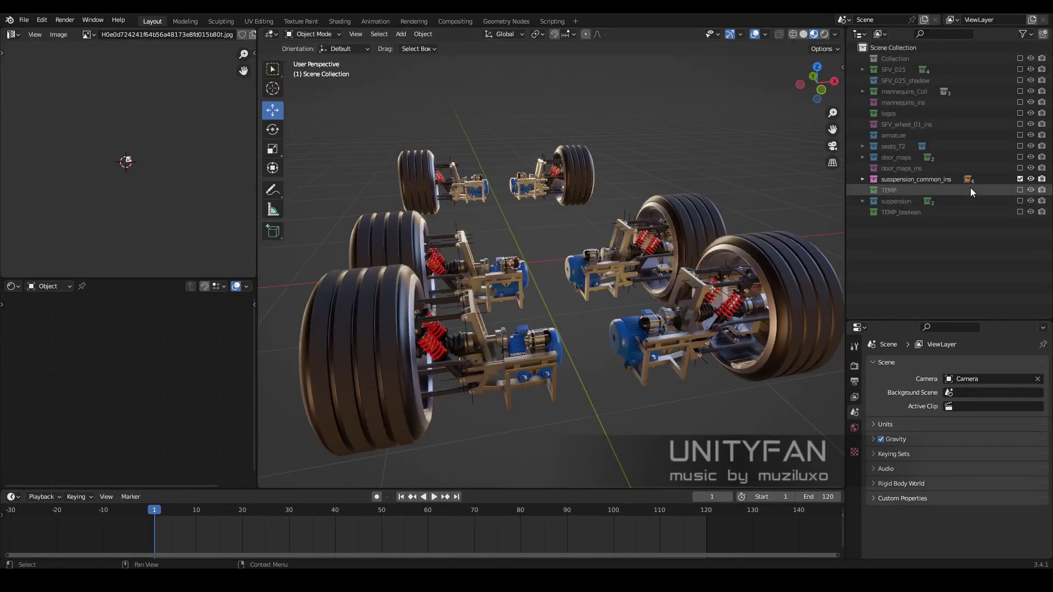
click(1020, 178)
click(1020, 201)
middle_drag(445, 319, 633, 275)
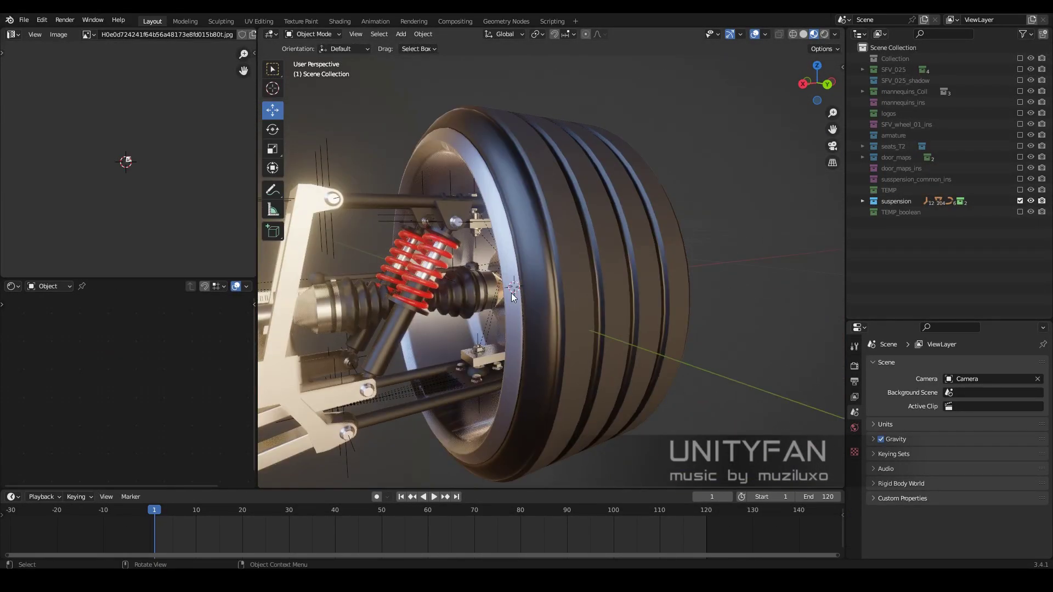
click(558, 317)
key(KP_1)
middle_drag(620, 147, 587, 285)
click(592, 294)
key(KP_1)
Play the suspension animation from frame 58 and inspect the tire and suspension in wireframe.
drag(205, 514, 419, 515)
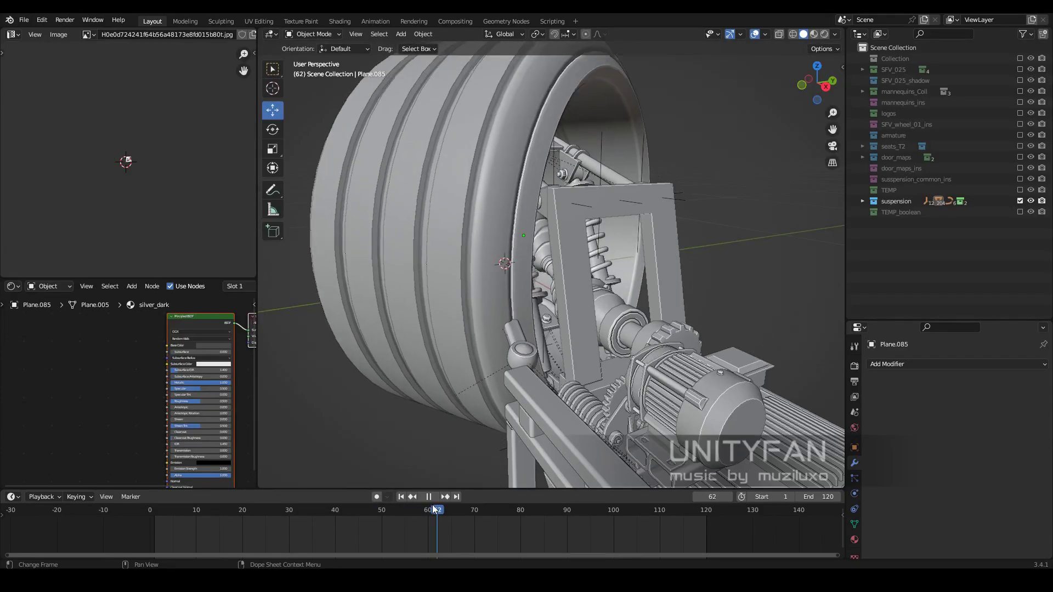
middle_drag(498, 354, 573, 304)
key(space)
drag(363, 519, 164, 518)
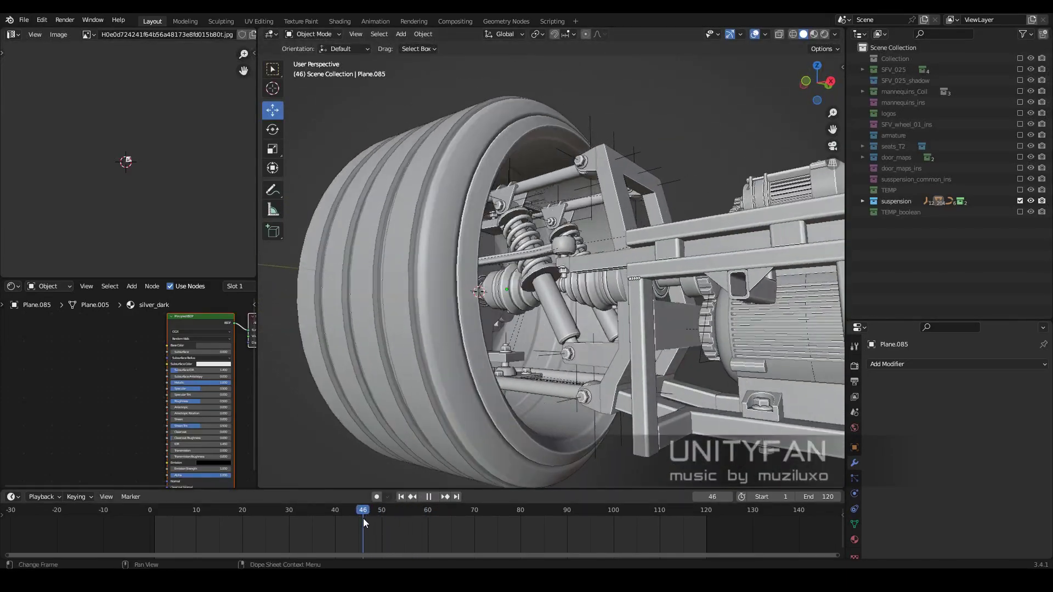
key(Escape)
key(KP_1)
key(shift+z)
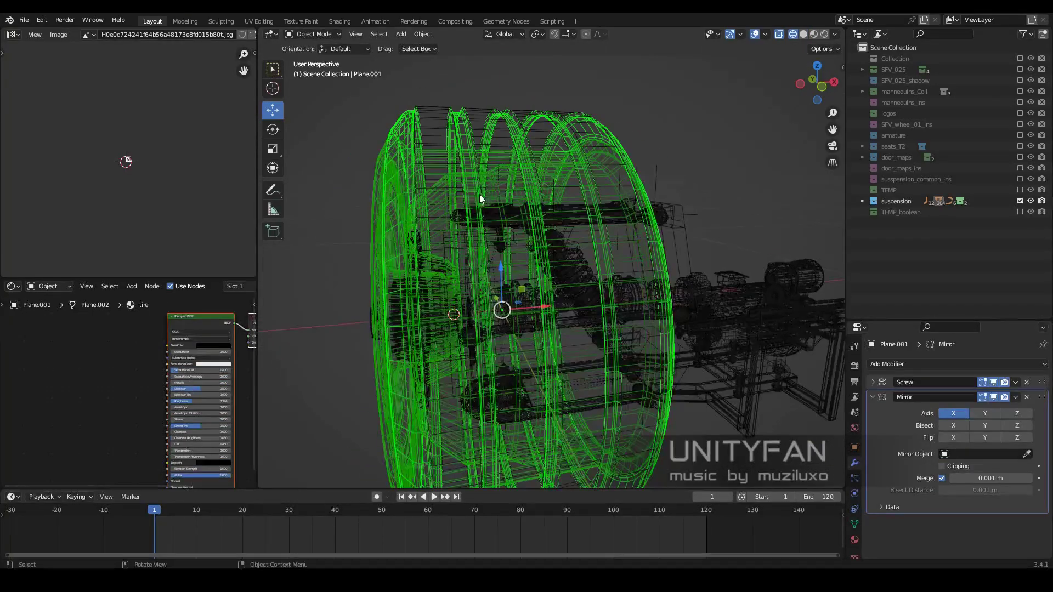
middle_drag(610, 292, 520, 447)
key(shift+z)
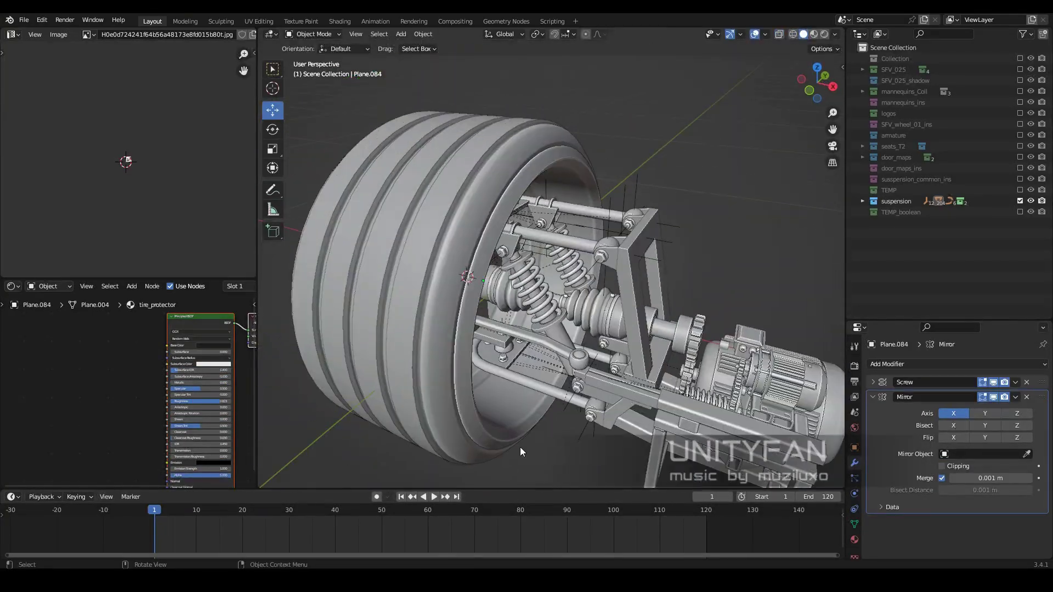
key(space)
mouse_move(498, 390)
middle_down()
mouse_move(453, 367)
mouse_move(667, 347)
middle_up()
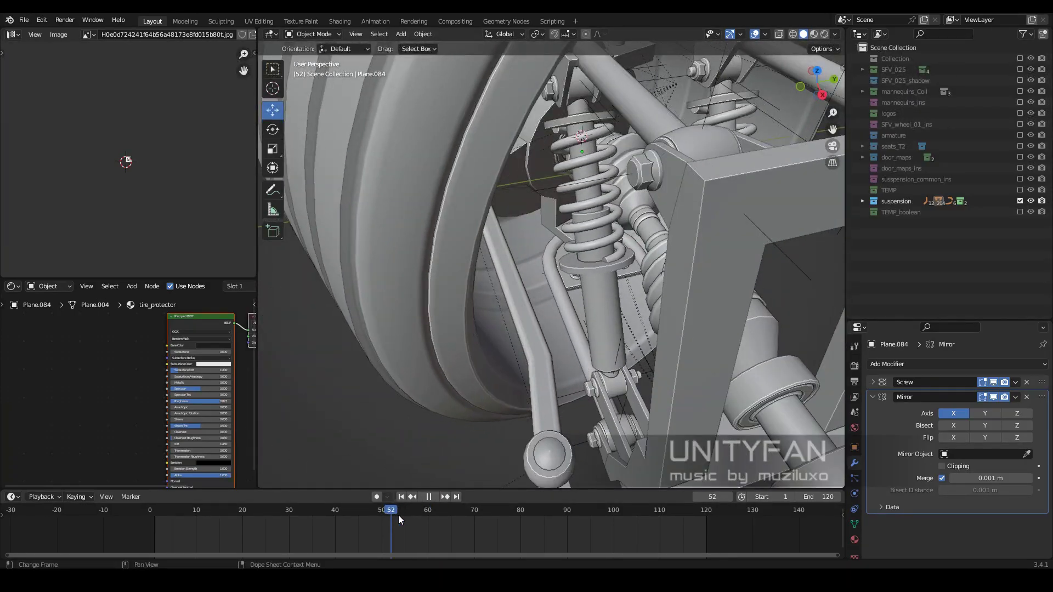
drag(399, 515, 155, 521)
key(space)
Move the wheel part Plane.085 by -0.05 m in the front view.
key(KP_Decimal)
key(KP_1)
key(shift+z)
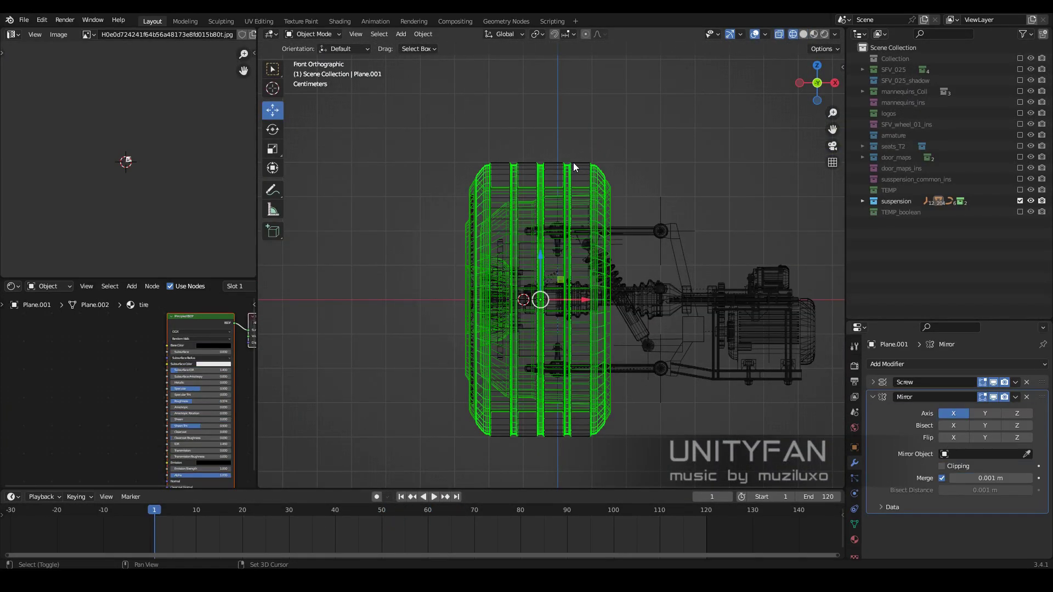
key(shift+z)
middle_drag(574, 162, 465, 190)
key(KP_1)
scroll(522, 249, up, 3)
click(591, 270)
key(g)
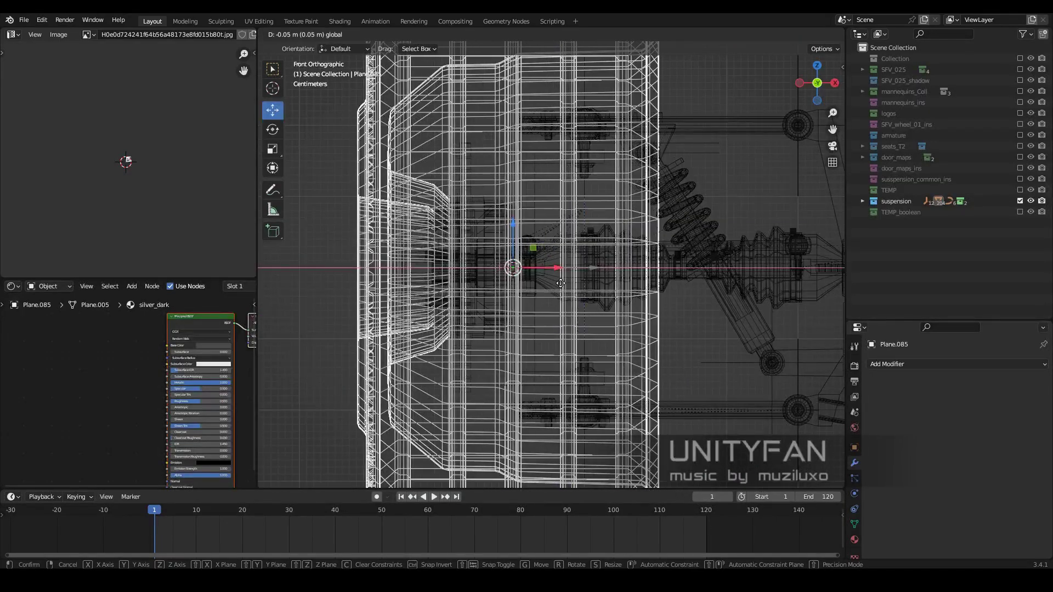
key(Escape)
key(shift+z)
Replay the suspension animation from frame 58 to check the shifted part.
middle_drag(575, 296, 406, 498)
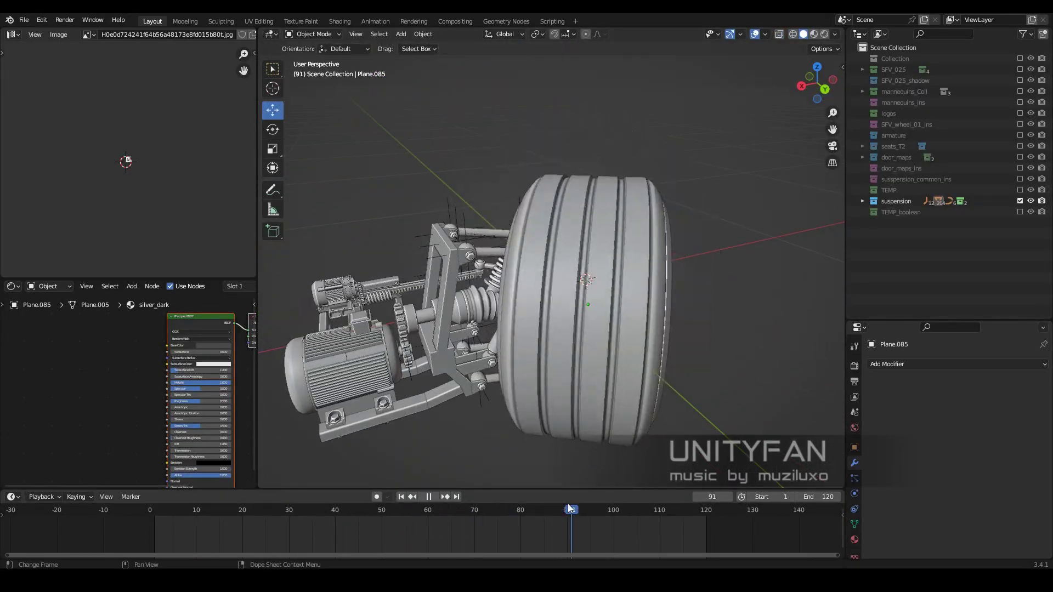
click(441, 498)
scroll(534, 383, up, 4)
mouse_move(483, 417)
middle_down()
mouse_move(533, 383)
mouse_move(504, 312)
middle_up()
click(416, 523)
scroll(502, 309, down, 5)
key(shift+Left)
key(space)
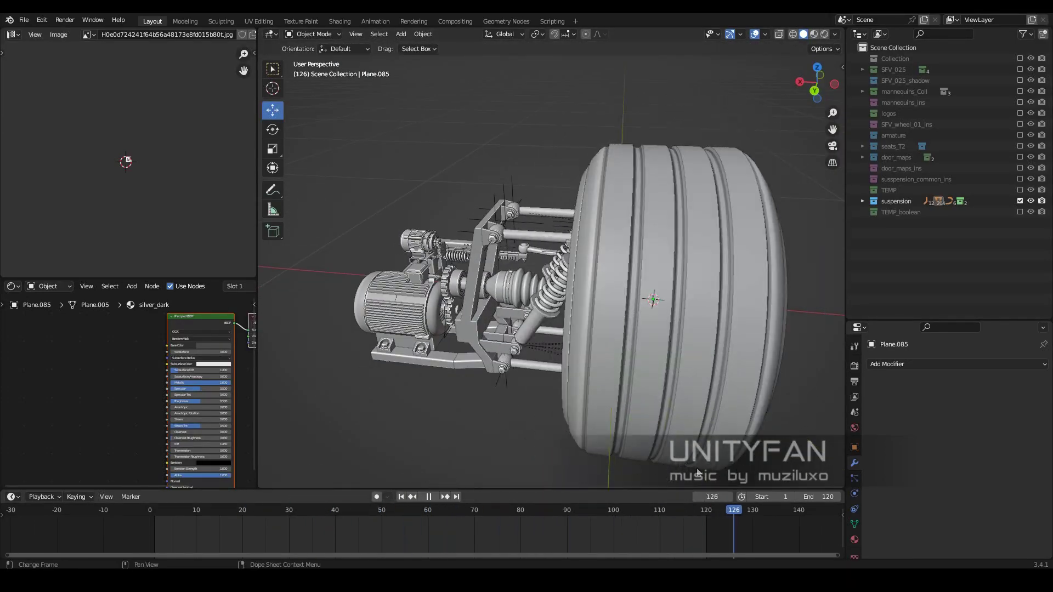
Check the wheel side-on, then hide 'suspension' and show the SFV_025 body collection.
middle_drag(641, 471, 607, 351)
scroll(608, 351, down, 2)
key(space)
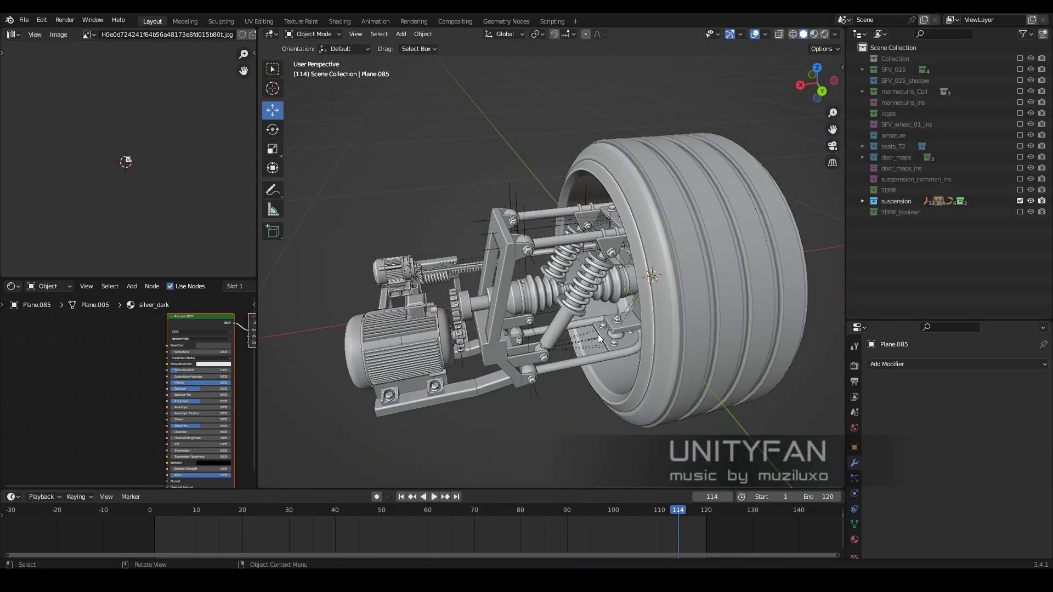
mouse_move(598, 418)
middle_down()
mouse_move(557, 318)
mouse_move(577, 326)
middle_up()
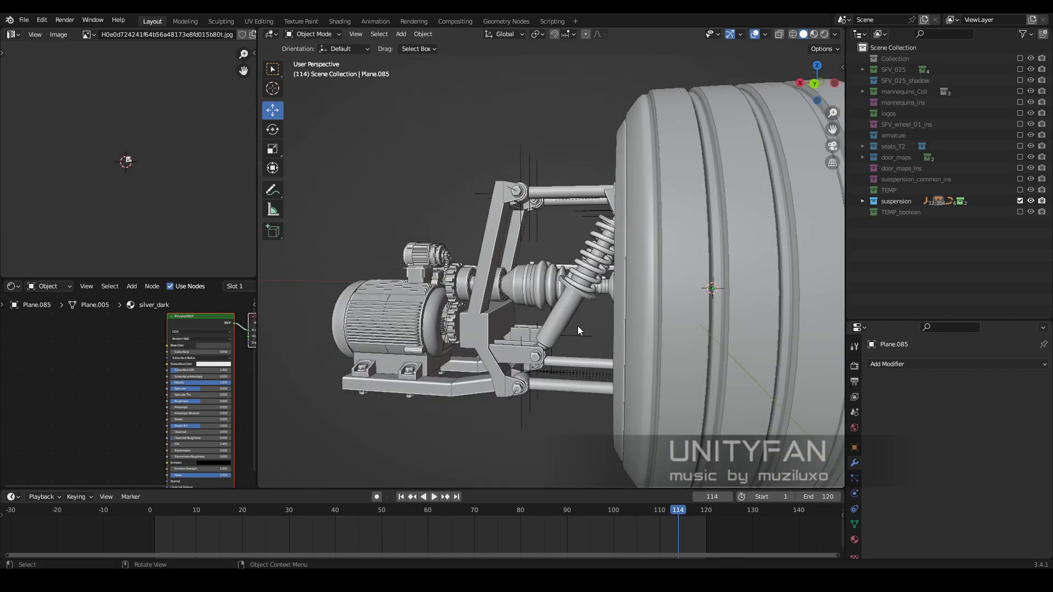
scroll(577, 325, up, 5)
scroll(557, 317, down, 3)
scroll(583, 333, down, 3)
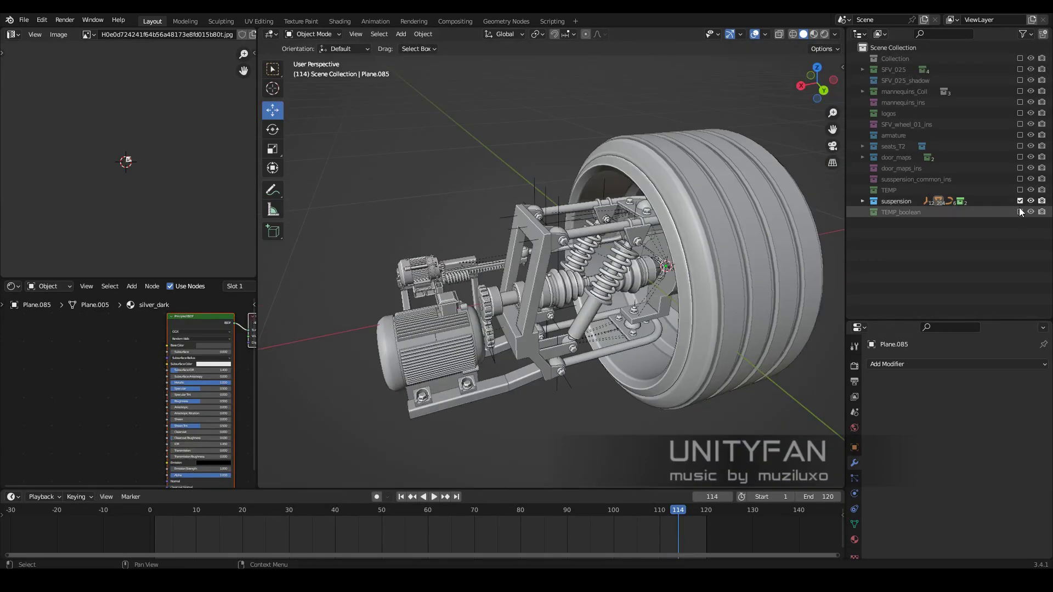
click(1020, 201)
click(1021, 69)
Show the shadow plane and suspension units and view the whole vehicle in material preview.
click(1021, 80)
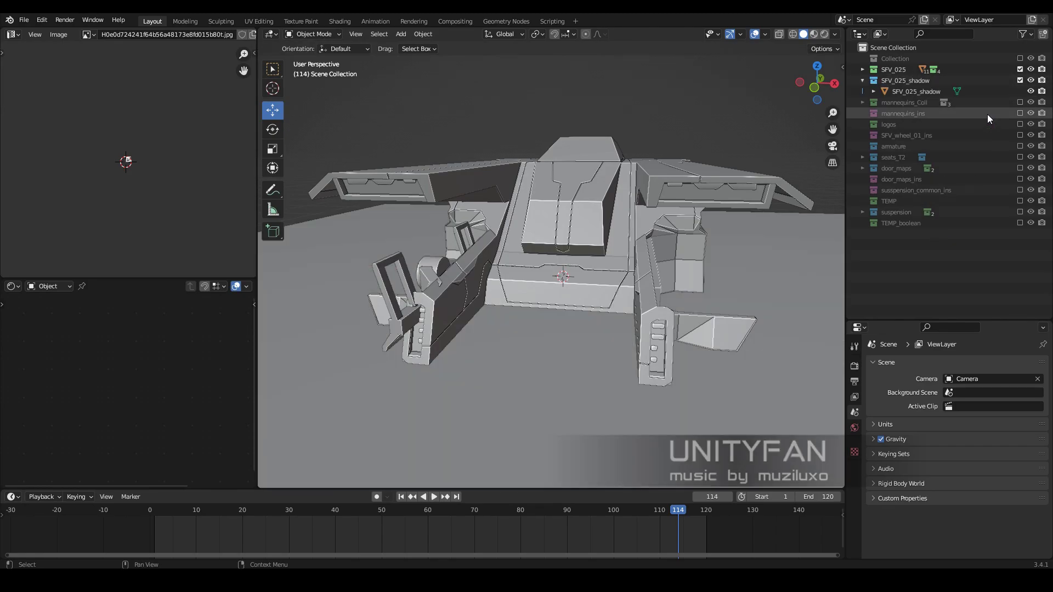
click(1020, 190)
key(z)
middle_drag(692, 249, 696, 329)
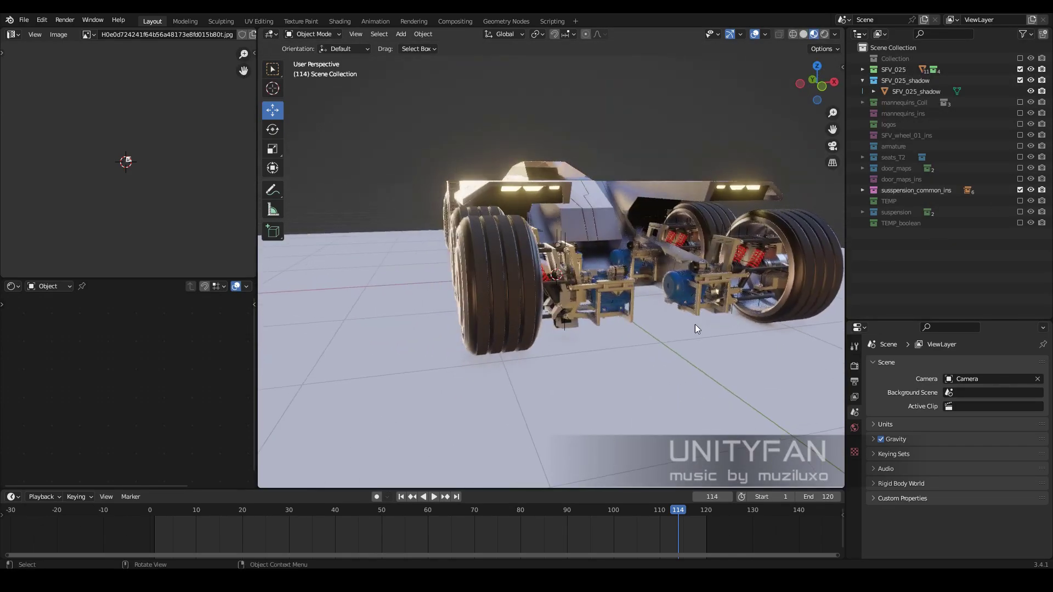
mouse_move(629, 294)
middle_down()
mouse_move(644, 310)
mouse_move(631, 285)
mouse_move(528, 474)
middle_up()
Check the suspension at frames 16 and 56 in solid shading, playing the animation briefly.
click(224, 511)
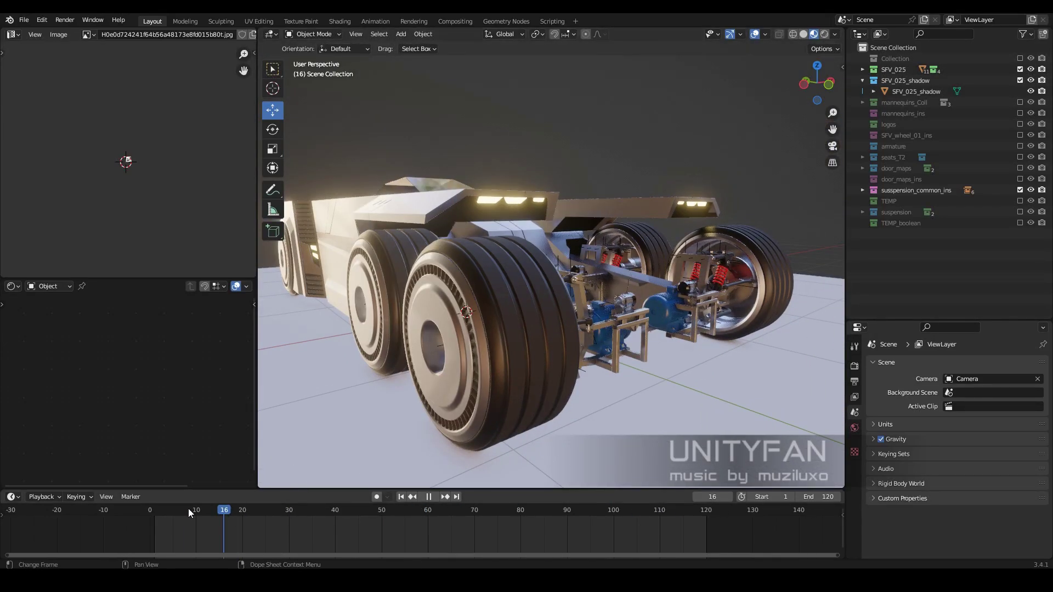
drag(463, 513, 447, 513)
mouse_move(585, 318)
middle_down()
mouse_move(429, 341)
mouse_move(588, 332)
mouse_move(598, 271)
mouse_move(653, 296)
mouse_move(562, 305)
mouse_move(567, 267)
middle_up()
key(z)
click(567, 268)
mouse_move(542, 309)
middle_down()
mouse_move(526, 297)
mouse_move(580, 264)
mouse_move(611, 288)
middle_up()
click(403, 516)
key(space)
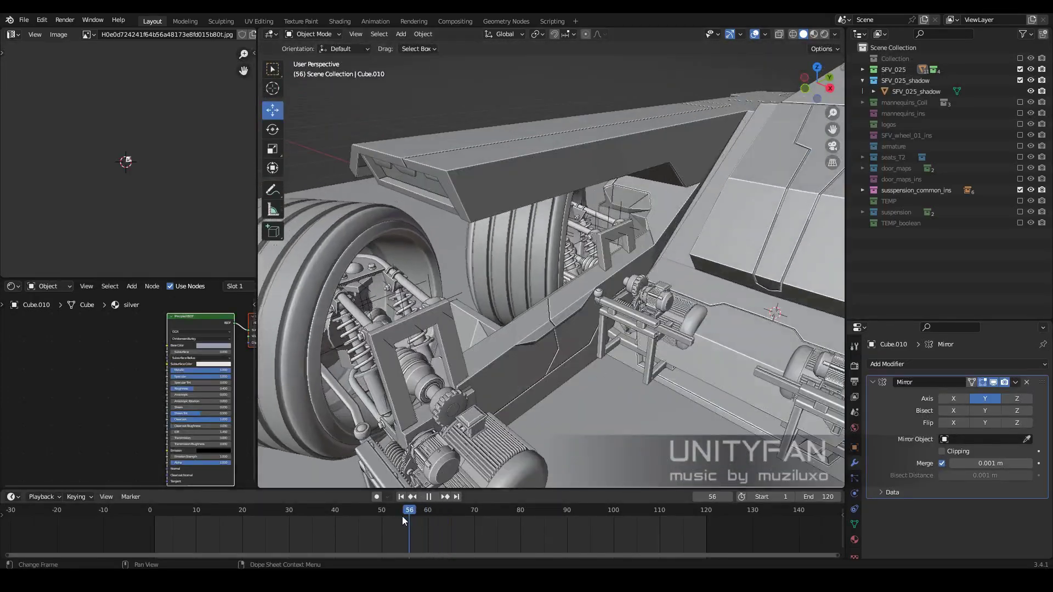
key(space)
mouse_move(543, 485)
middle_down()
mouse_move(590, 320)
mouse_move(693, 331)
mouse_move(539, 360)
mouse_move(551, 395)
mouse_move(618, 365)
mouse_move(625, 291)
middle_up()
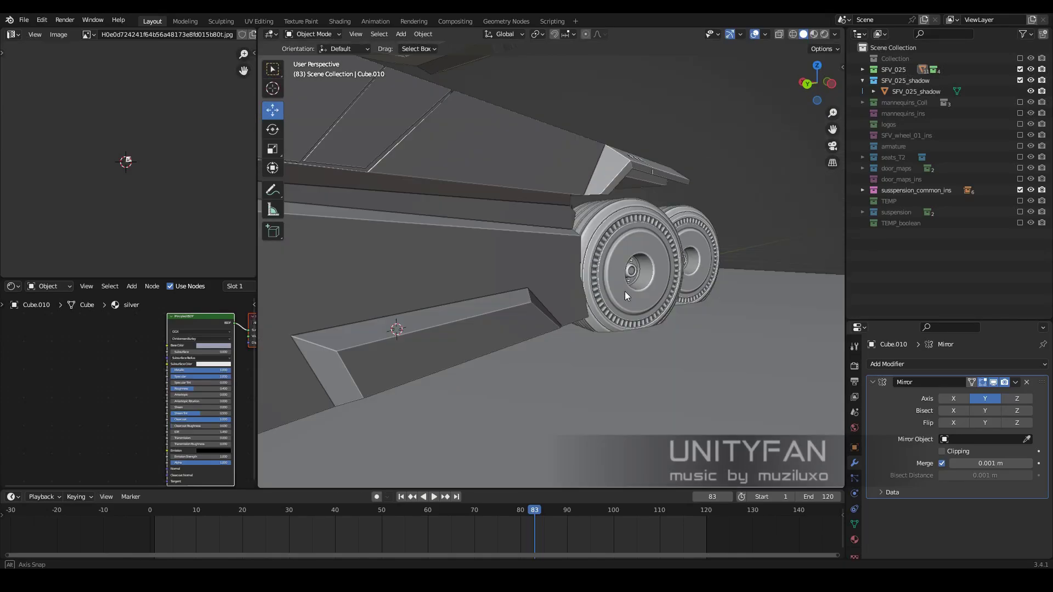
Return to material preview at frame 1 and frame the whole vehicle.
key(z)
click(623, 396)
key(shift+Left)
mouse_move(548, 384)
middle_down()
mouse_move(588, 298)
mouse_move(772, 148)
middle_up()
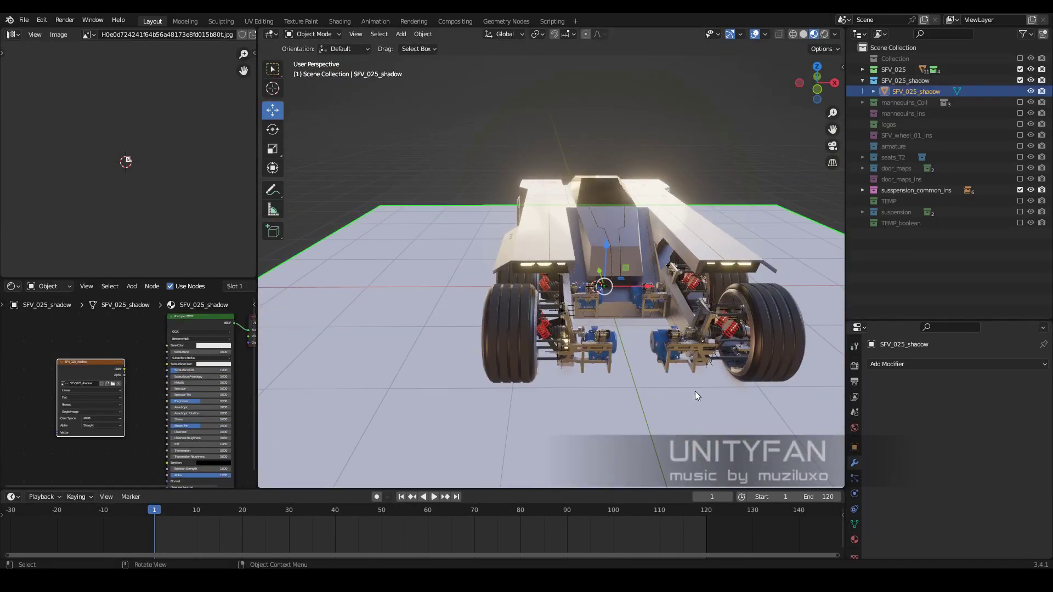
View the vehicle from the side and rear underside in solid shading.
scroll(957, 439, down, 10)
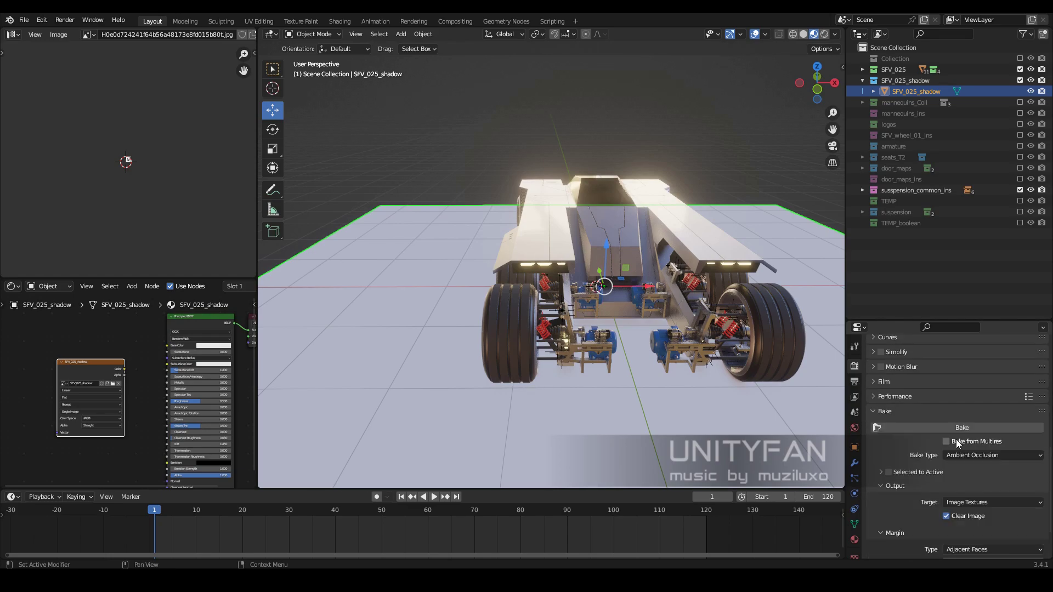
scroll(957, 439, down, 5)
middle_drag(707, 367, 910, 413)
scroll(940, 453, down, 3)
middle_drag(729, 401, 669, 376)
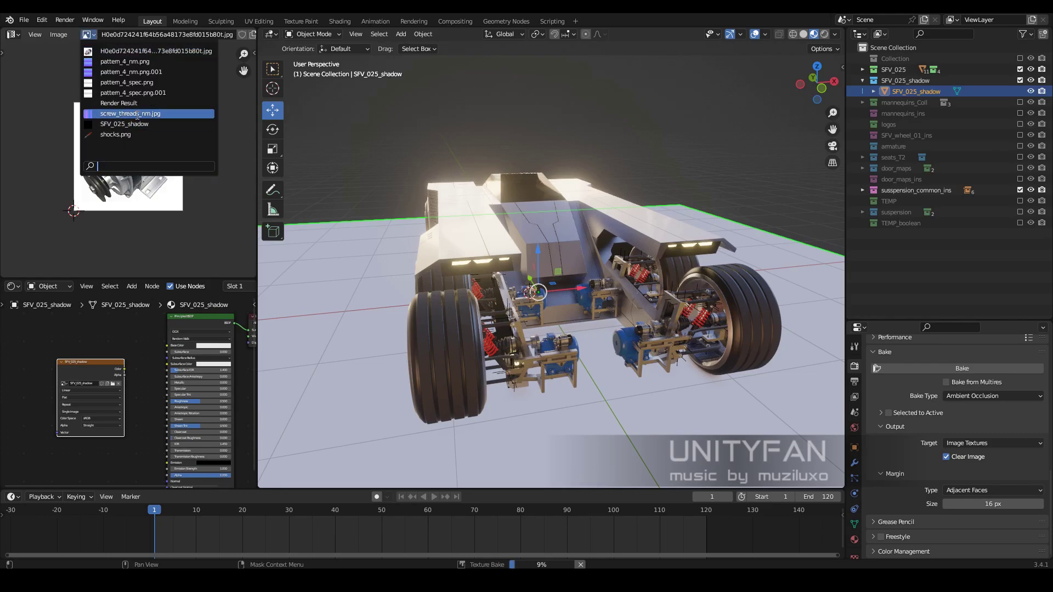
middle_drag(555, 333, 301, 98)
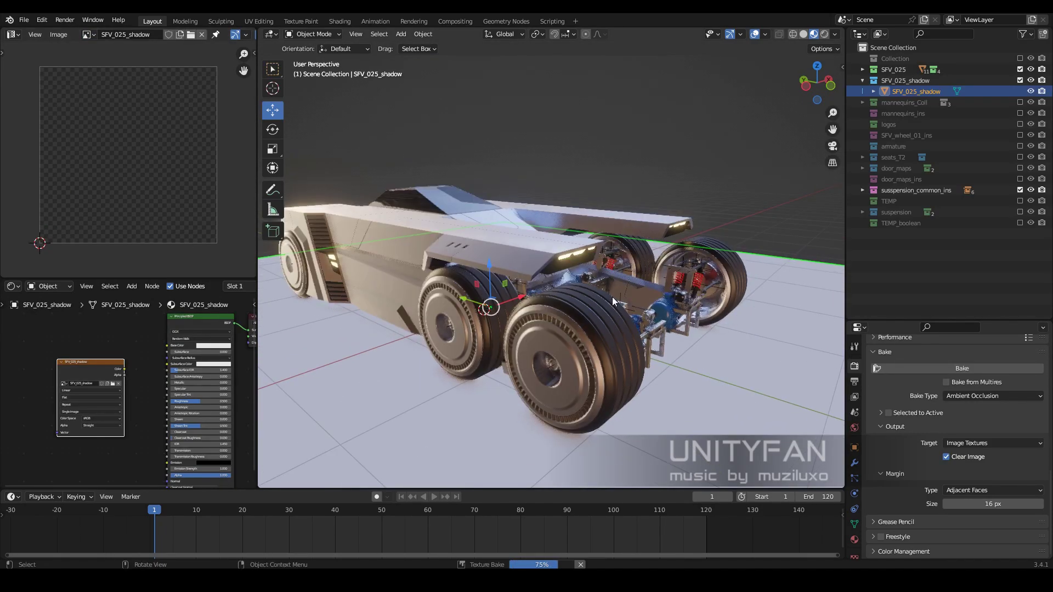
key(w)
mouse_move(663, 233)
middle_down()
mouse_move(610, 242)
mouse_move(542, 288)
mouse_move(506, 280)
mouse_move(617, 267)
mouse_move(639, 275)
middle_up()
key(z)
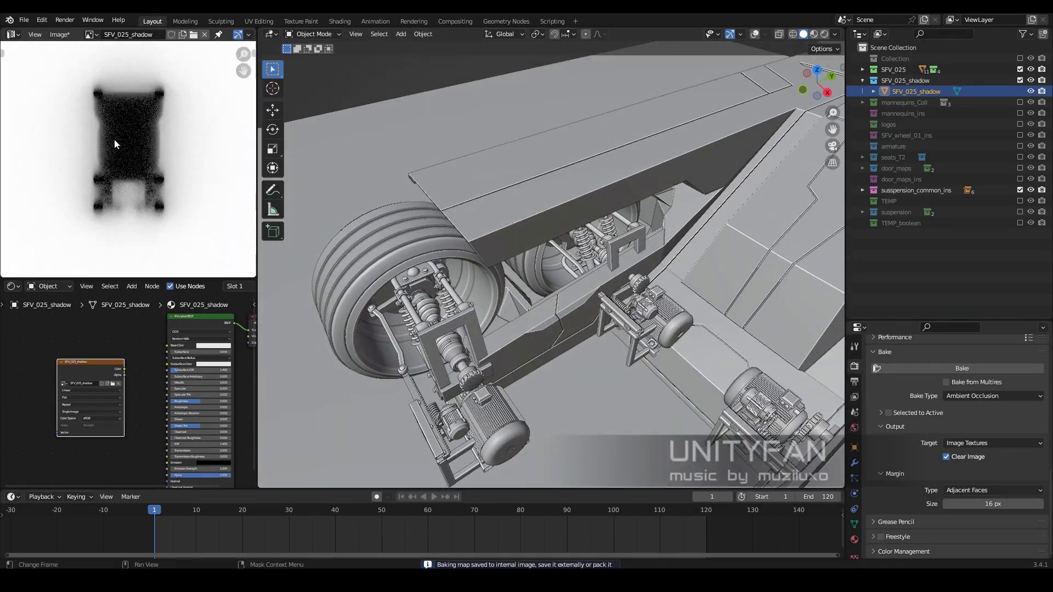
Save the baked ambient-occlusion image over the existing SFV_025_shadow image file.
scroll(114, 139, up, 2)
click(59, 34)
click(87, 91)
double_click(461, 192)
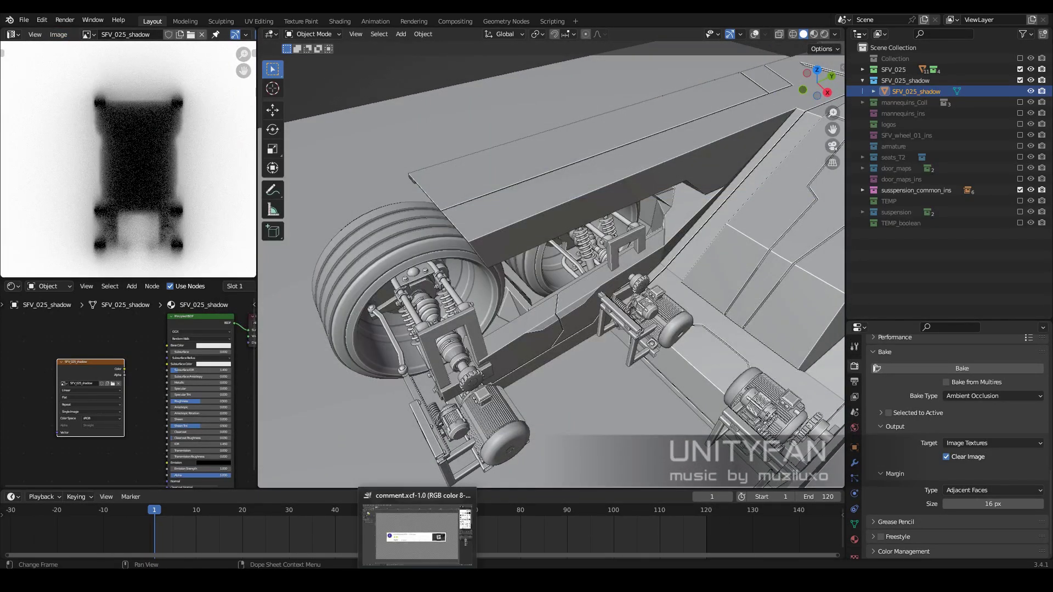
click(417, 532)
Close comment.xcf and load SFV_025_shadow.png into GIMP from the project folder, then open the shadow layer's menu.
click(144, 52)
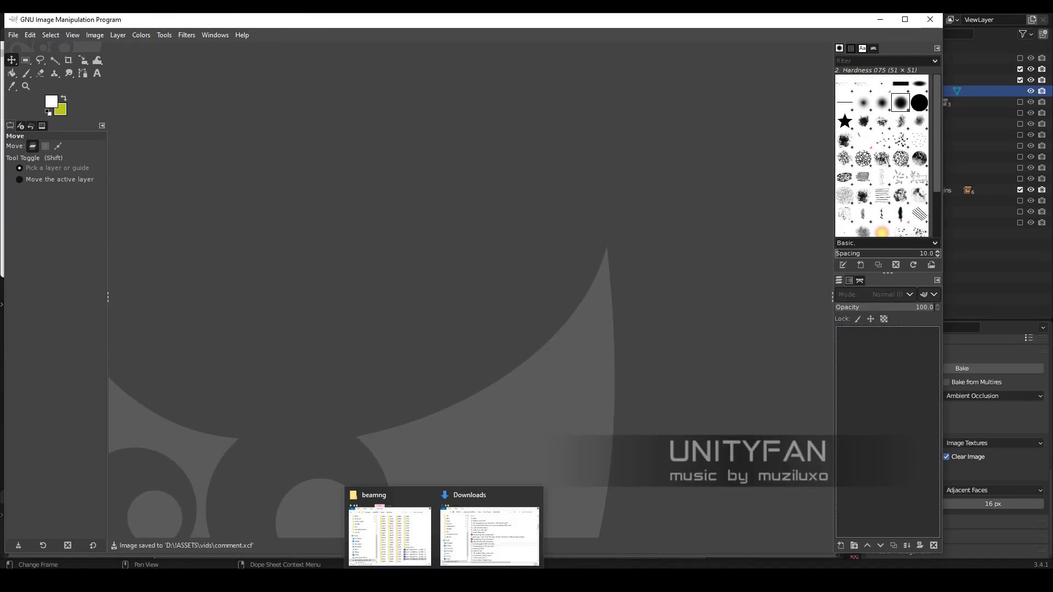
click(390, 535)
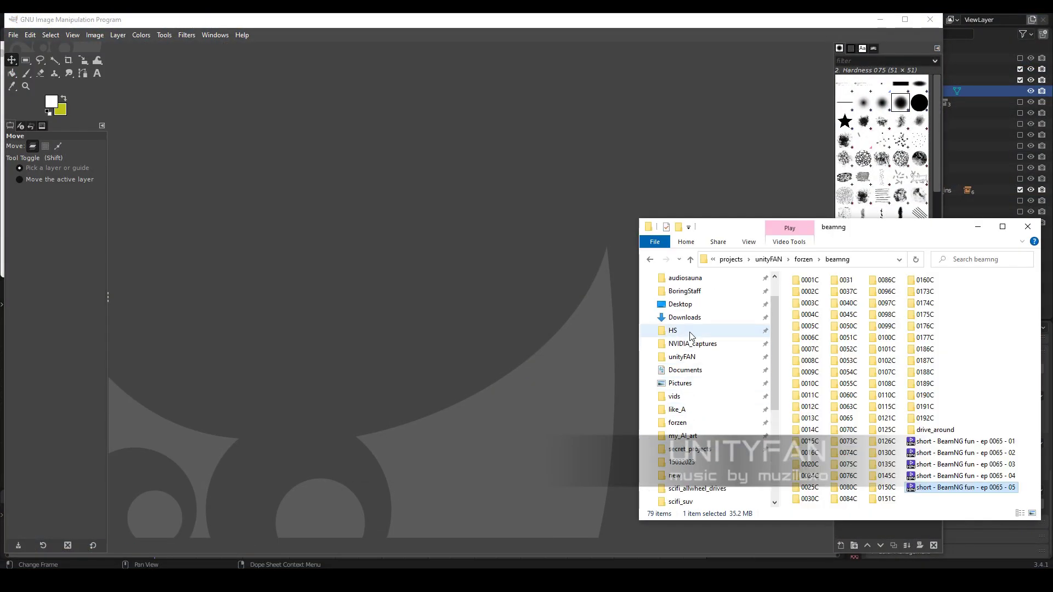
key(alt+Left)
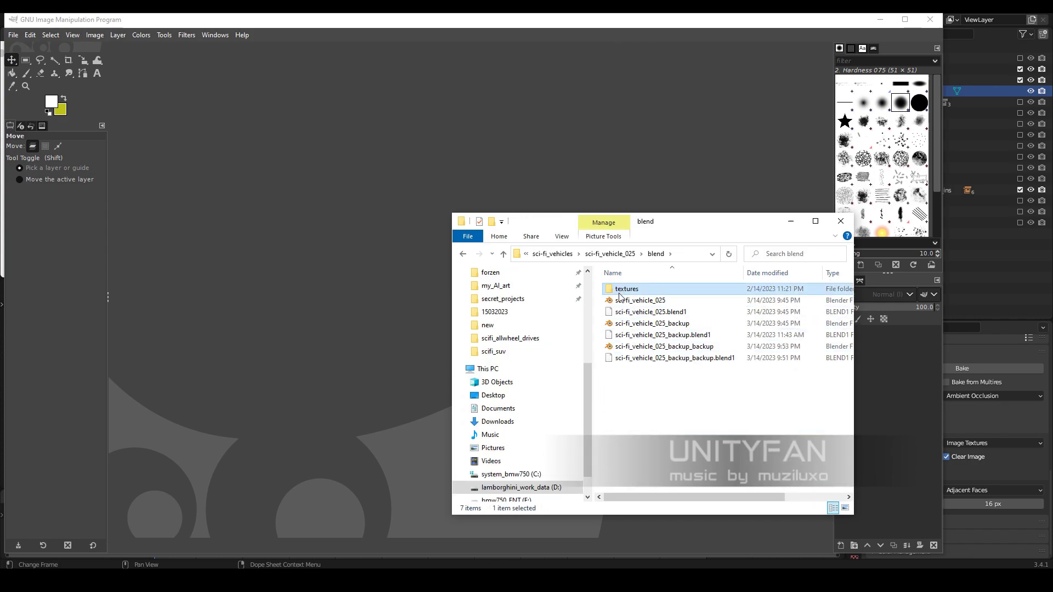
drag(346, 308, 369, 298)
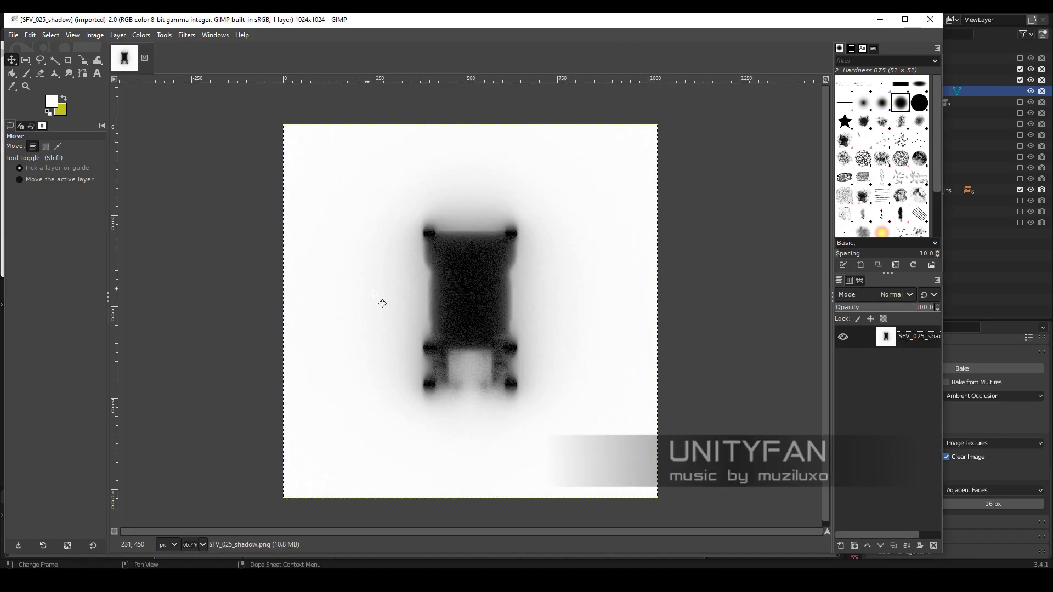
right_click(926, 342)
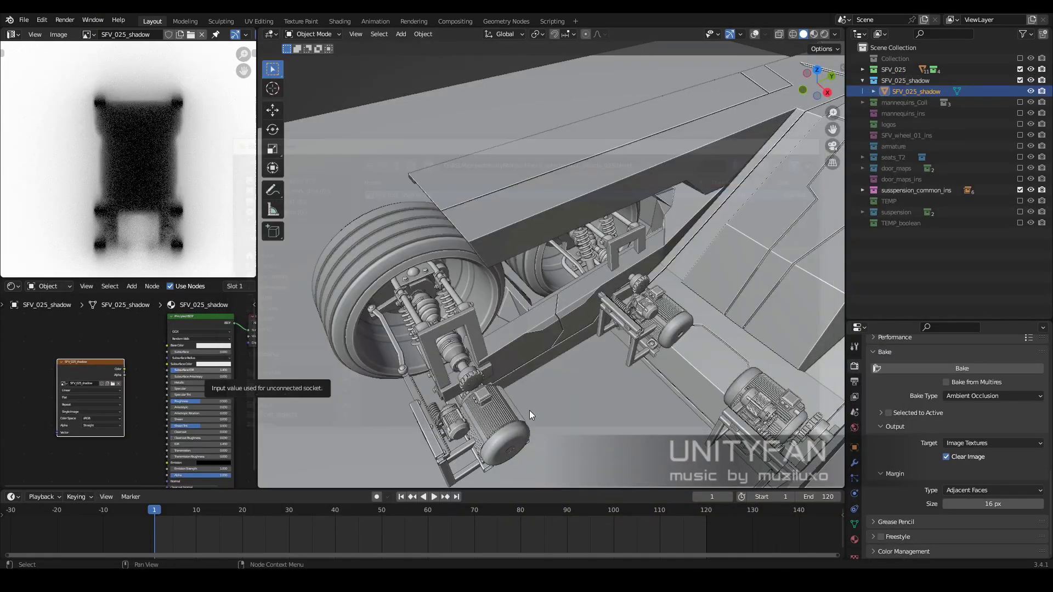
Connect the baked shadow Image Texture Color to the plane's BSDF and widen the 3D view.
drag(123, 365, 171, 354)
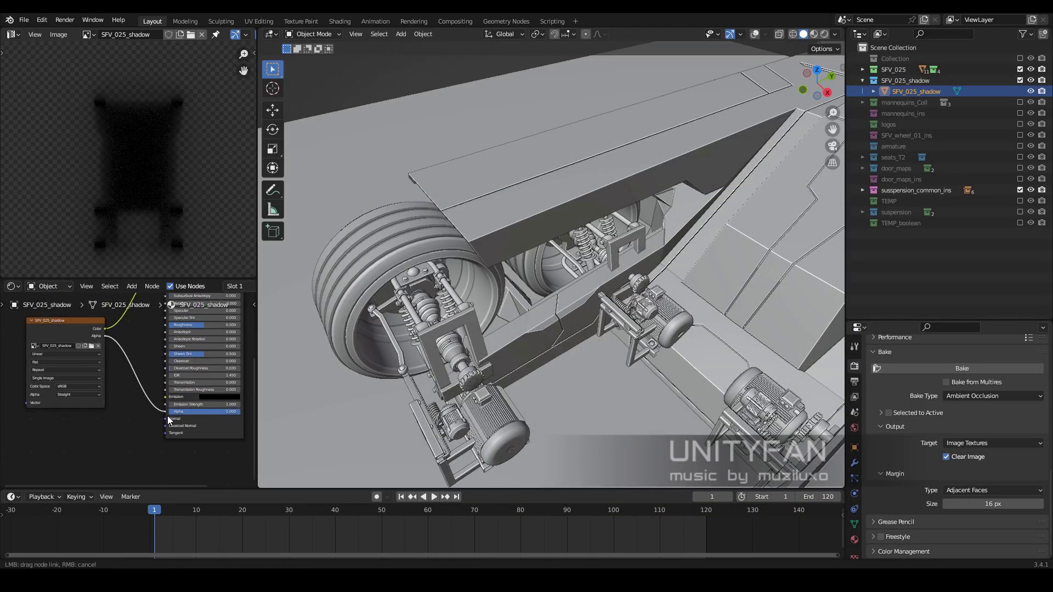
middle_drag(508, 346, 351, 285)
drag(257, 270, 95, 271)
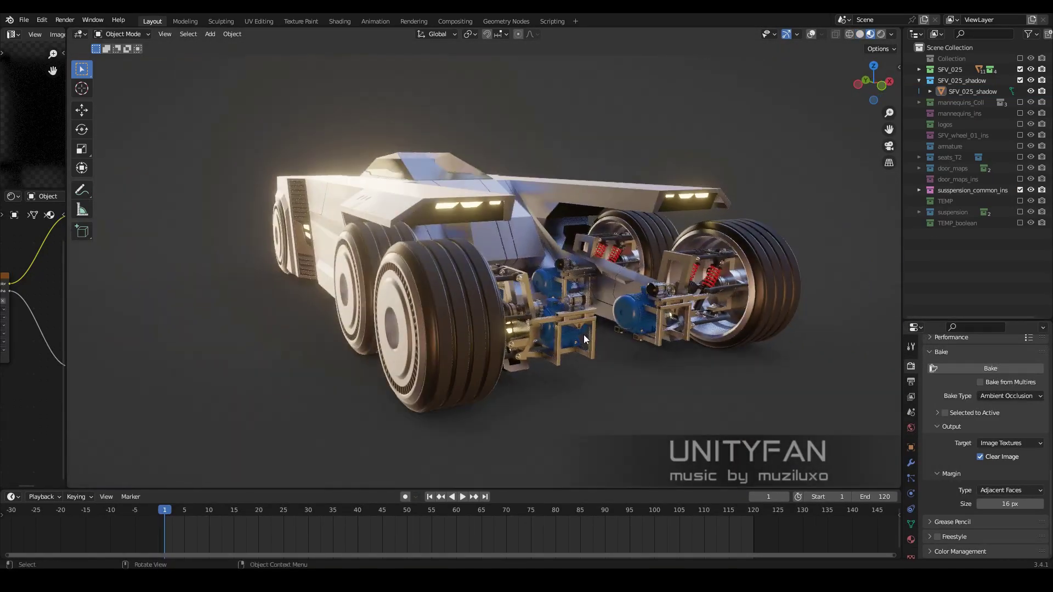
mouse_move(584, 340)
middle_down()
mouse_move(551, 314)
mouse_move(599, 297)
mouse_move(599, 312)
mouse_move(583, 315)
mouse_move(584, 304)
mouse_move(468, 261)
mouse_move(503, 250)
mouse_move(538, 291)
mouse_move(677, 222)
middle_up()
Light the viewport with the night HDRI and view the vehicle from the rear.
click(832, 169)
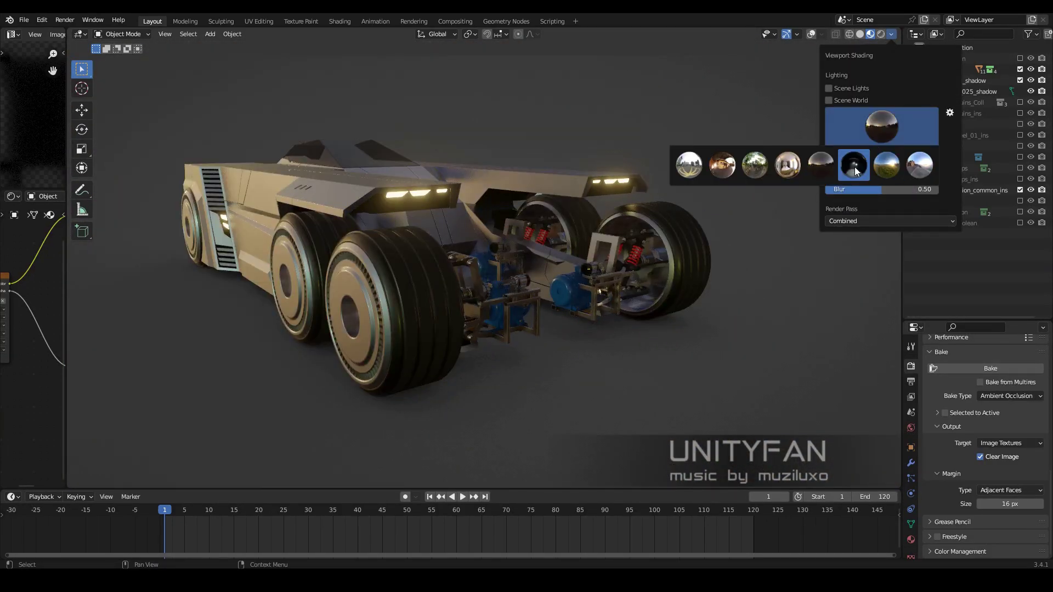
mouse_move(832, 169)
middle_down()
mouse_move(617, 226)
mouse_move(717, 239)
mouse_move(697, 288)
mouse_move(597, 222)
mouse_move(614, 226)
mouse_move(532, 225)
mouse_move(584, 231)
mouse_move(587, 265)
mouse_move(658, 277)
mouse_move(666, 261)
mouse_move(660, 288)
mouse_move(623, 284)
middle_up()
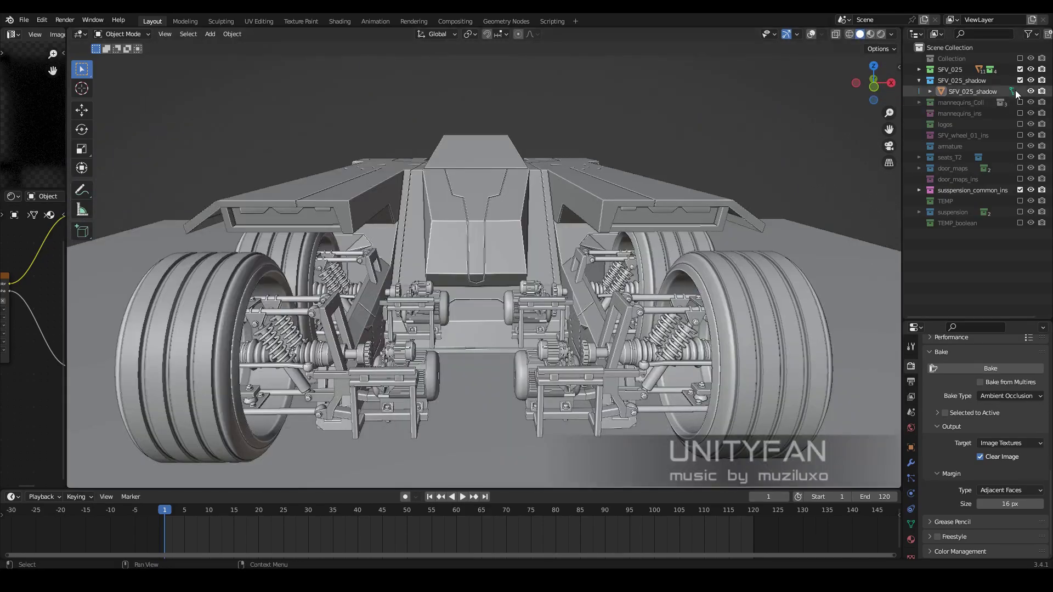
mouse_move(653, 252)
middle_down()
mouse_move(664, 281)
mouse_move(683, 276)
mouse_move(643, 395)
middle_up()
Try red, dark grey and light-grey MatCaps on the vehicle, orbiting to inspect each.
middle_drag(876, 146, 746, 223)
click(894, 35)
click(891, 94)
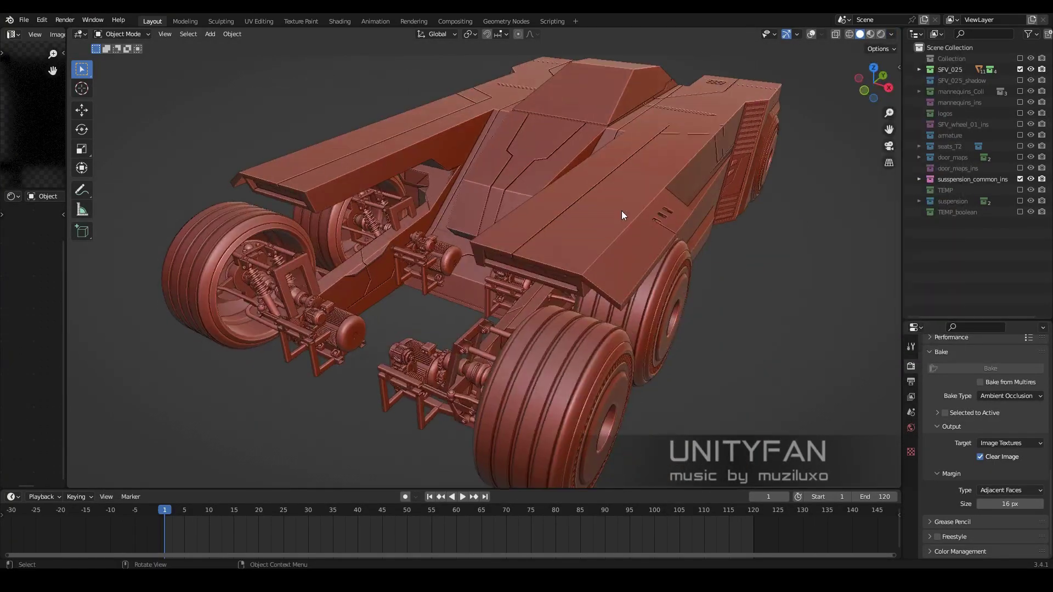
mouse_move(621, 211)
middle_down()
mouse_move(663, 192)
mouse_move(639, 202)
mouse_move(697, 201)
mouse_move(705, 186)
mouse_move(622, 215)
middle_up()
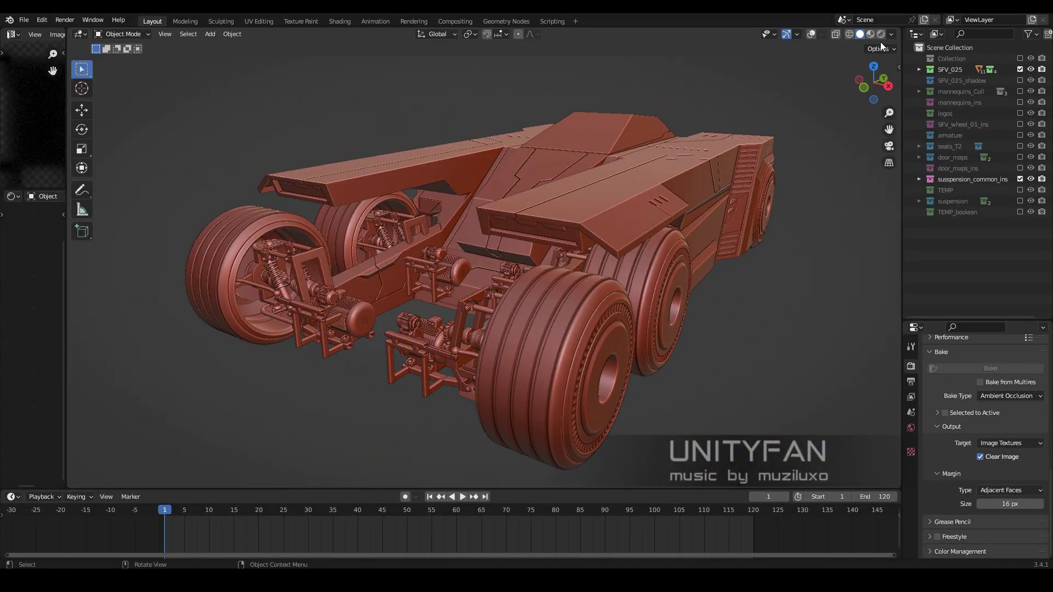
click(763, 149)
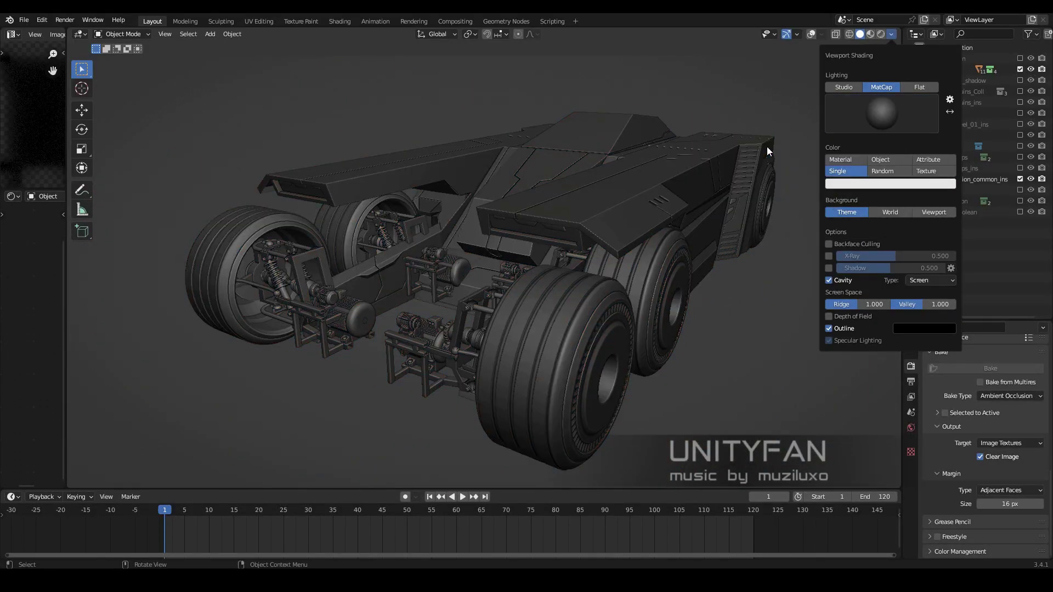
click(881, 113)
click(732, 176)
mouse_move(735, 175)
middle_down()
mouse_move(569, 298)
mouse_move(686, 247)
middle_up()
click(892, 34)
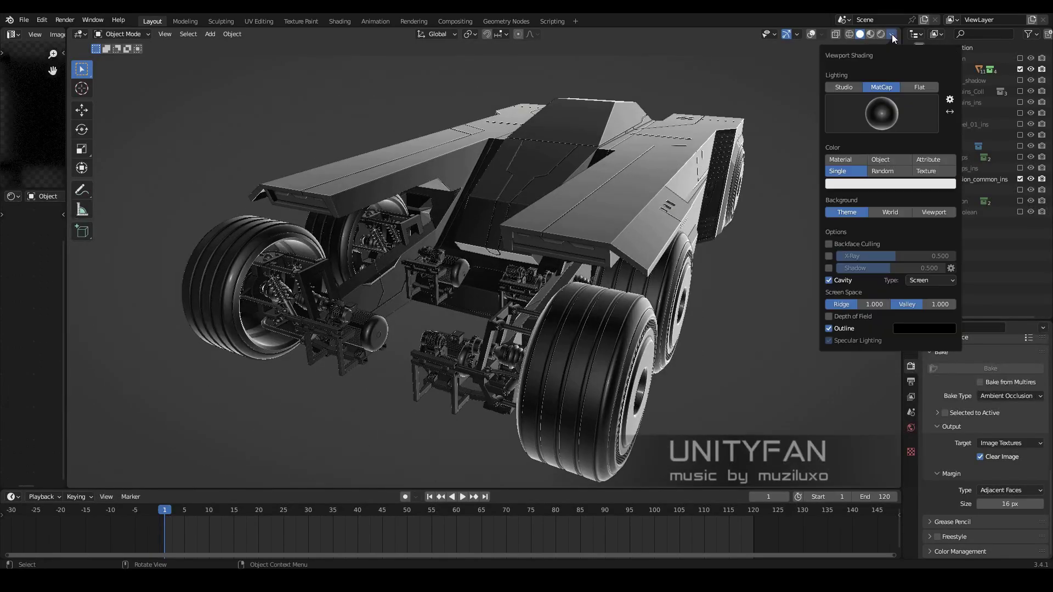
mouse_move(915, 187)
middle_down()
mouse_move(556, 251)
mouse_move(592, 227)
middle_up()
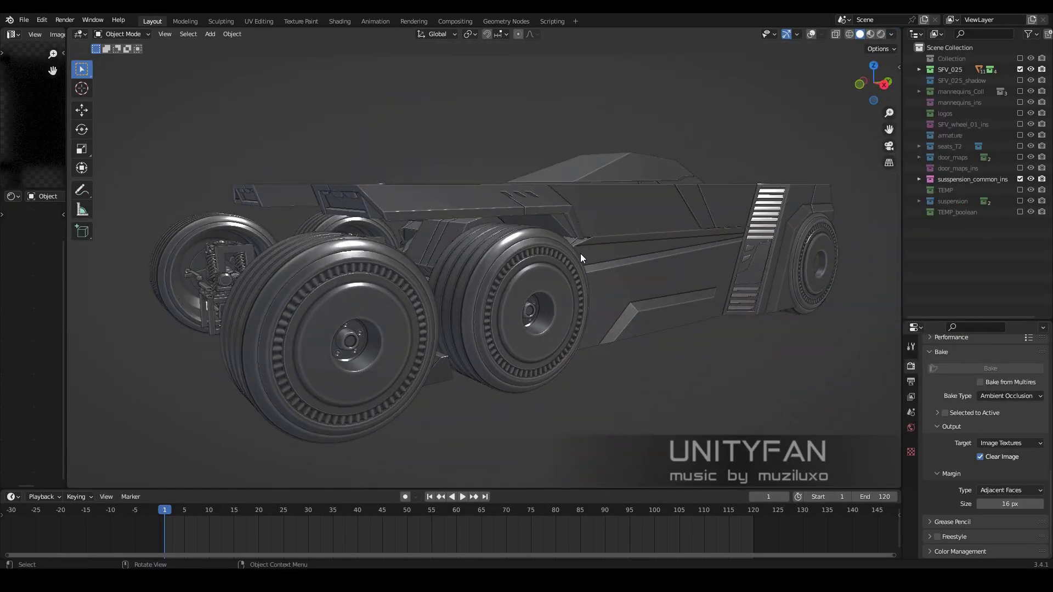
mouse_move(682, 272)
middle_down()
mouse_move(722, 262)
mouse_move(709, 255)
mouse_move(660, 275)
mouse_move(657, 263)
mouse_move(614, 262)
middle_up()
Re-enable the SFV_025_shadow collection and view the vehicle in Material Preview.
click(1020, 80)
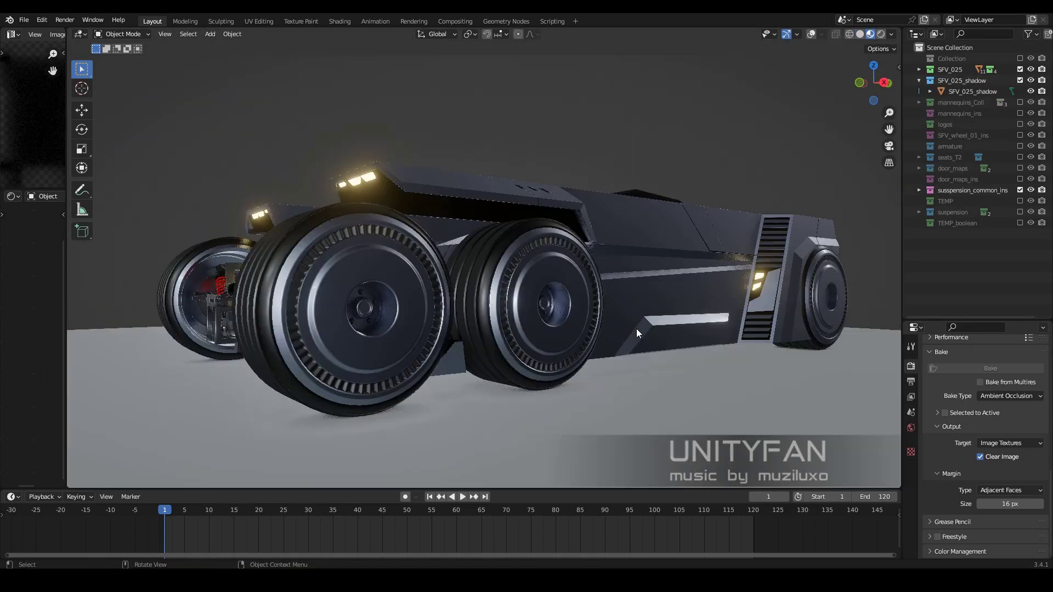
click(871, 34)
mouse_move(714, 187)
middle_down()
mouse_move(604, 202)
mouse_move(634, 141)
mouse_move(646, 148)
middle_up()
middle_drag(685, 418, 603, 325)
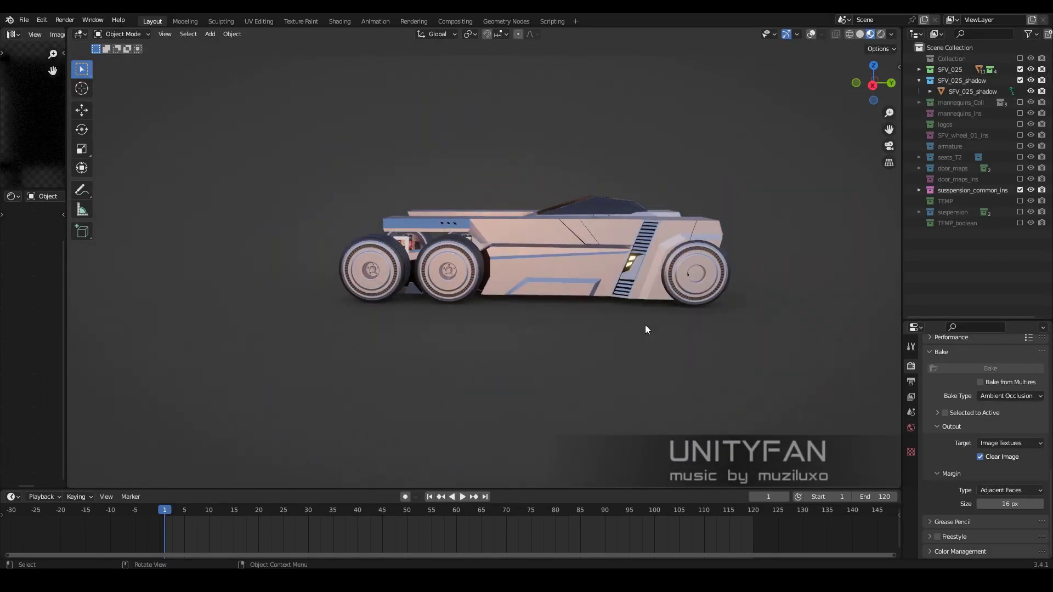
Save the project as sci-fi_vehicle_025.blend while orbiting around the car.
middle_drag(556, 298, 608, 298)
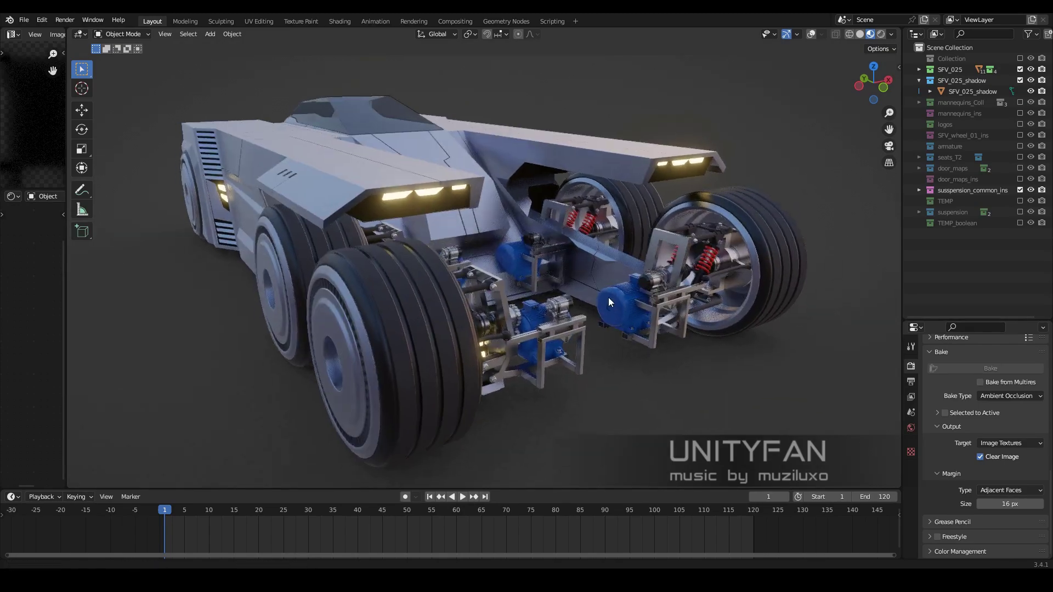
key(ctrl+s)
mouse_move(690, 386)
middle_down()
mouse_move(624, 390)
mouse_move(631, 383)
mouse_move(655, 482)
mouse_move(679, 381)
mouse_move(757, 427)
middle_up()
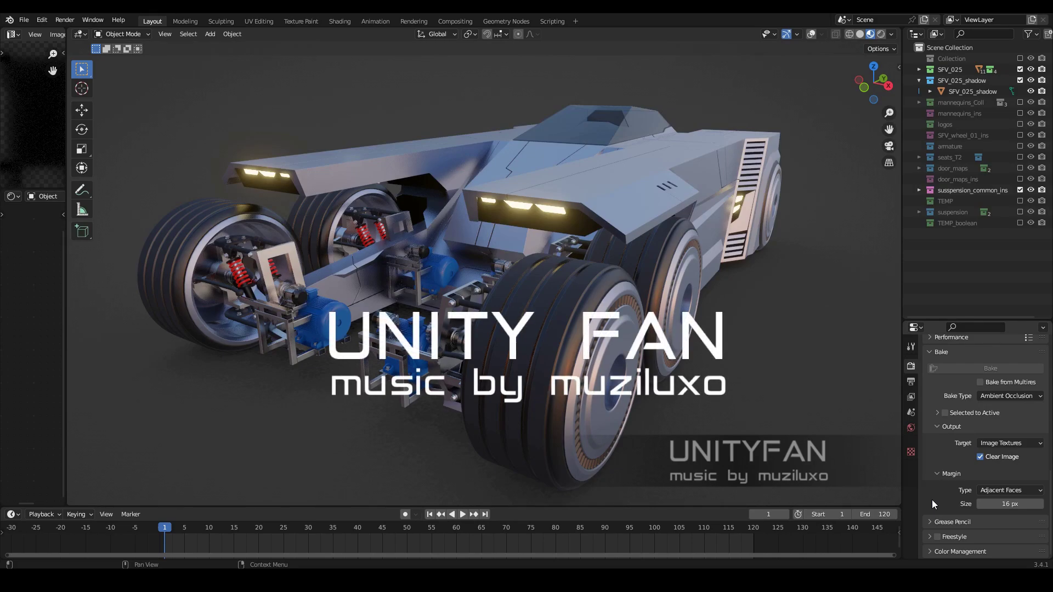
key(alt+z)
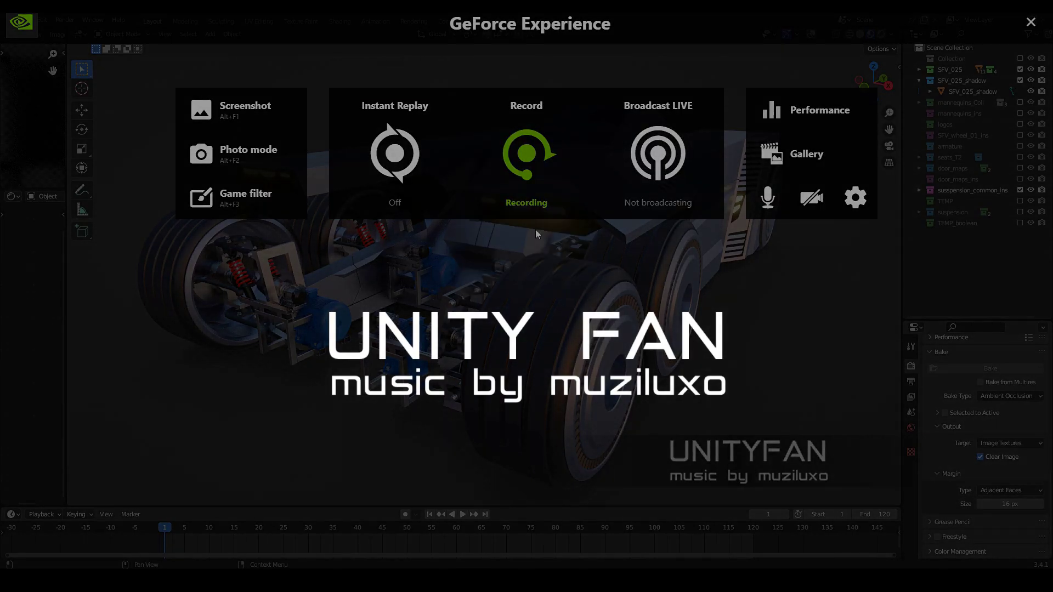